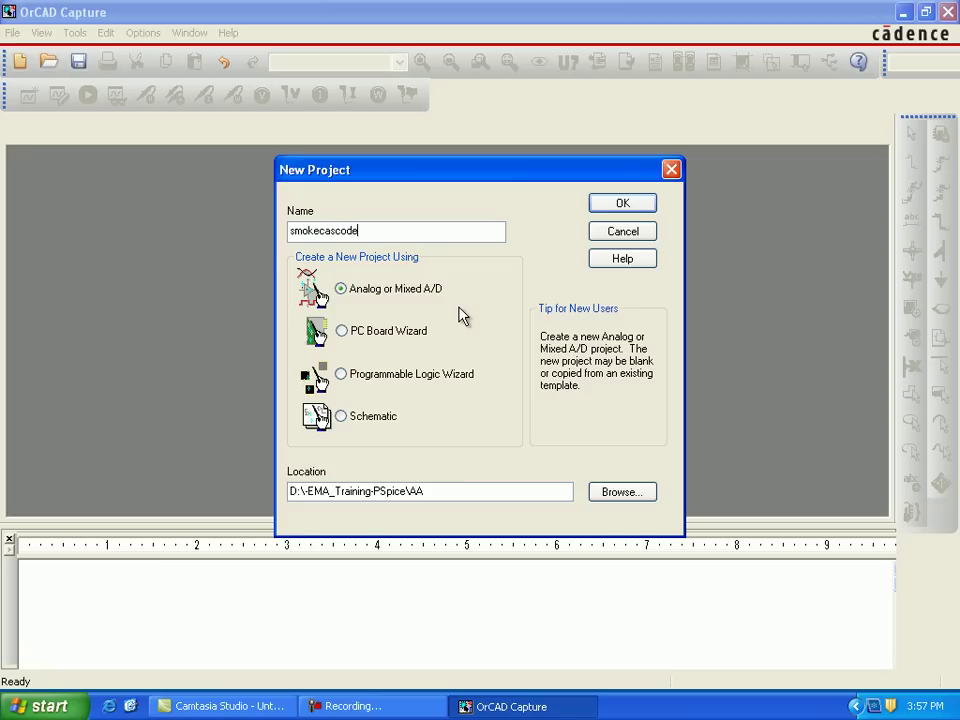
- Create the Analog or Mixed A/D project smokecascode based on the existing project MYCASCODE.opj and open PAGE1 of SCHEMATIC1
left_click(605, 210)
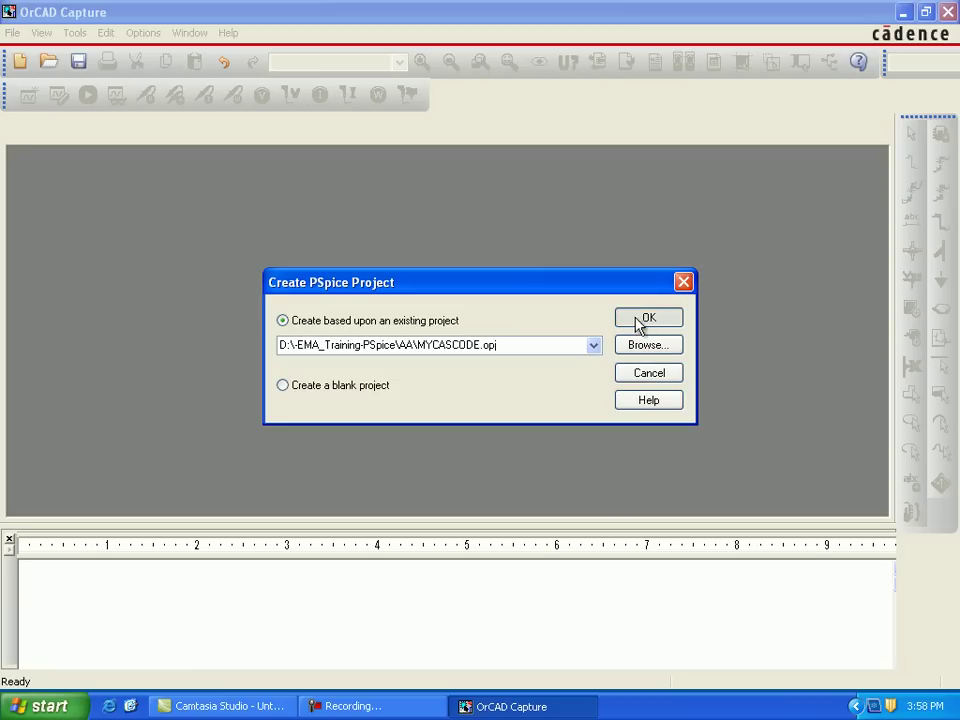
key("Return")
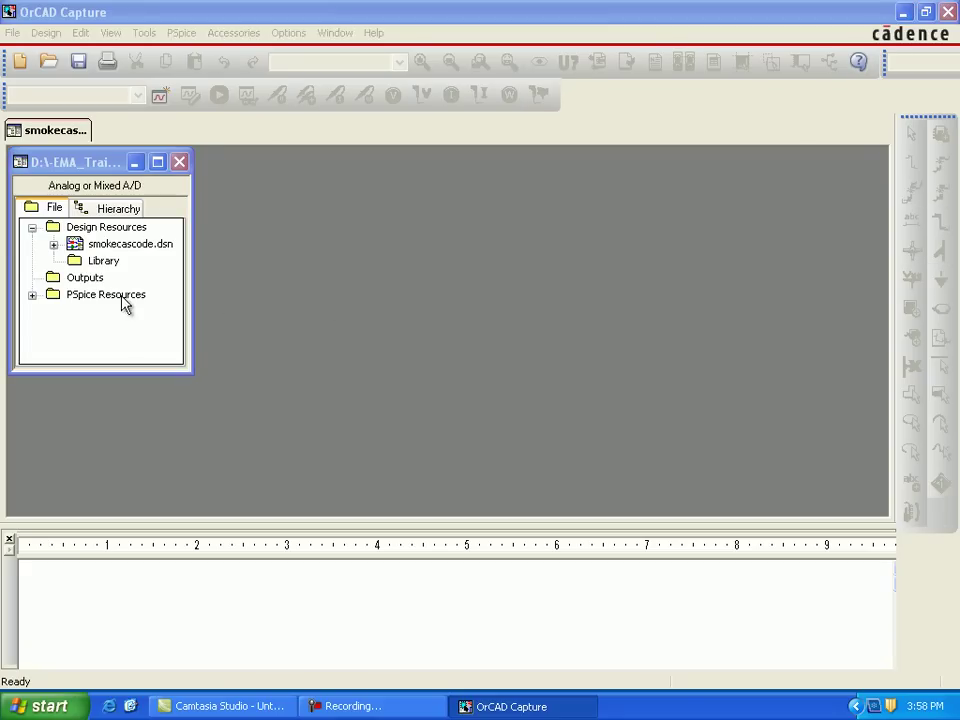
left_click(118, 250)
double_click(118, 250)
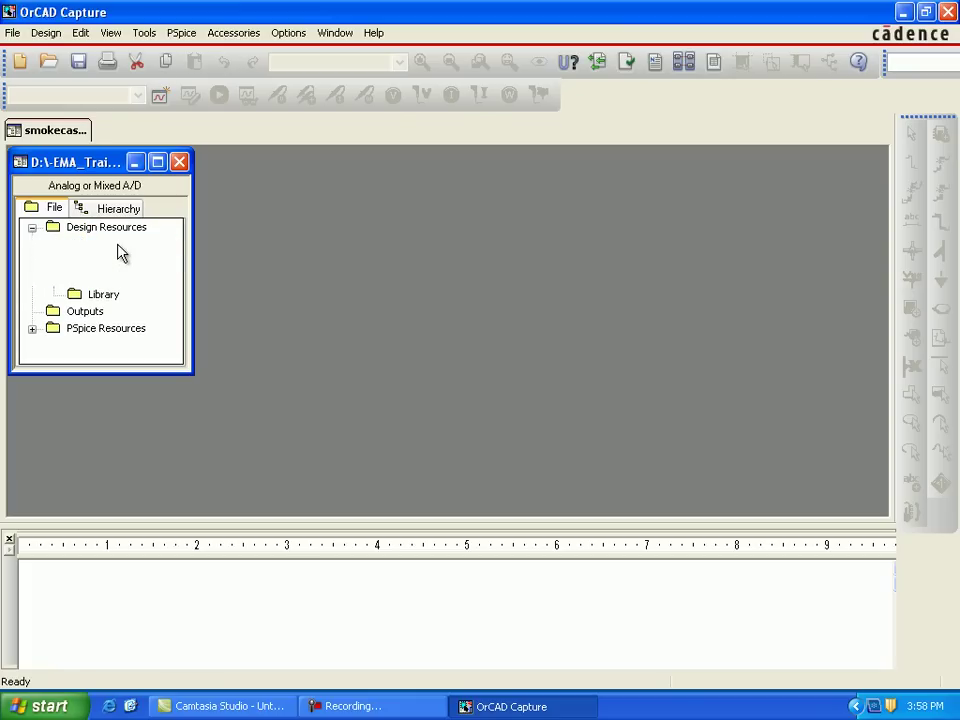
double_click(115, 262)
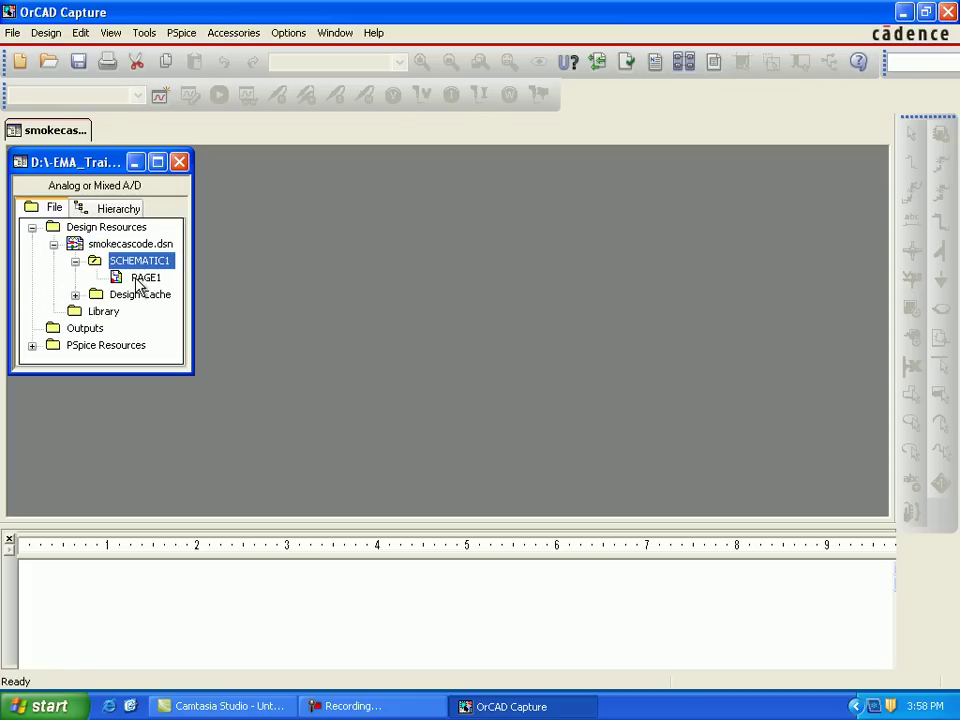
double_click(140, 278)
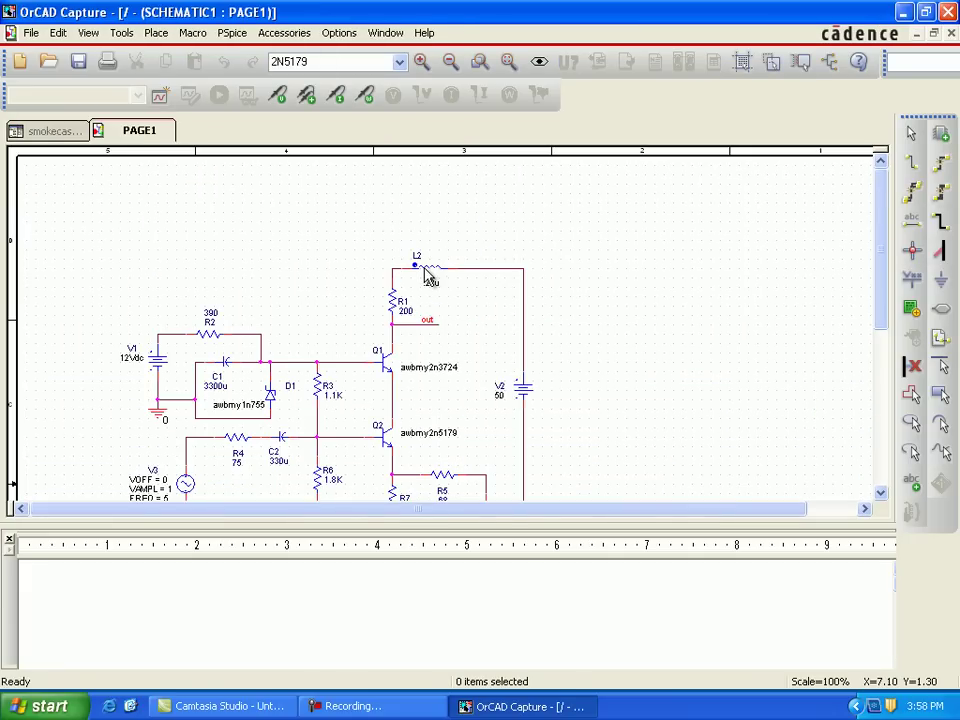
- Set the value of resistor R1 to 300
scroll(424, 274, "down", 2)
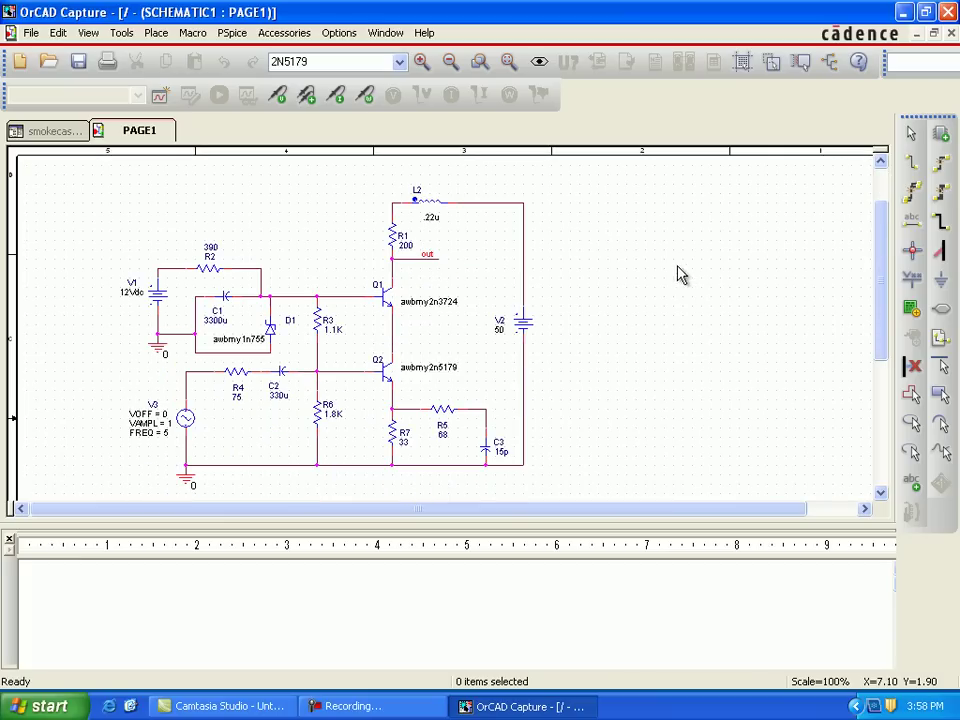
left_click(408, 247)
double_click(412, 250)
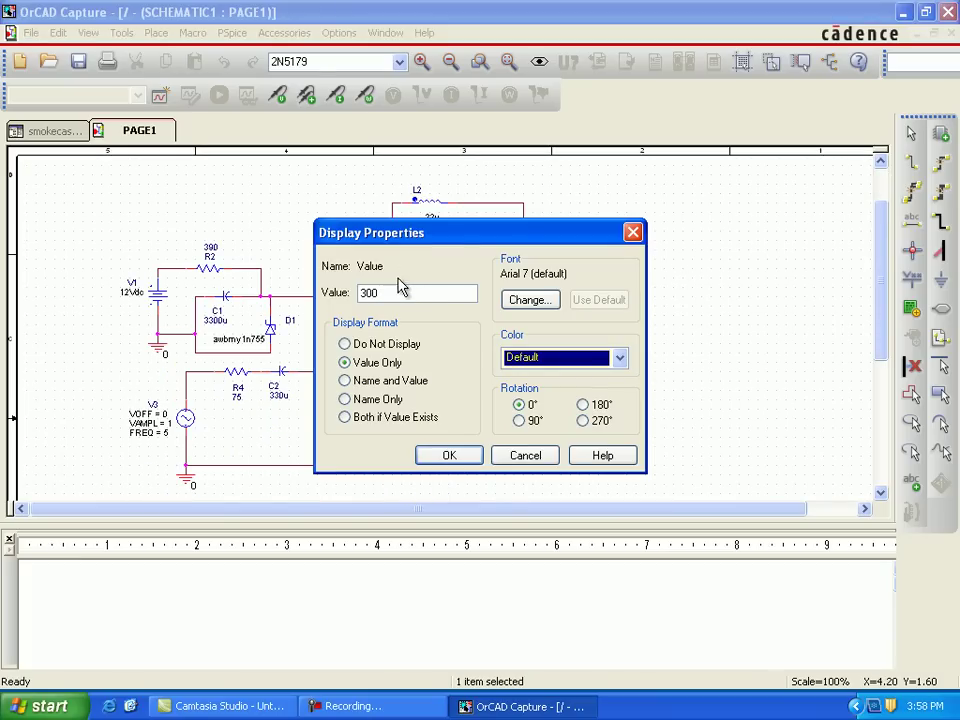
left_click(440, 456)
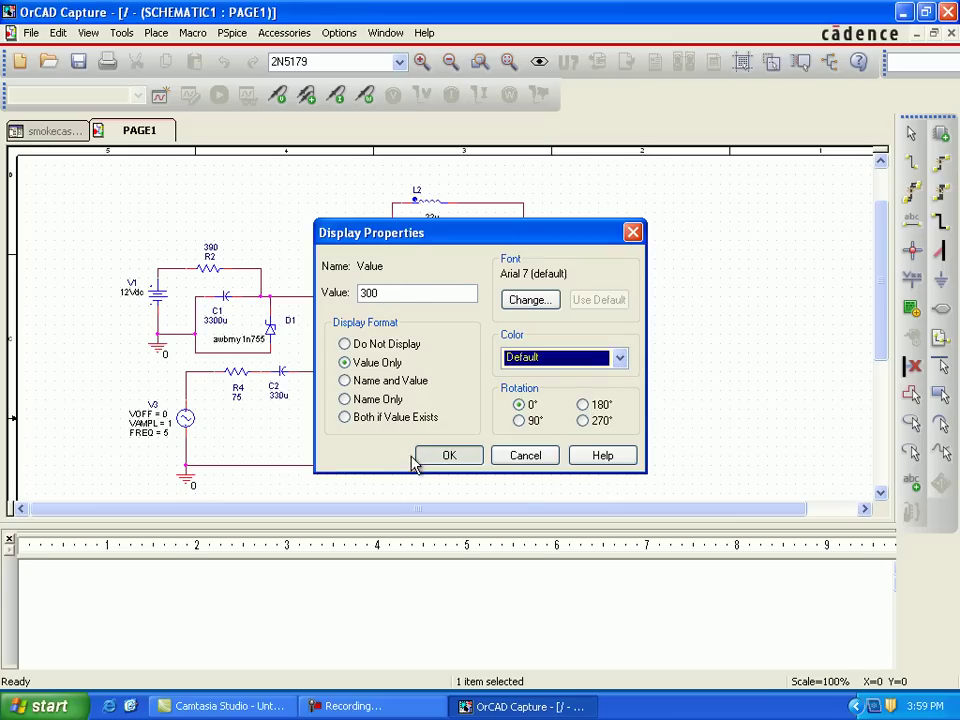
left_click(481, 497)
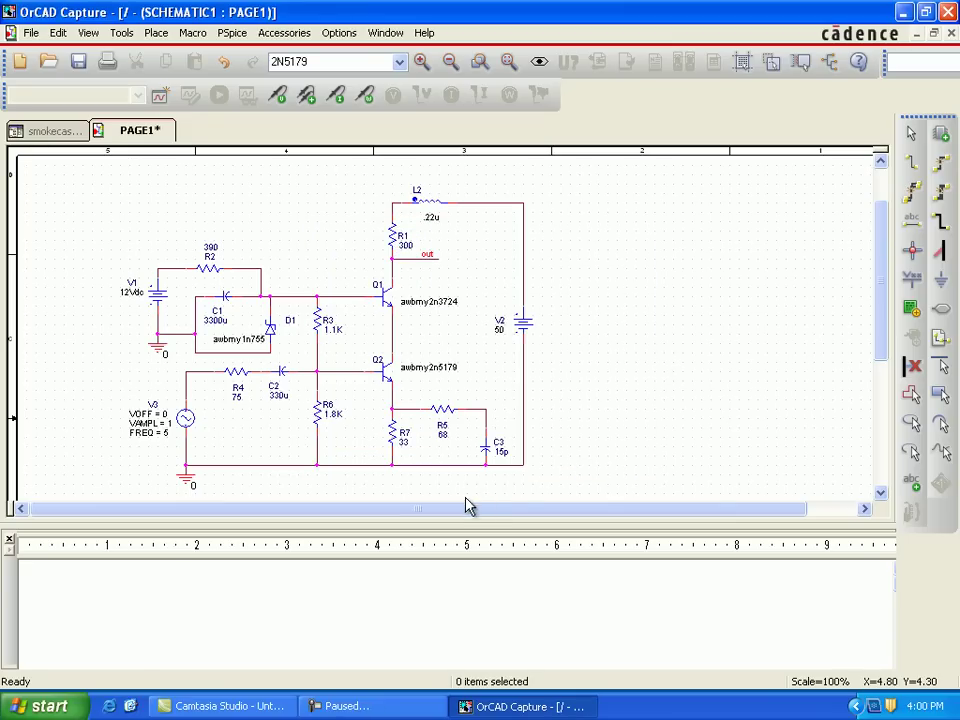
- Display the MAX_TEMP property of resistor R3 on the schematic as Name and Value, and return to the schematic page
left_click(322, 330)
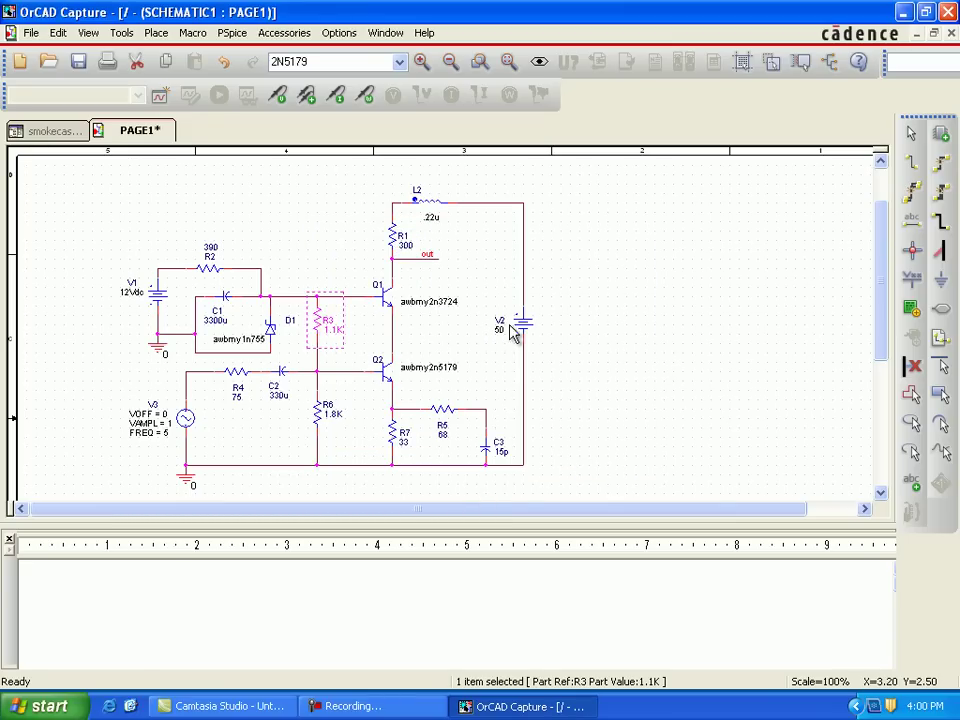
key("ctrl+e")
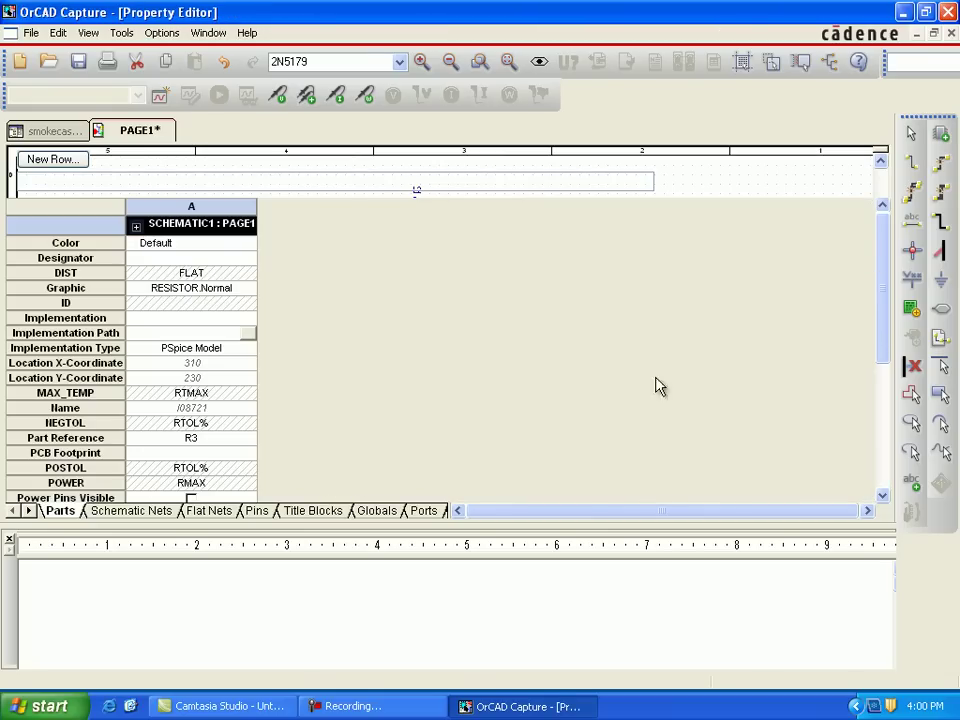
scroll(476, 424, "down", 1)
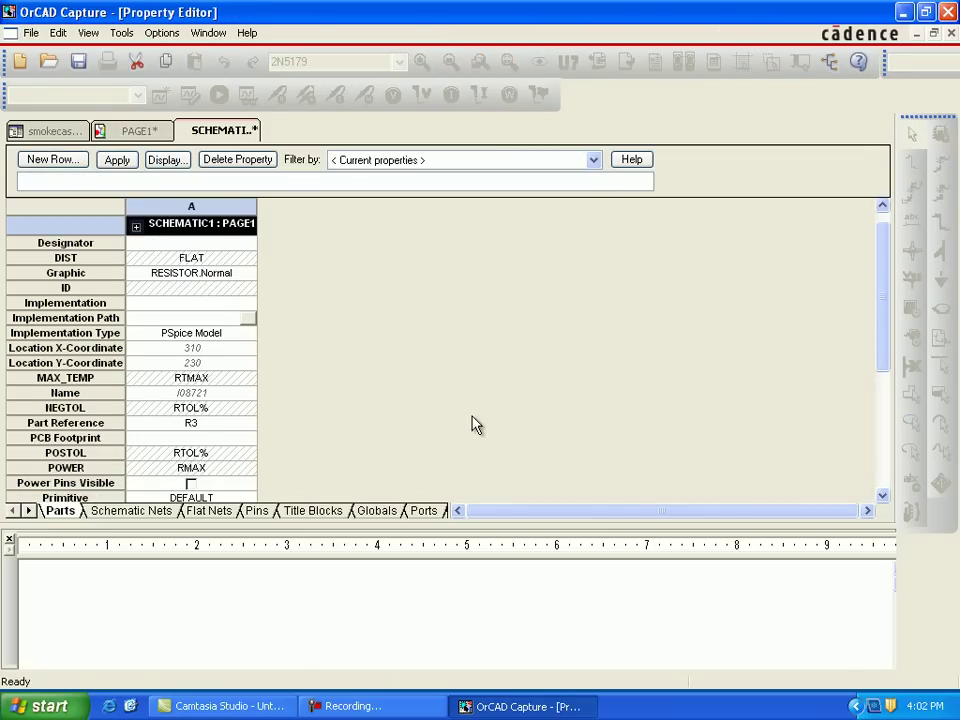
left_click(193, 380)
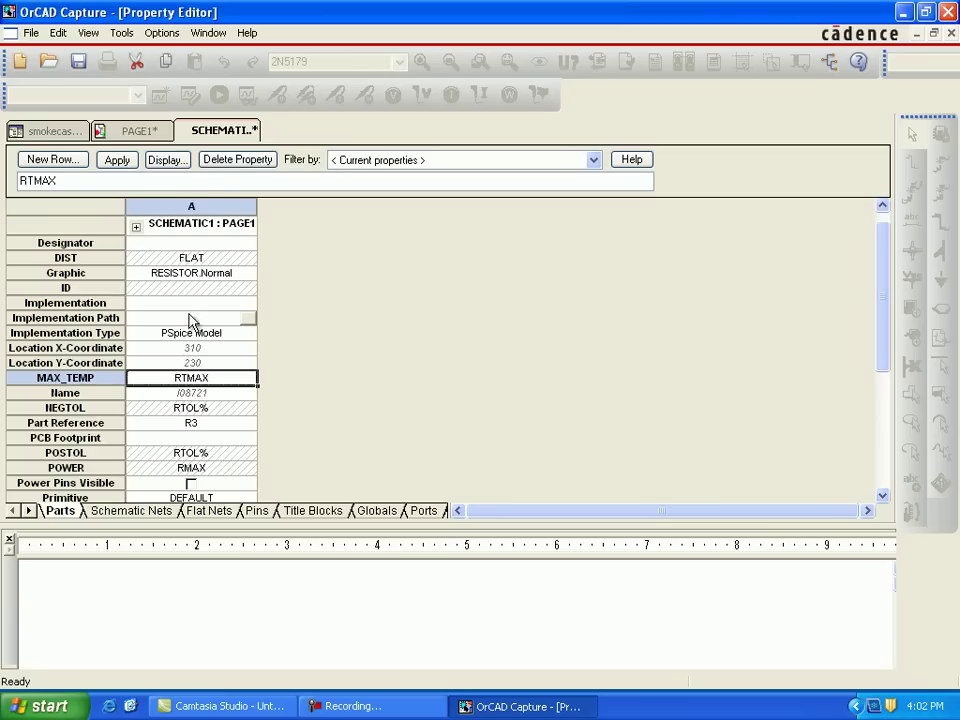
left_click(167, 162)
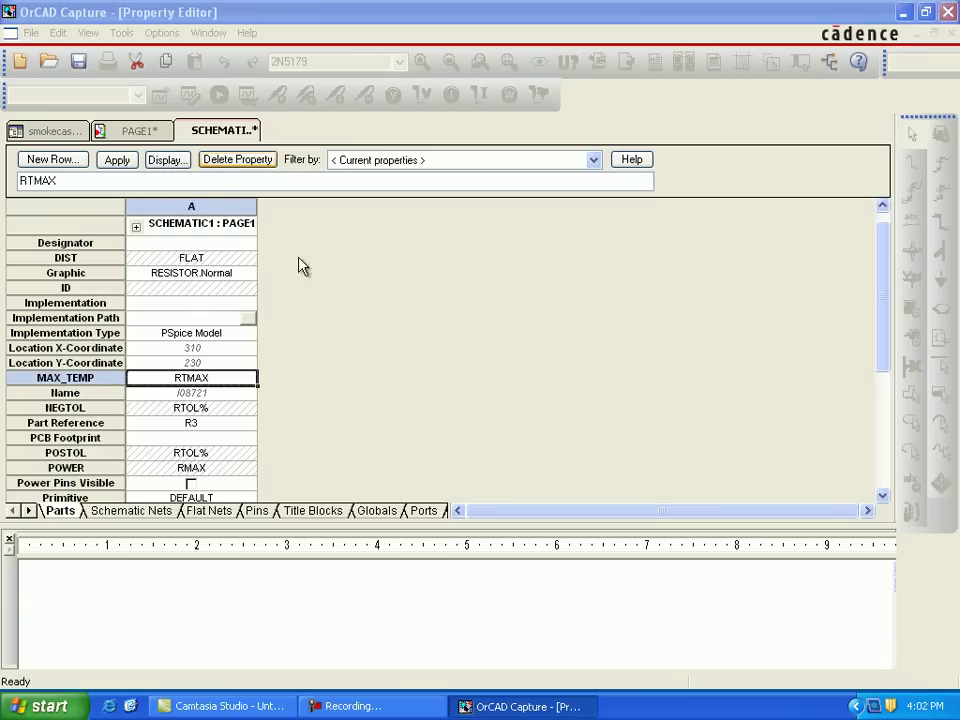
left_click(487, 393)
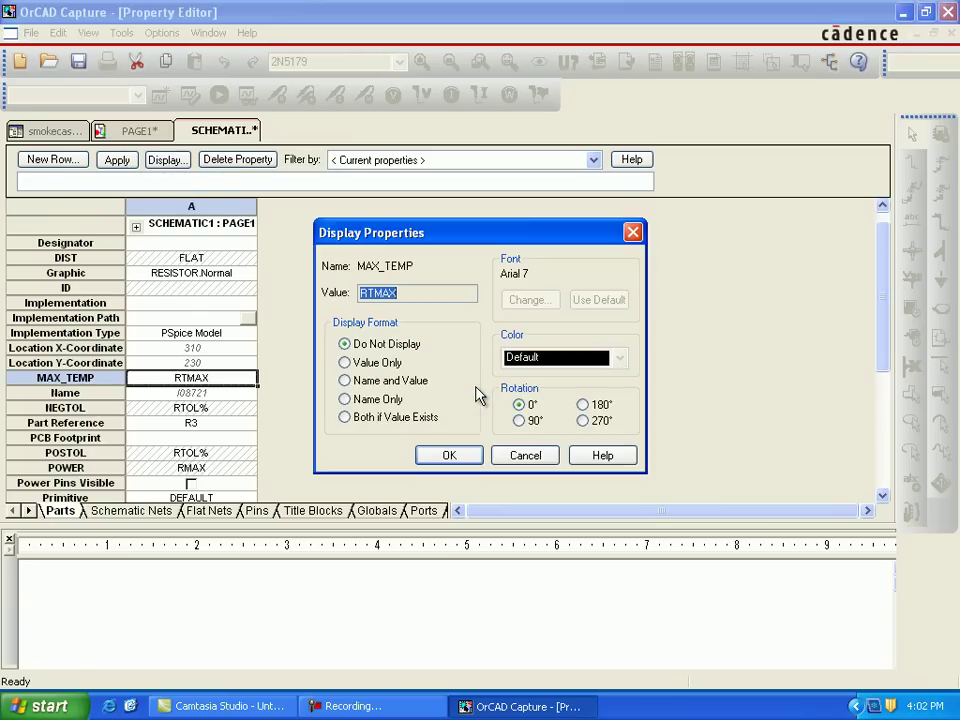
left_click(347, 382)
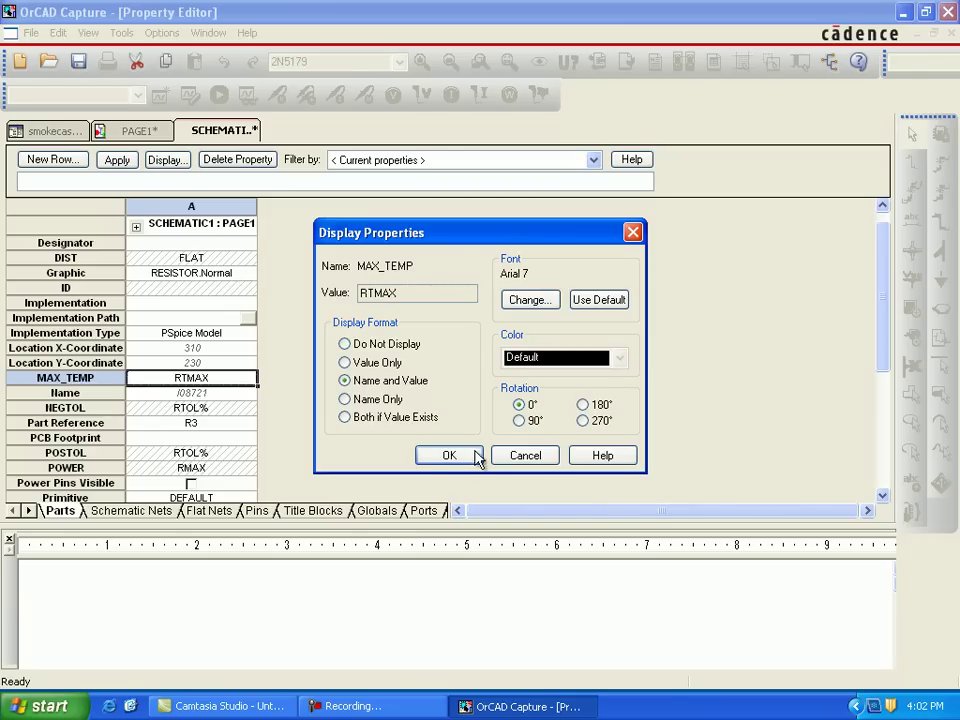
left_click(452, 455)
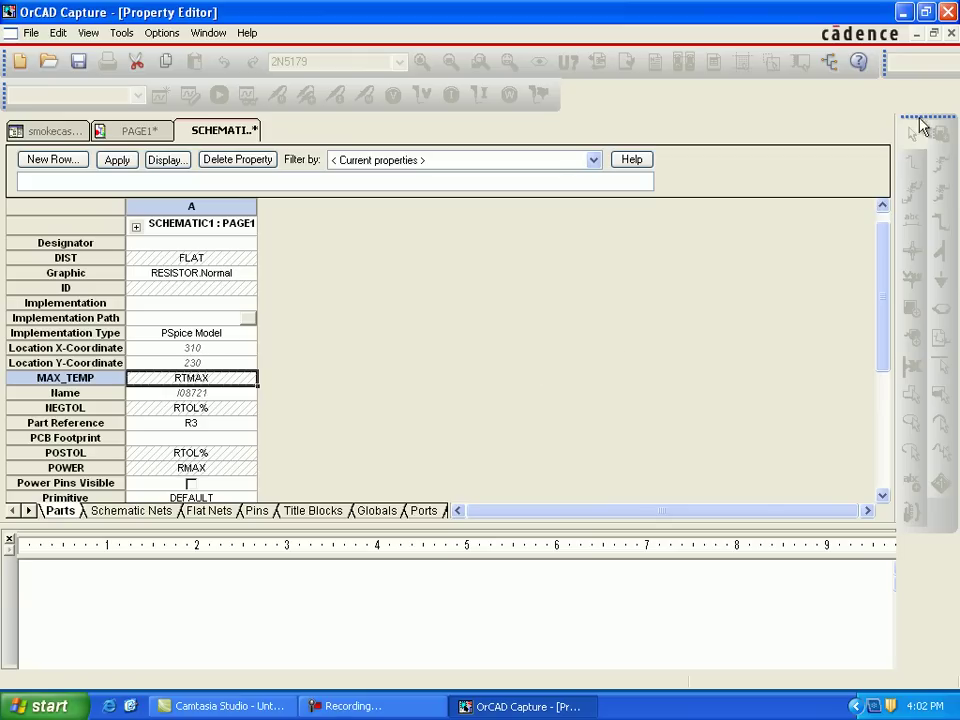
left_click(952, 34)
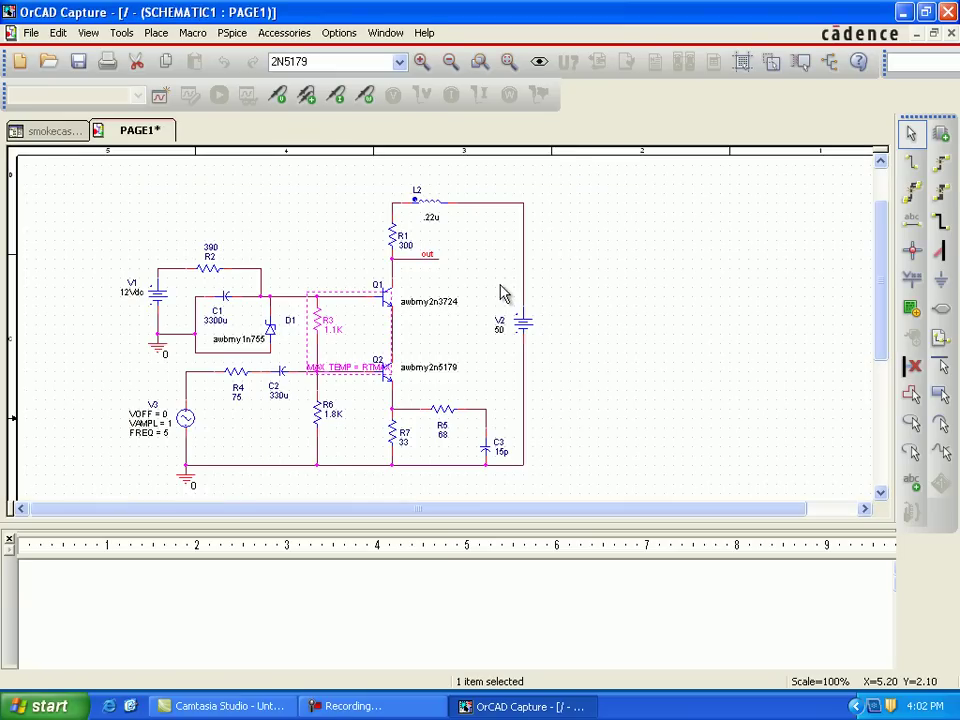
- Move the MAX_TEMP = RTMAX label up so it sits directly below R3's 1.1K value
left_click(607, 349)
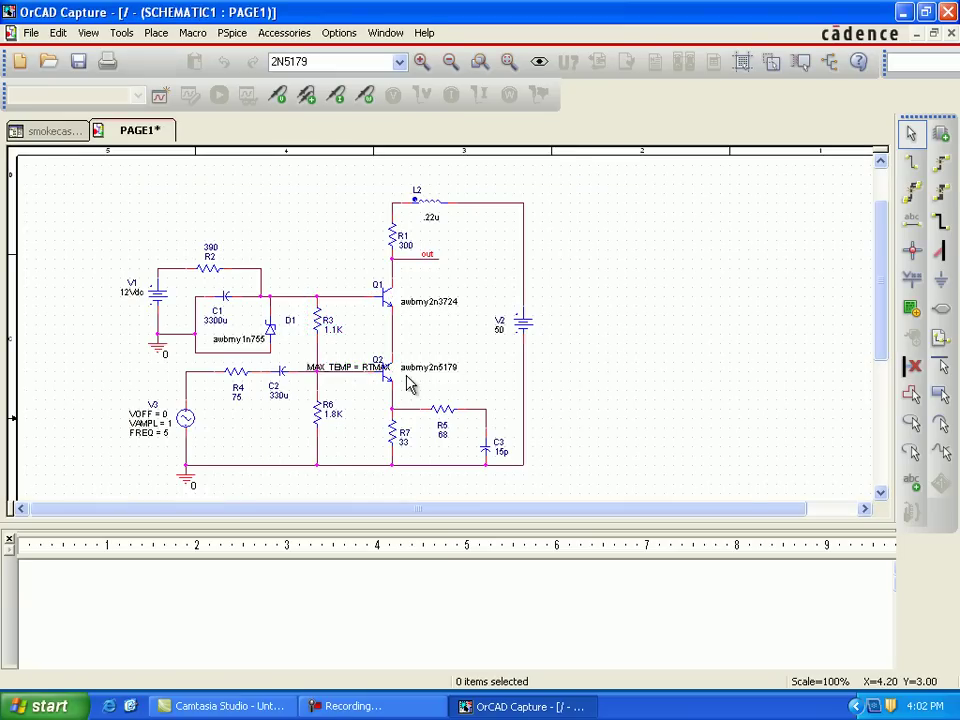
left_click_drag(345, 367, 347, 350)
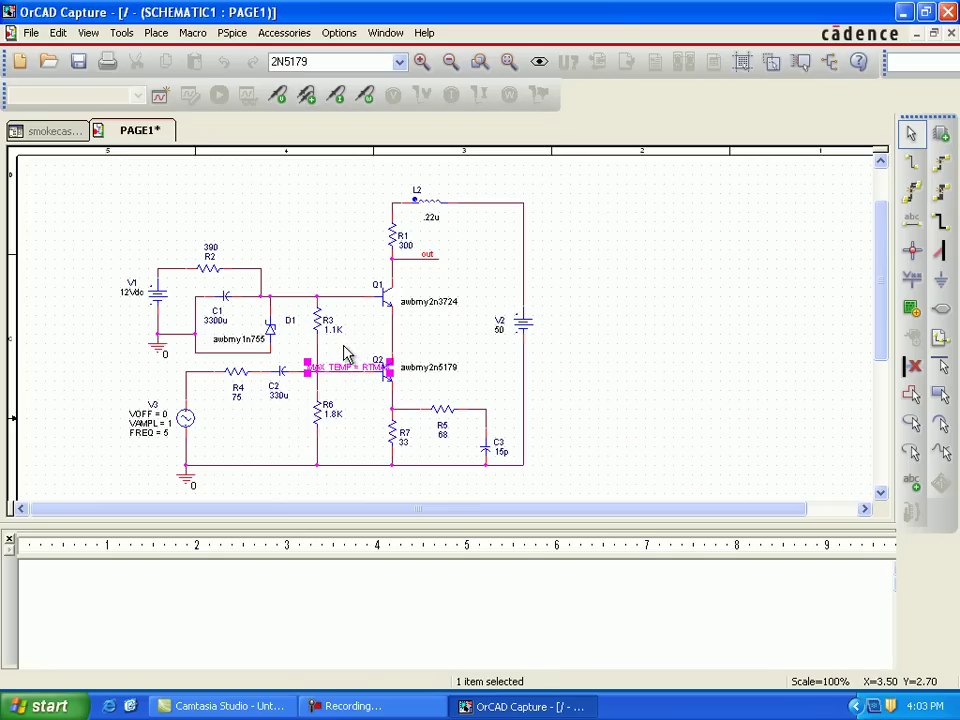
left_click(591, 368)
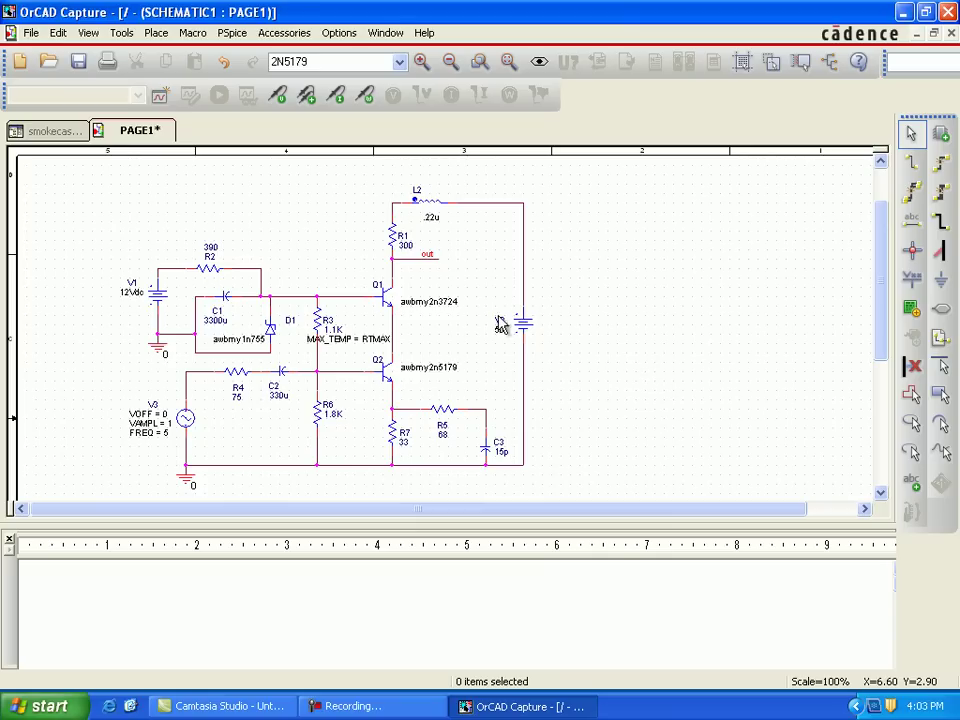
- Display the RCA property of transistor Q1 on the schematic as Name and Value, and return to the schematic page
left_click(387, 310)
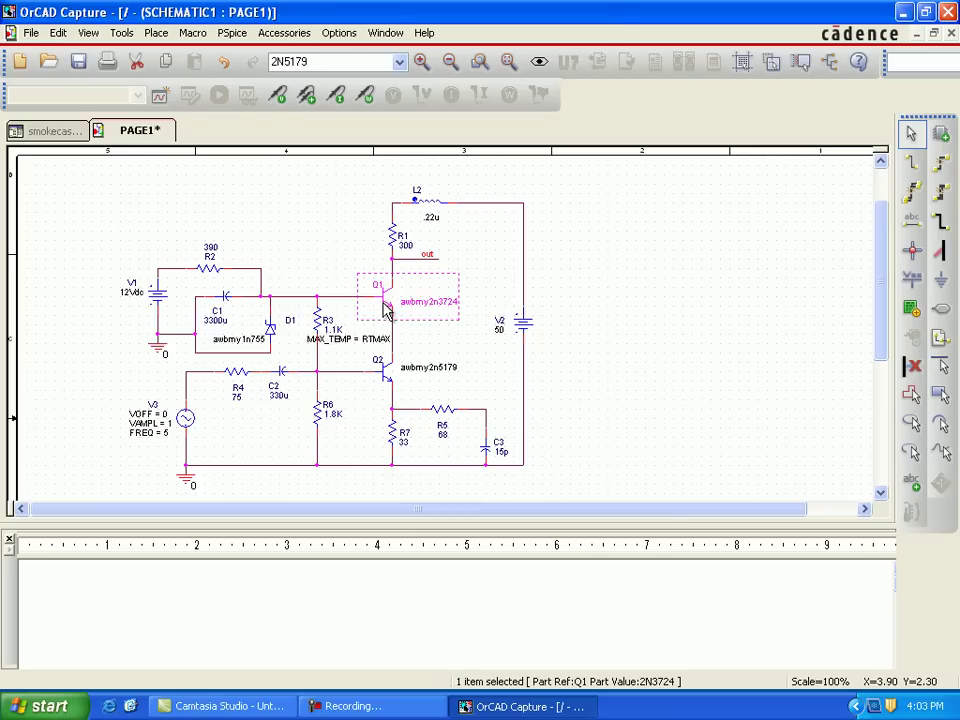
double_click(387, 310)
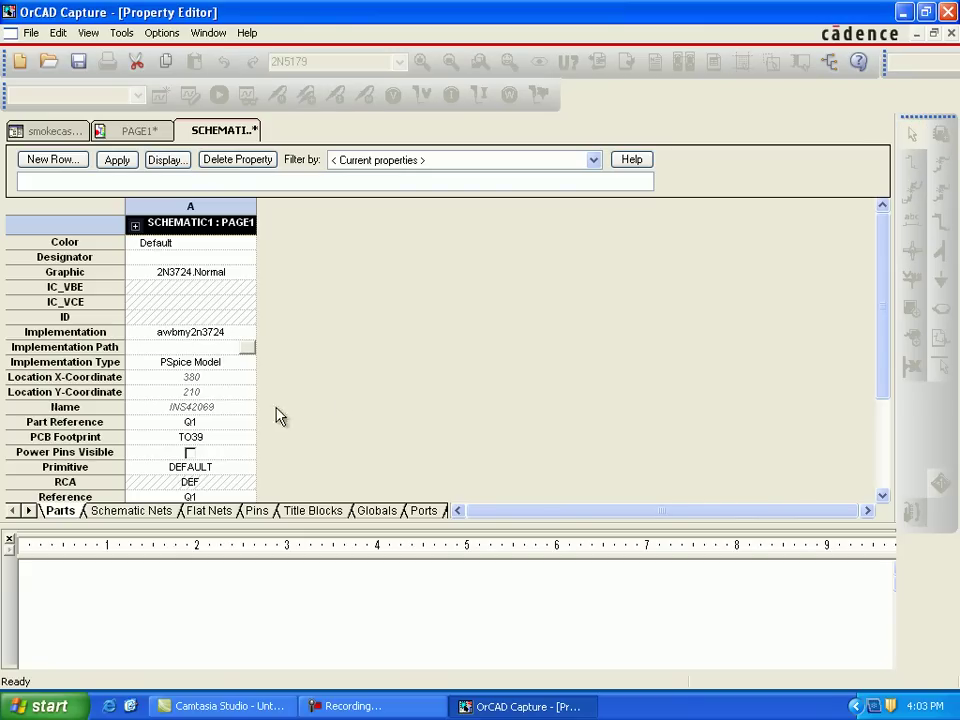
left_click(177, 485)
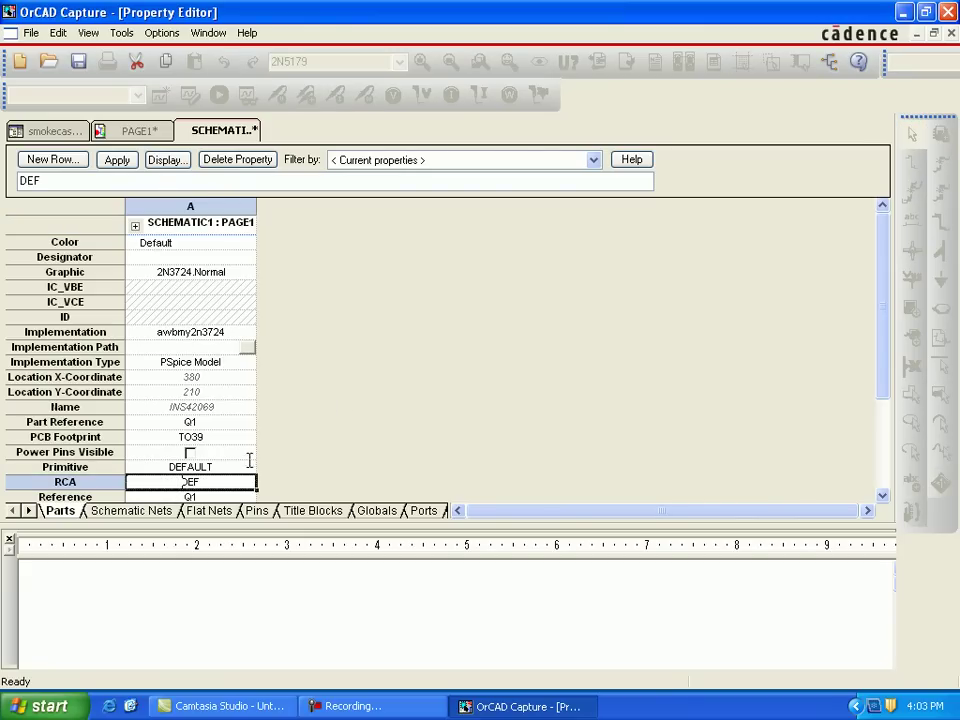
left_click(499, 380)
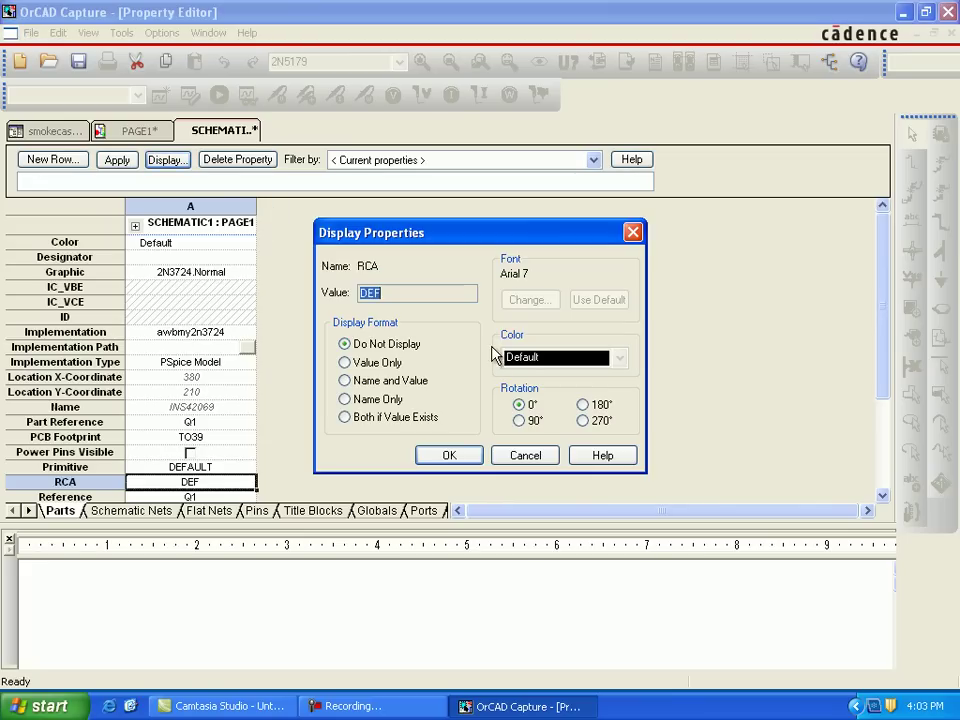
left_click(376, 388)
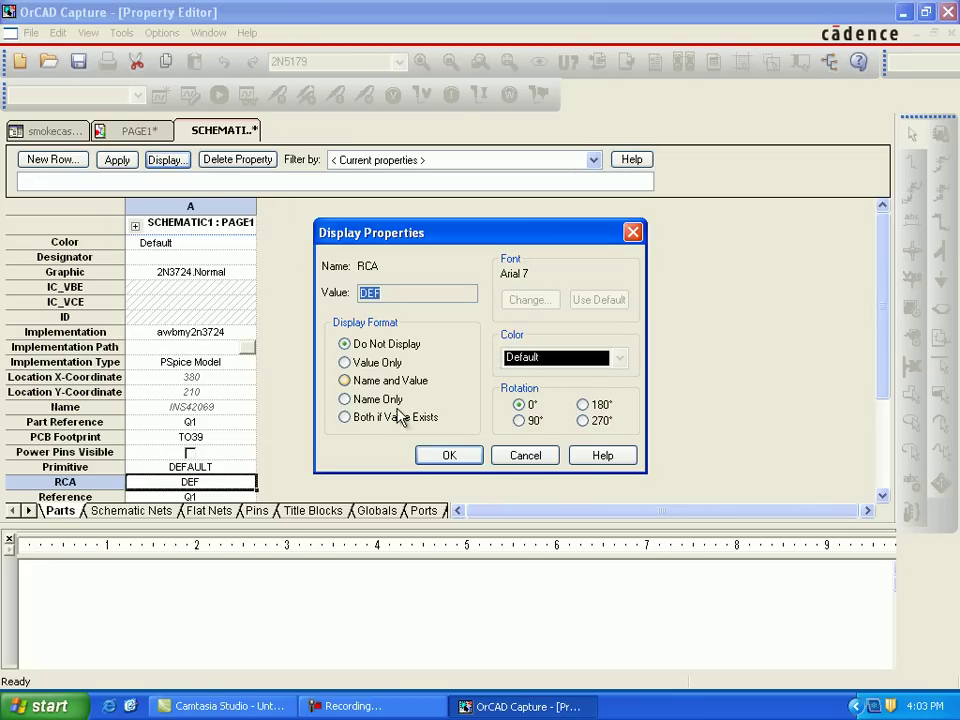
left_click(449, 456)
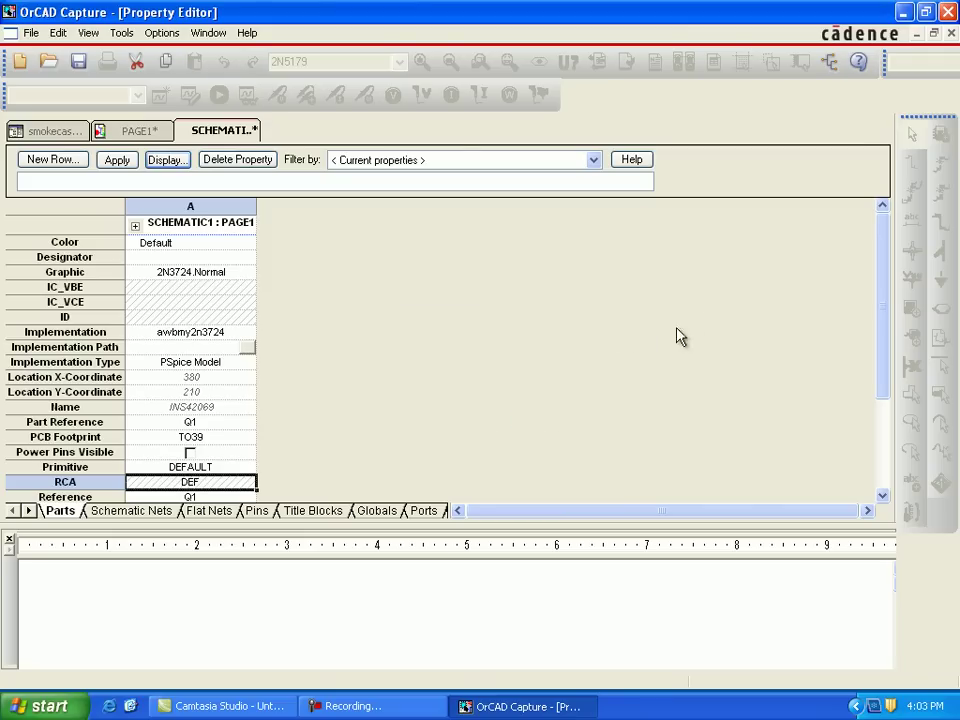
left_click(952, 35)
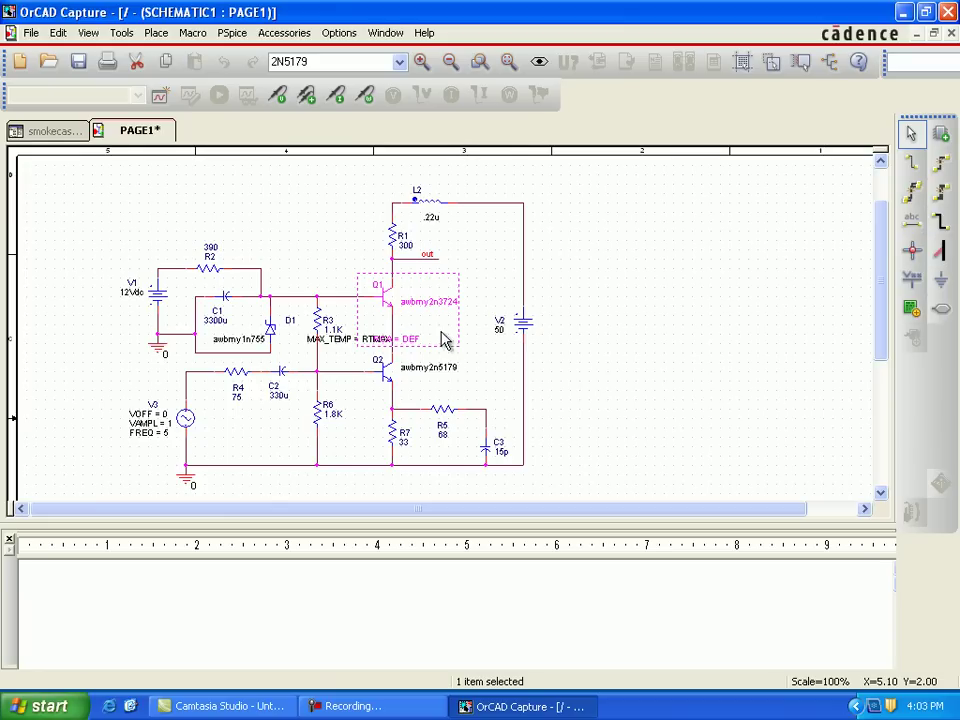
- Move the RCA = DEF label to just below Q1's awbmy2n3724 model name
left_click(413, 345)
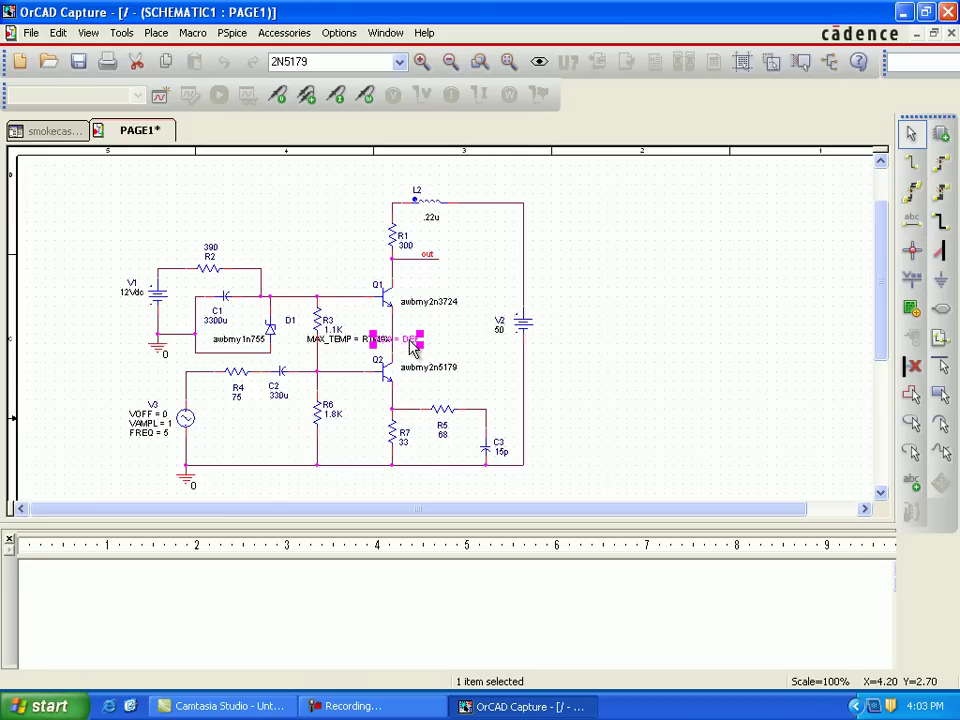
left_click_drag(448, 330, 450, 322)
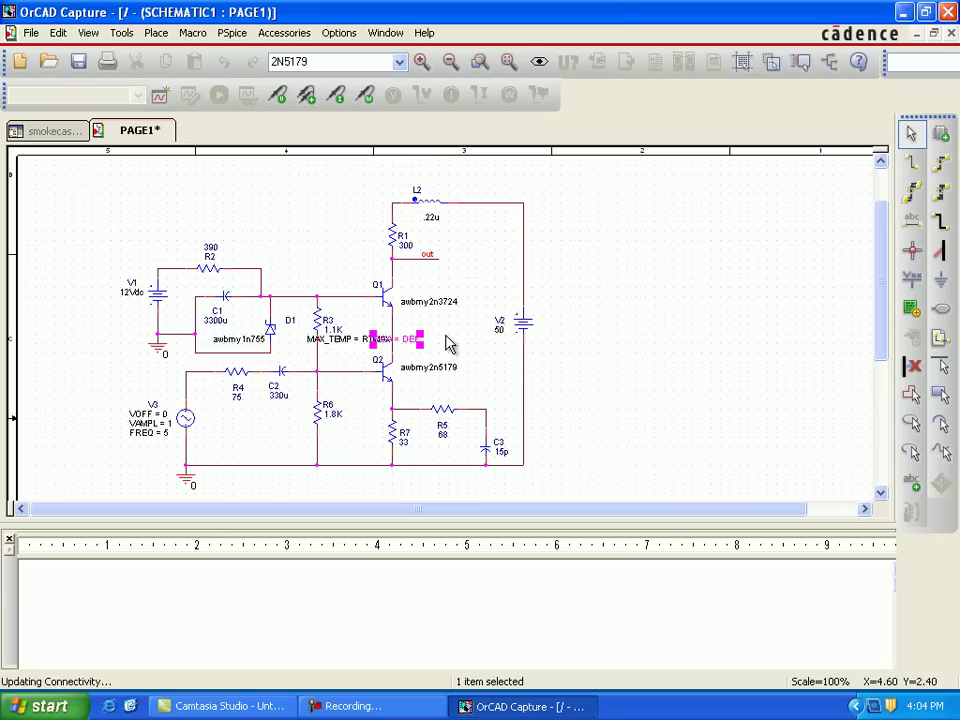
left_click(603, 352)
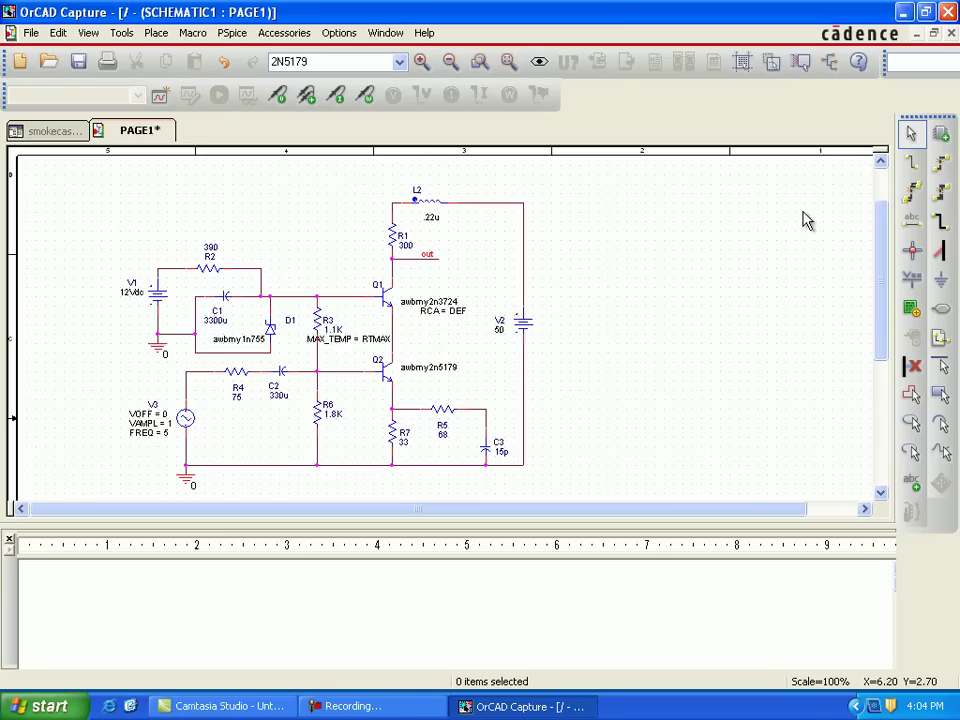
- Place the VARIABLES part from the Design Cache in the empty area to the right of source V2
left_click(941, 133)
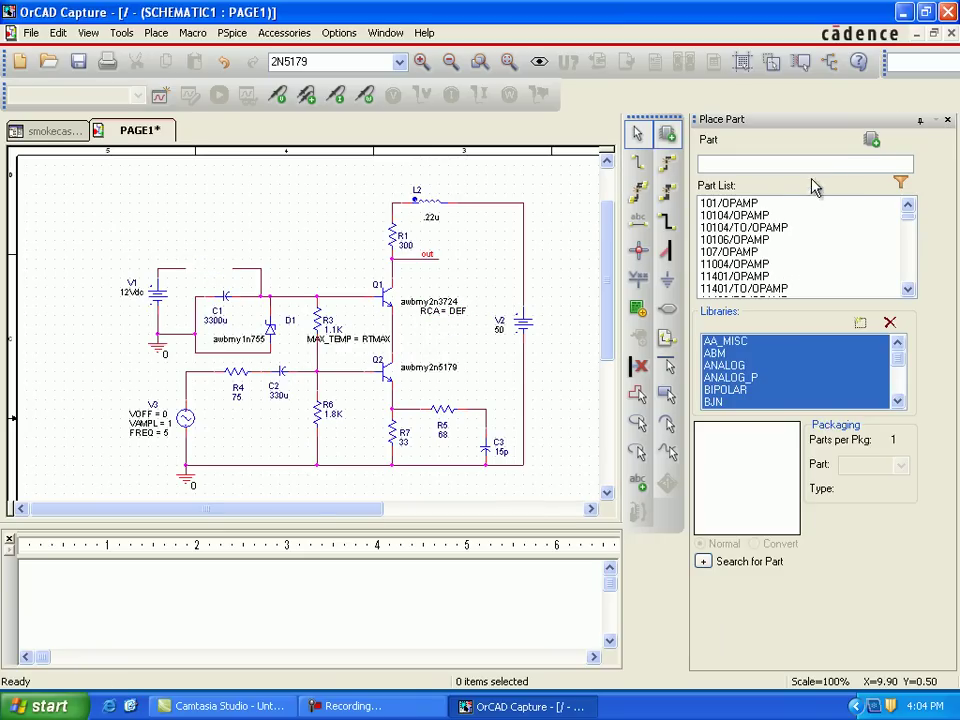
type("v")
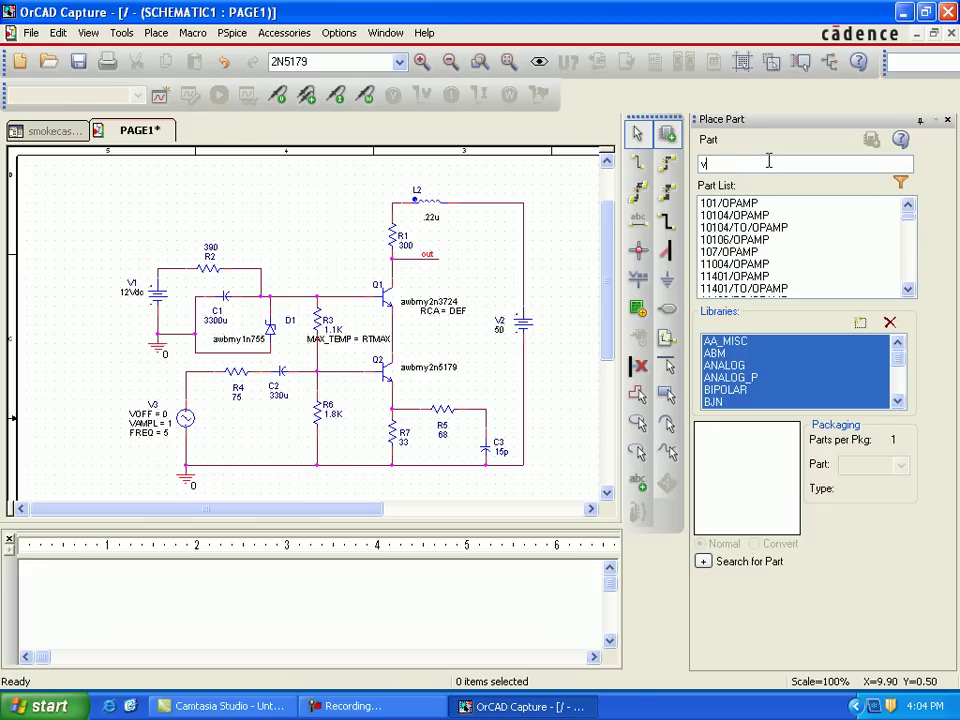
type("arIABLES")
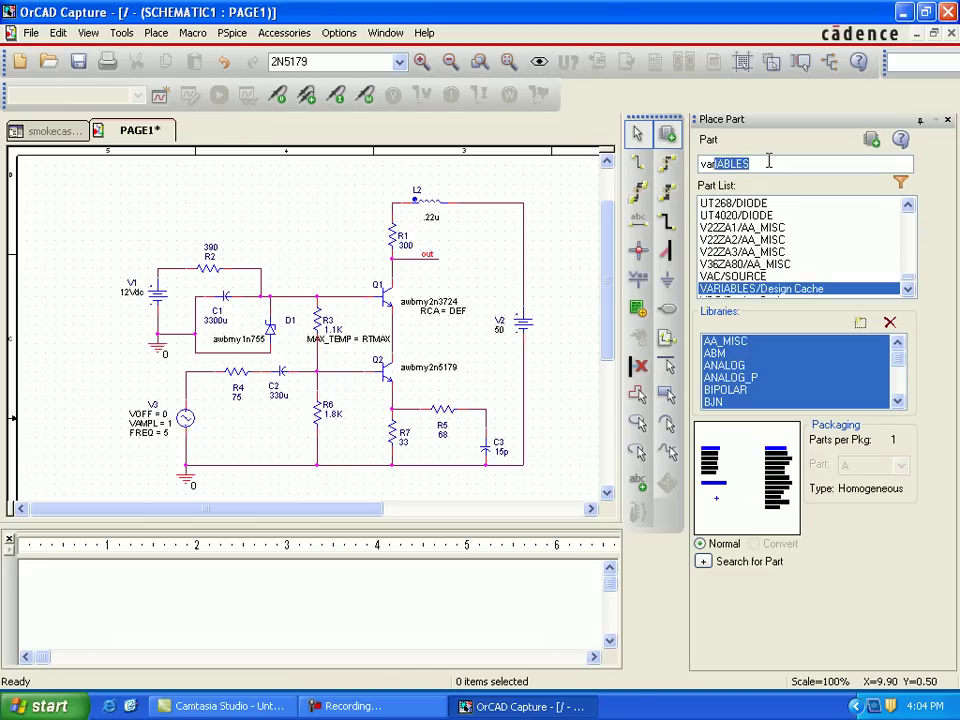
left_click(871, 139)
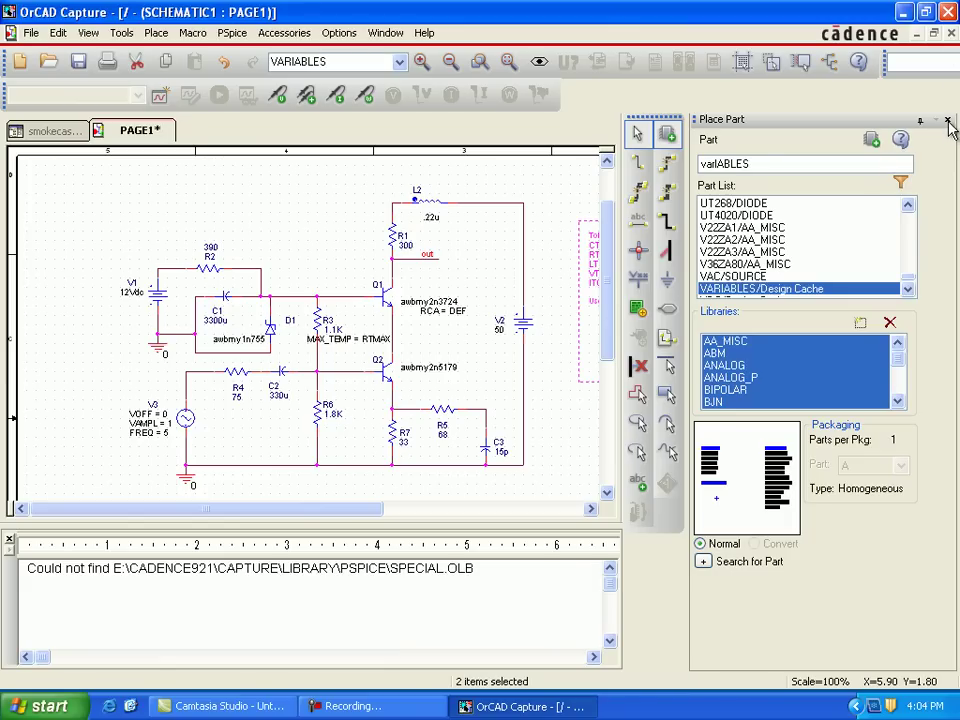
- Close the Place Part pane and set the LMAX smoke limit of the VARIABLES part to 0.1
left_click(949, 121)
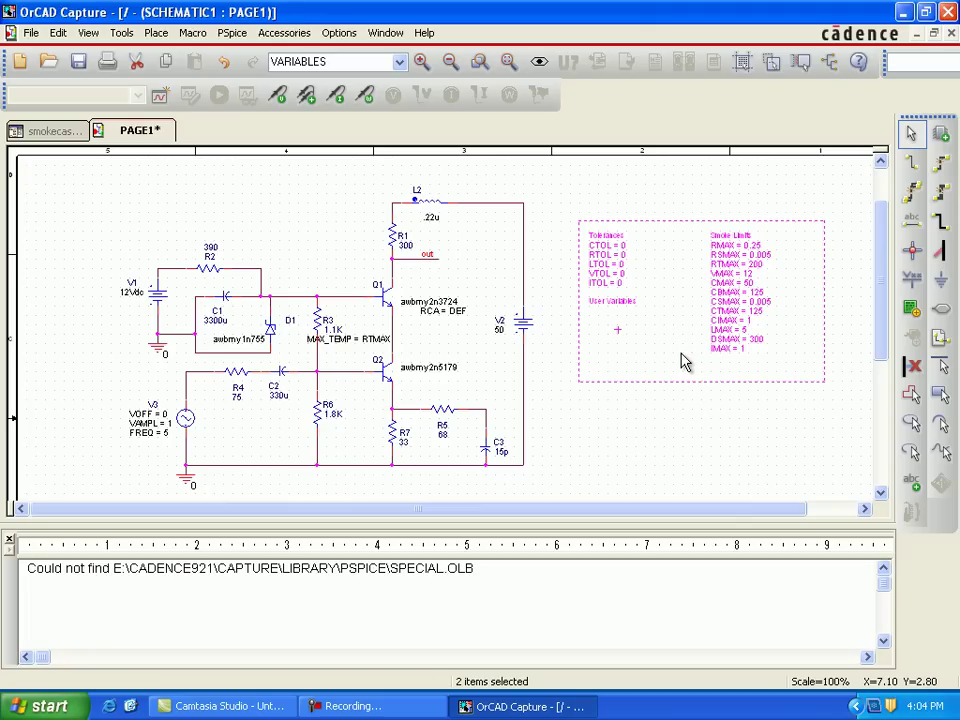
key("i")
key("i")
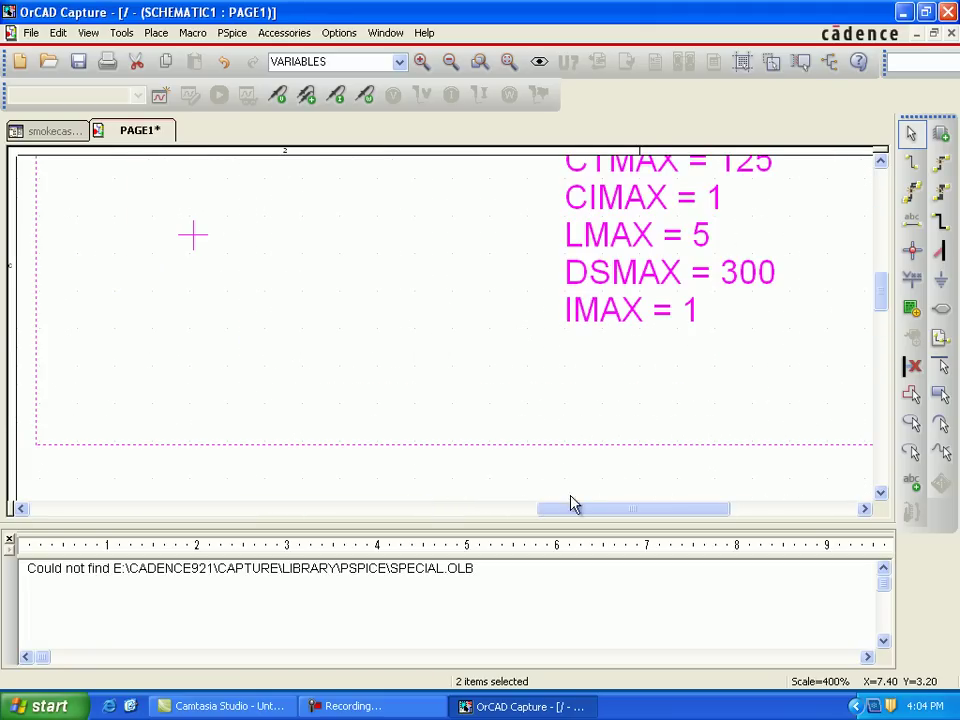
left_click_drag(574, 512, 617, 448)
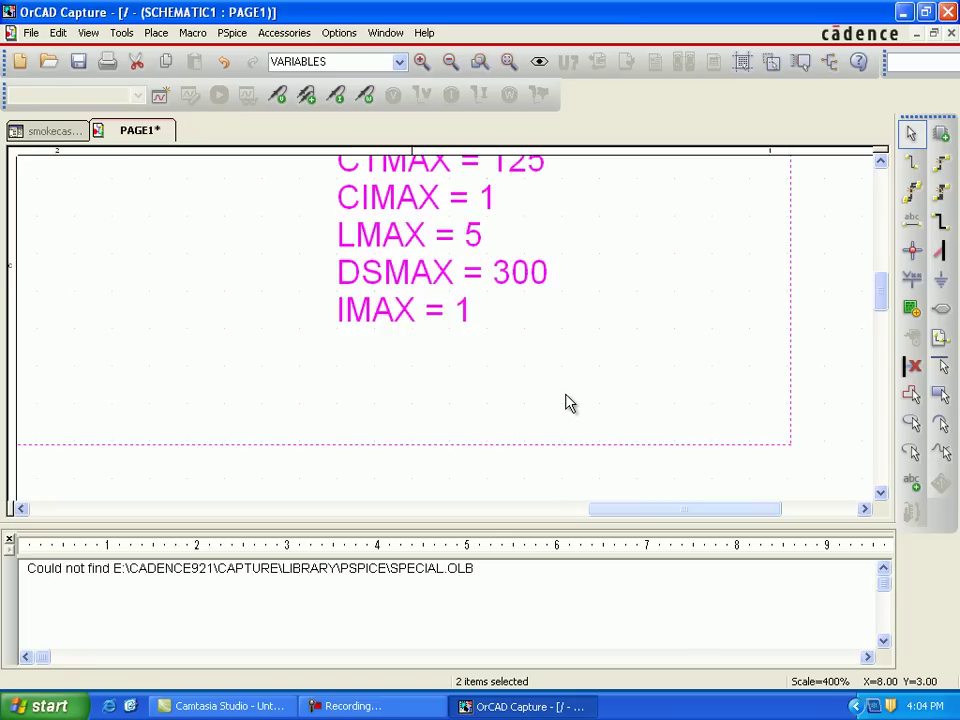
scroll(567, 402, "up", 2)
scroll(565, 402, "up", 2)
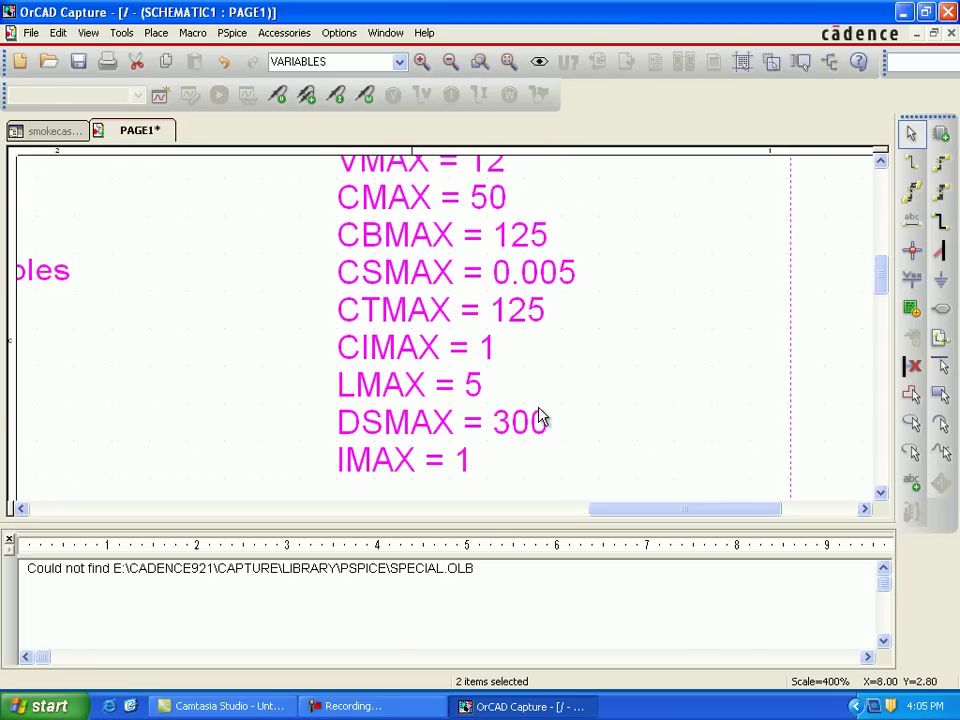
left_click(838, 392)
left_click(390, 393)
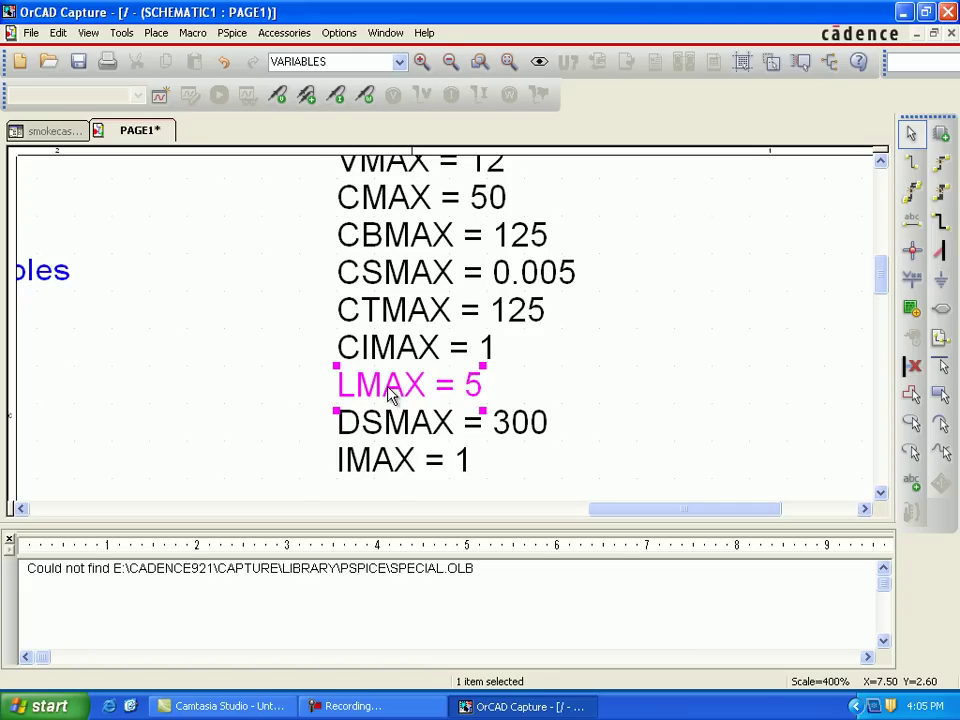
double_click(390, 393)
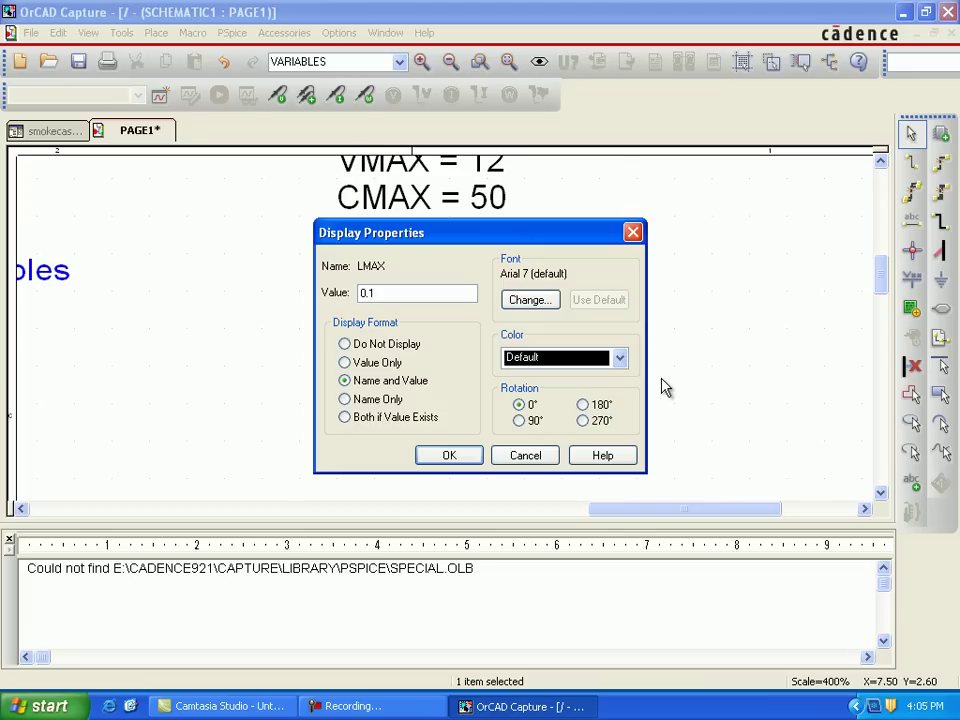
left_click(437, 463)
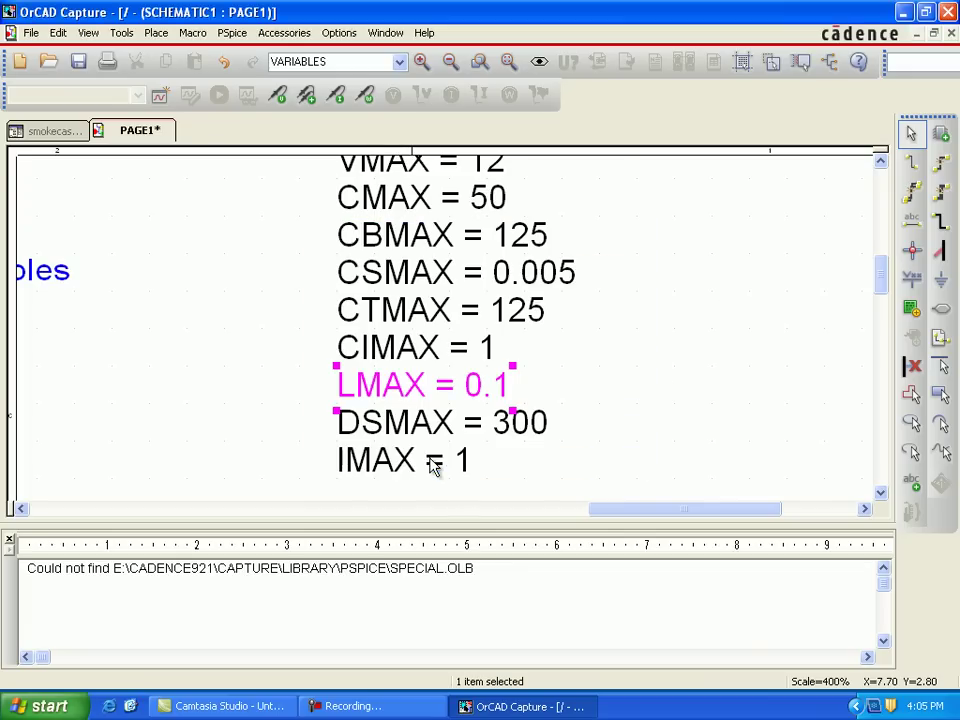
left_click(603, 399)
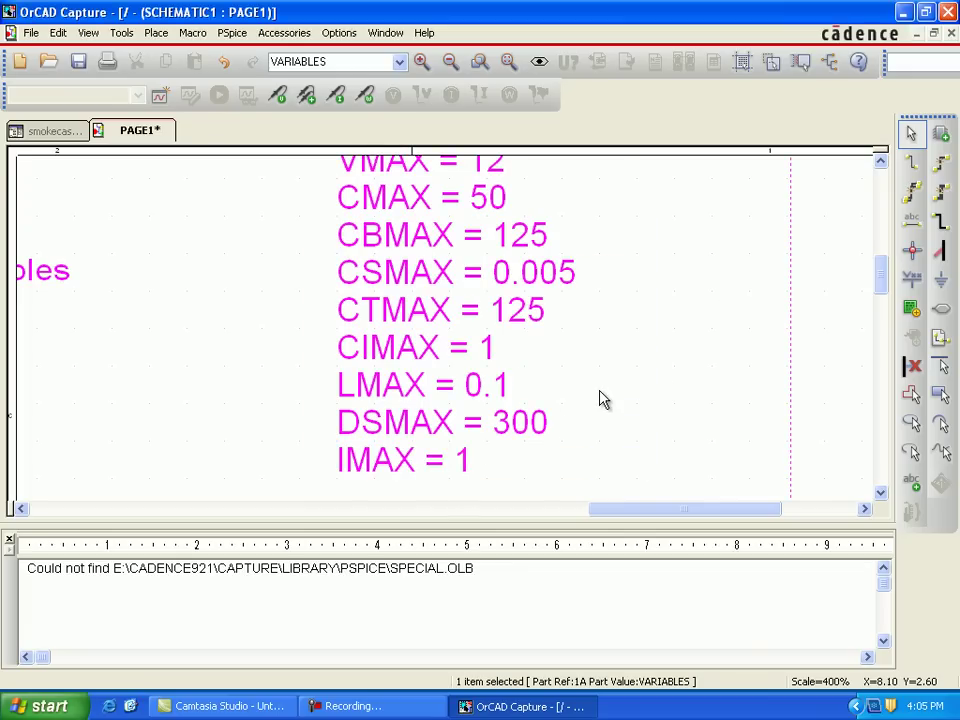
left_click(815, 380)
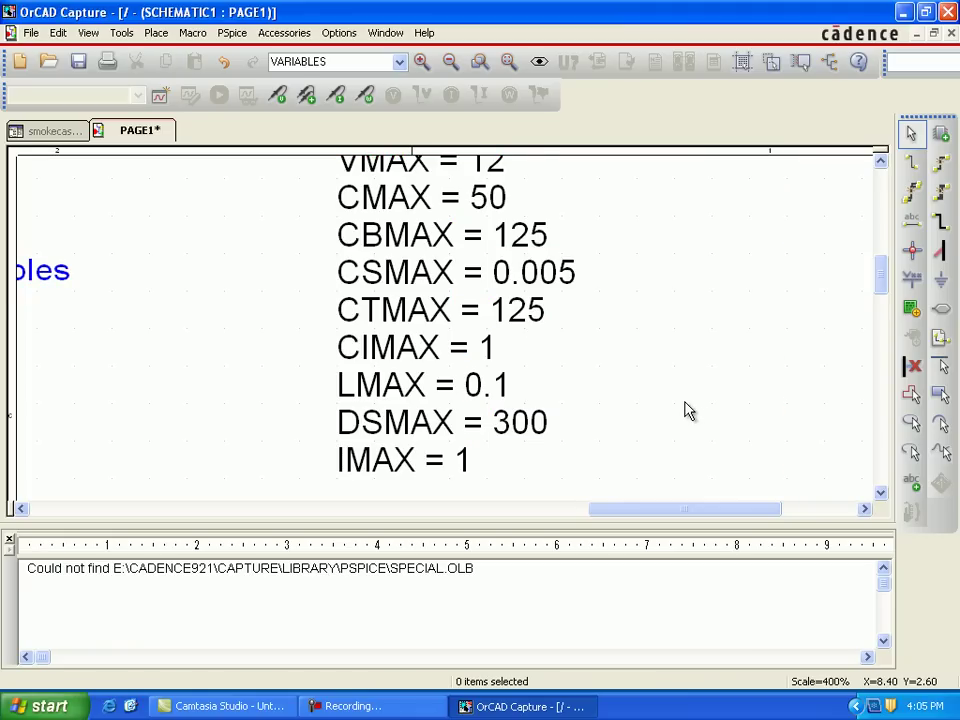
- Delete the sinusoidal source V3 (VSIN) between R4's input wire and the ground rail
scroll(677, 403, "down", 1)
scroll(615, 399, "down", 2)
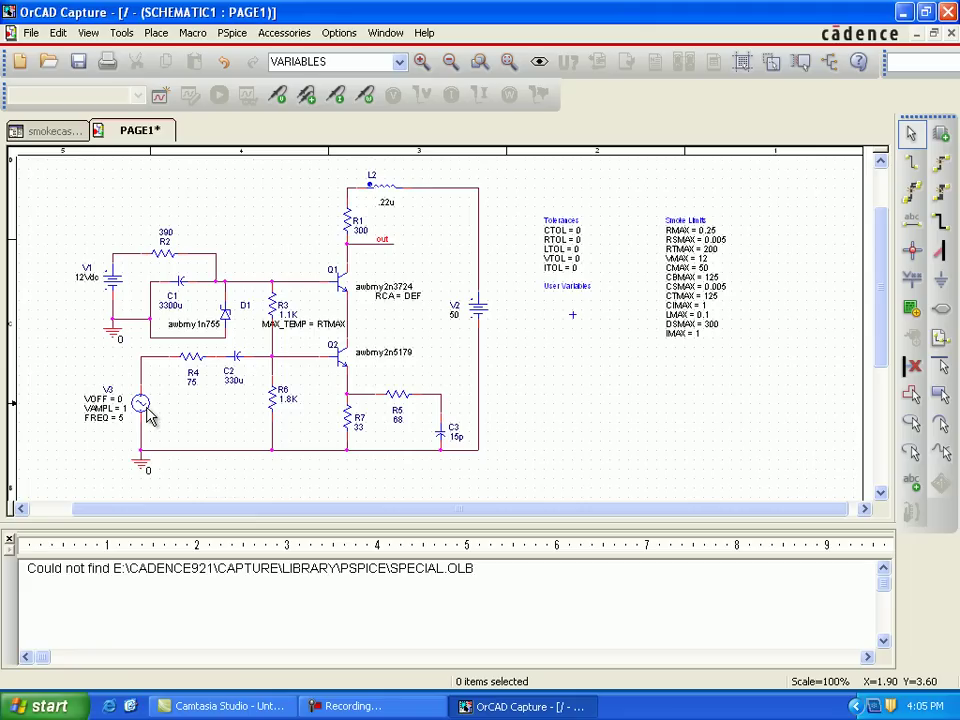
left_click(146, 411)
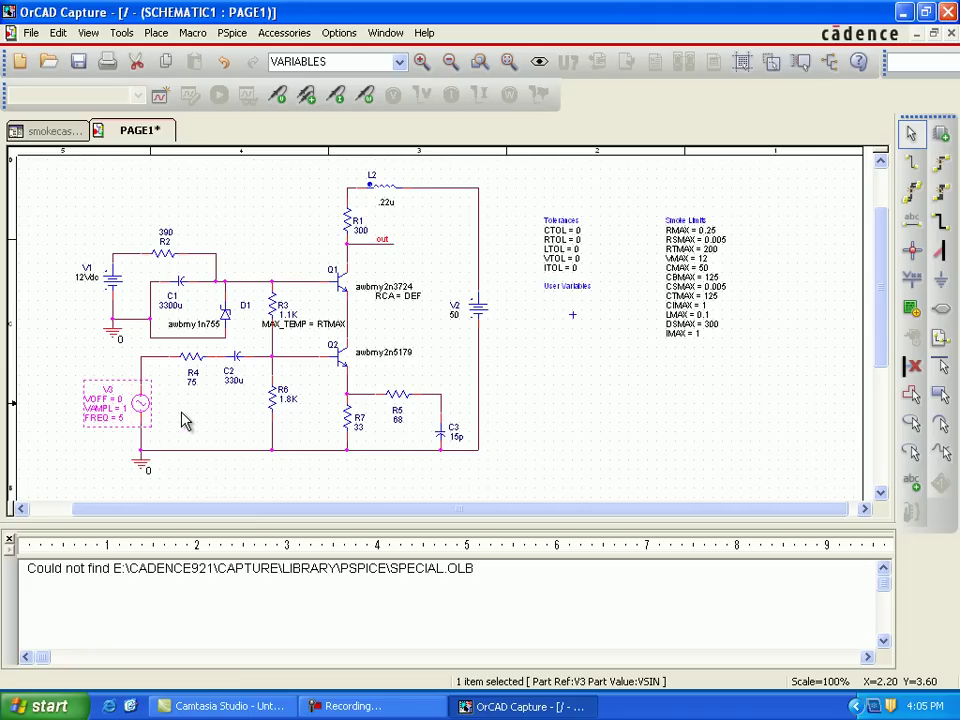
key("Delete")
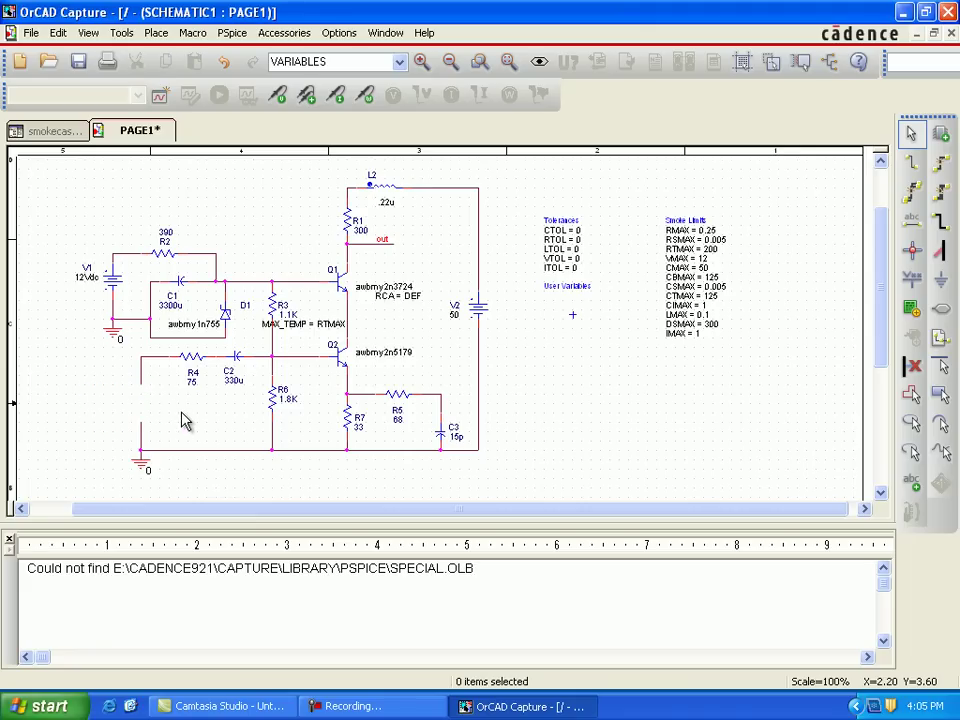
- Reopen the Place Part pane and search the libraries for a vsin part
left_click(941, 136)
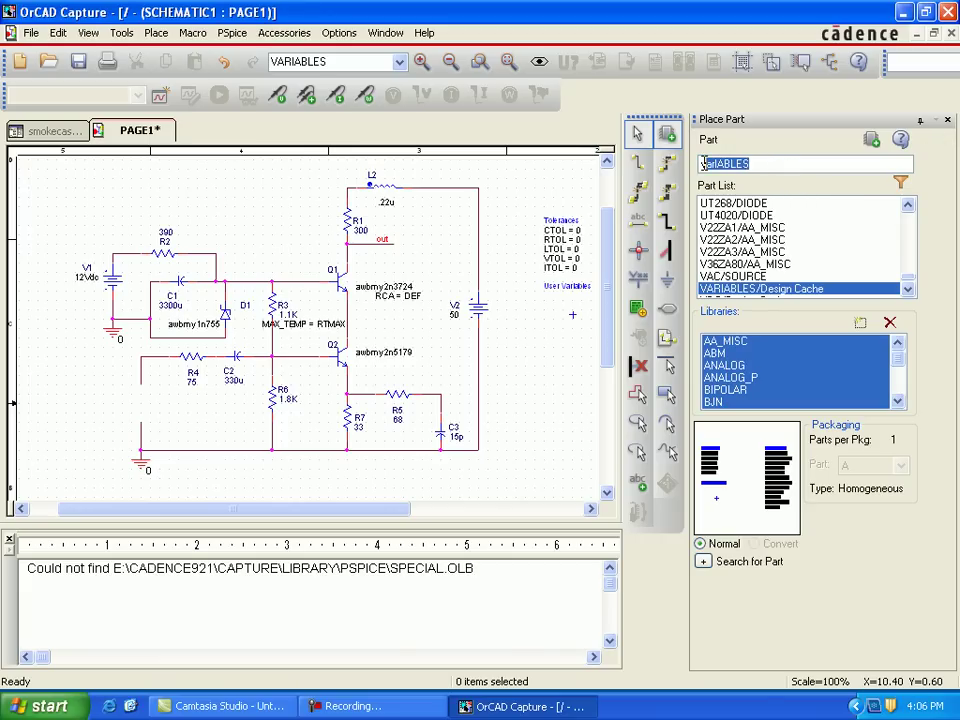
type("sv")
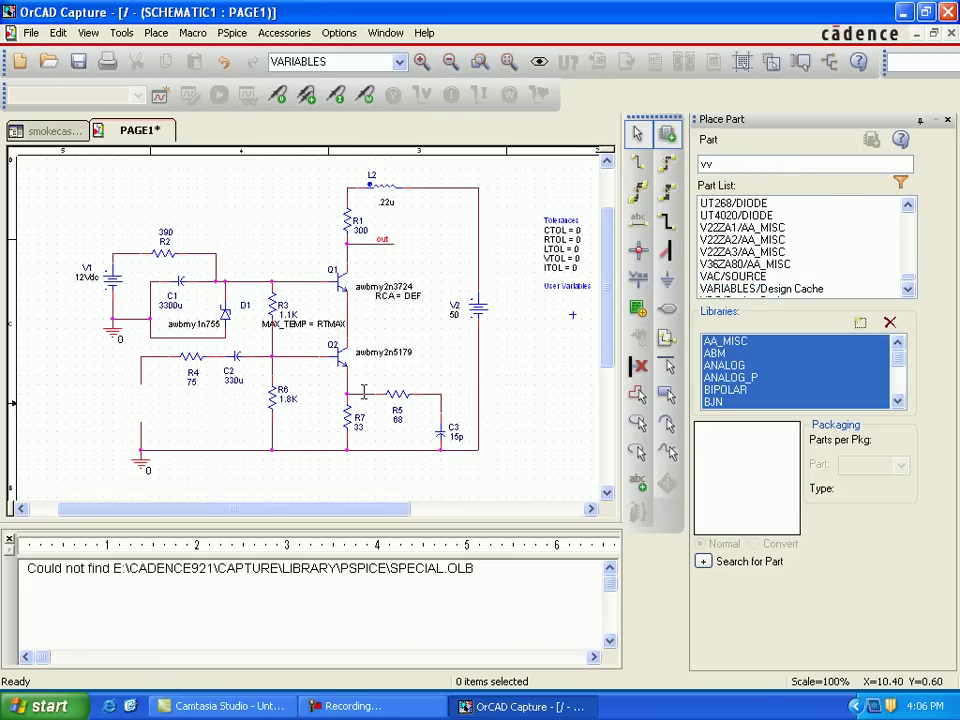
type("sin")
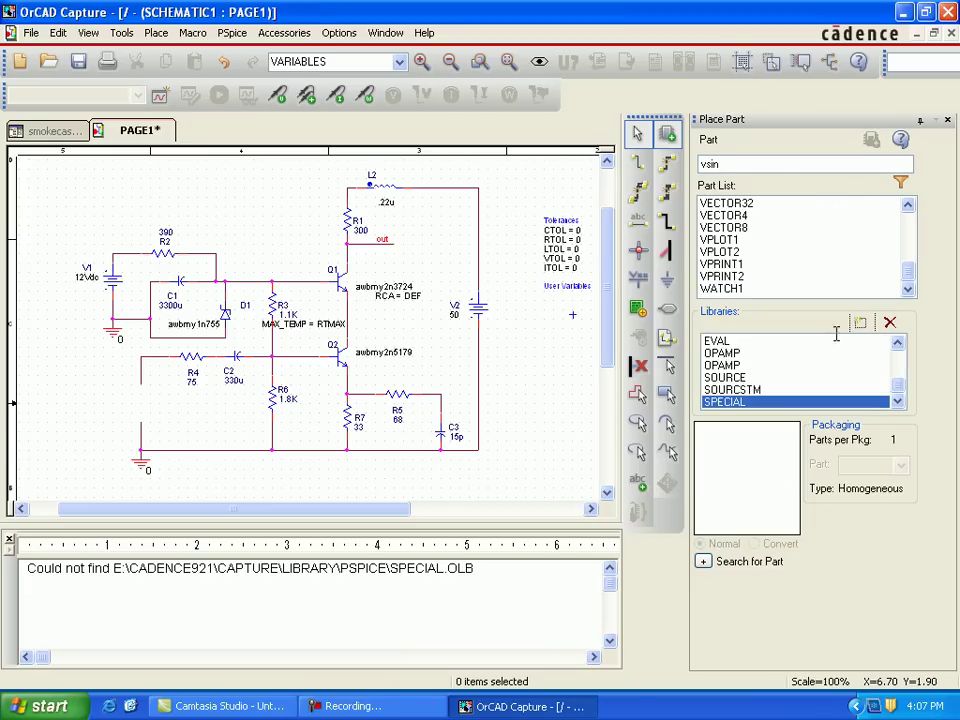
- Add the pspice_elem library from the advanls folder to the part libraries and select PSPICE_ELEM
left_click(861, 326)
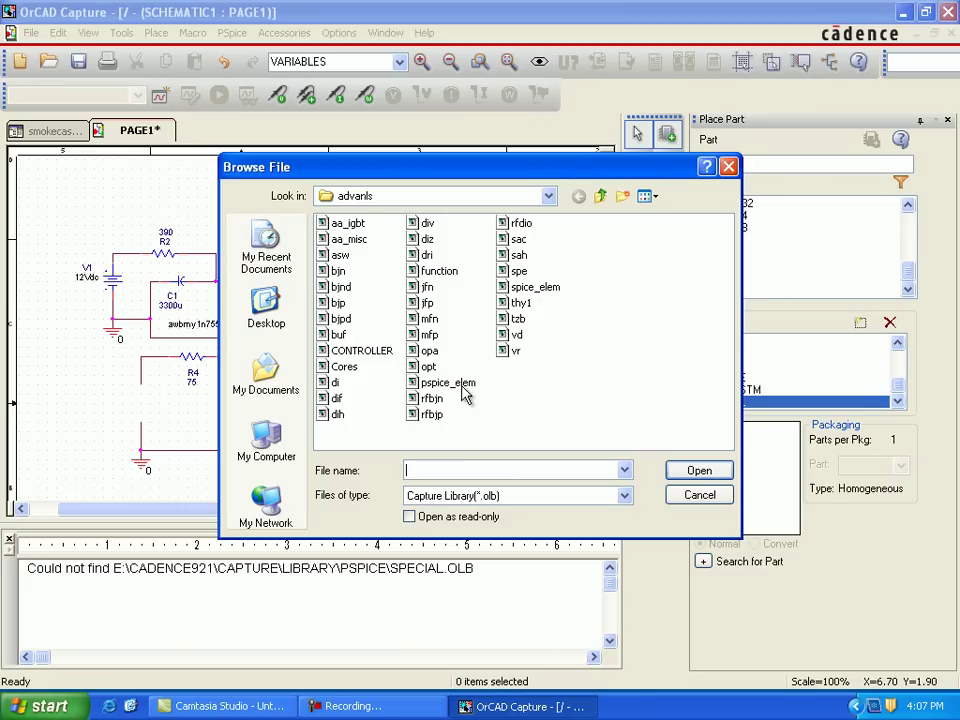
left_click(448, 384)
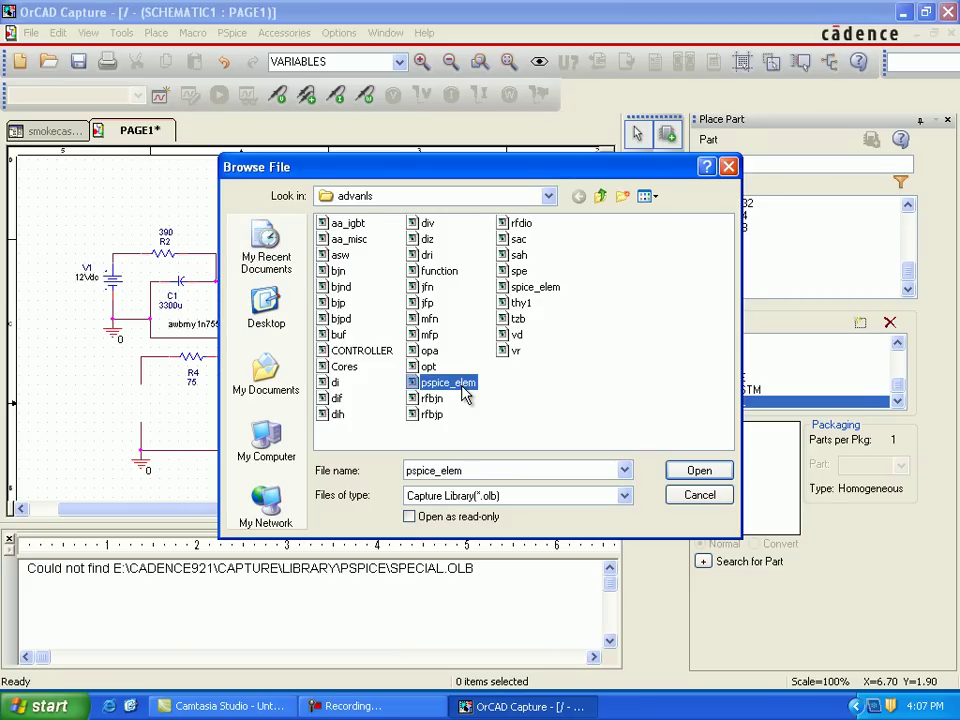
left_click(691, 474)
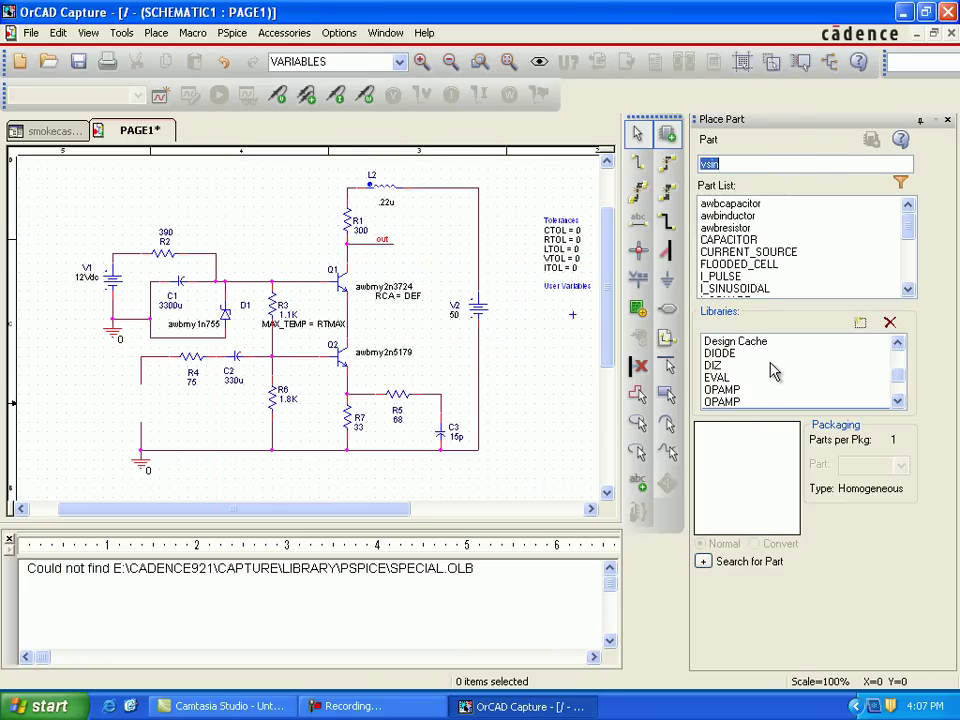
left_click(898, 395)
left_click_drag(898, 398, 898, 384)
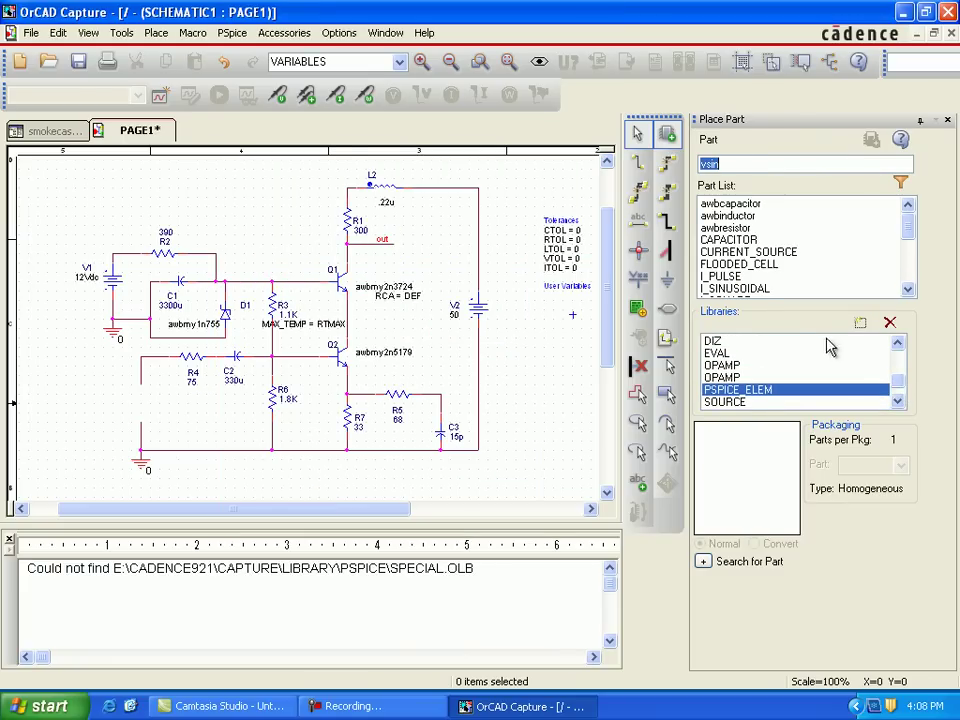
- Place one V_SINUSOIDAL source from PSPICE_ELEM in the empty area left of the gap between R4's wire and ground
left_click(908, 291)
left_click(908, 291)
left_click(908, 291)
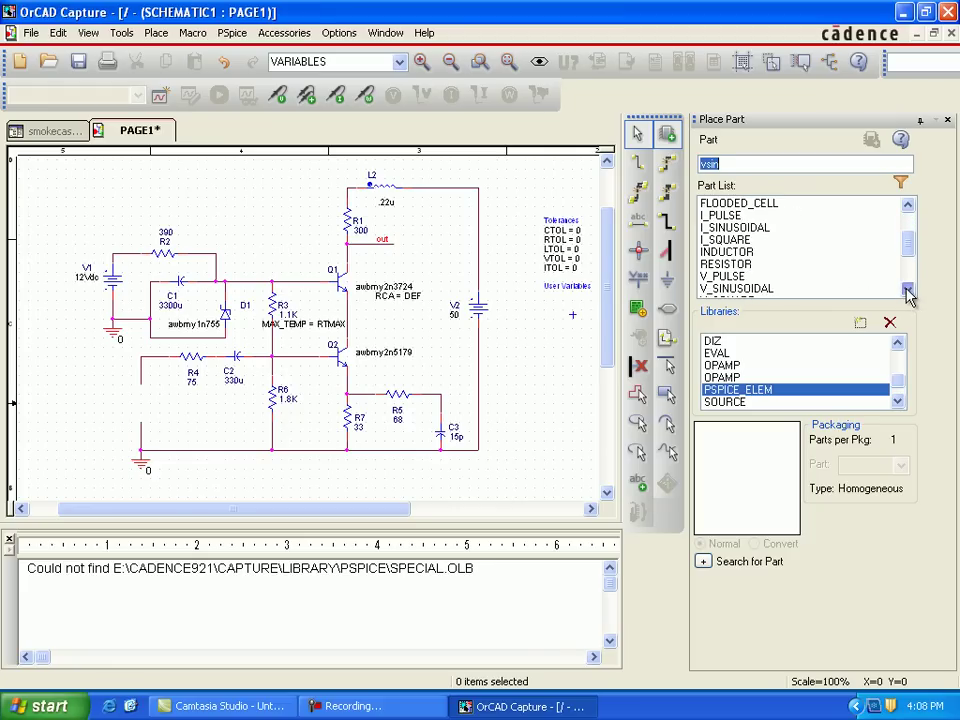
scroll(761, 300, "down", 1)
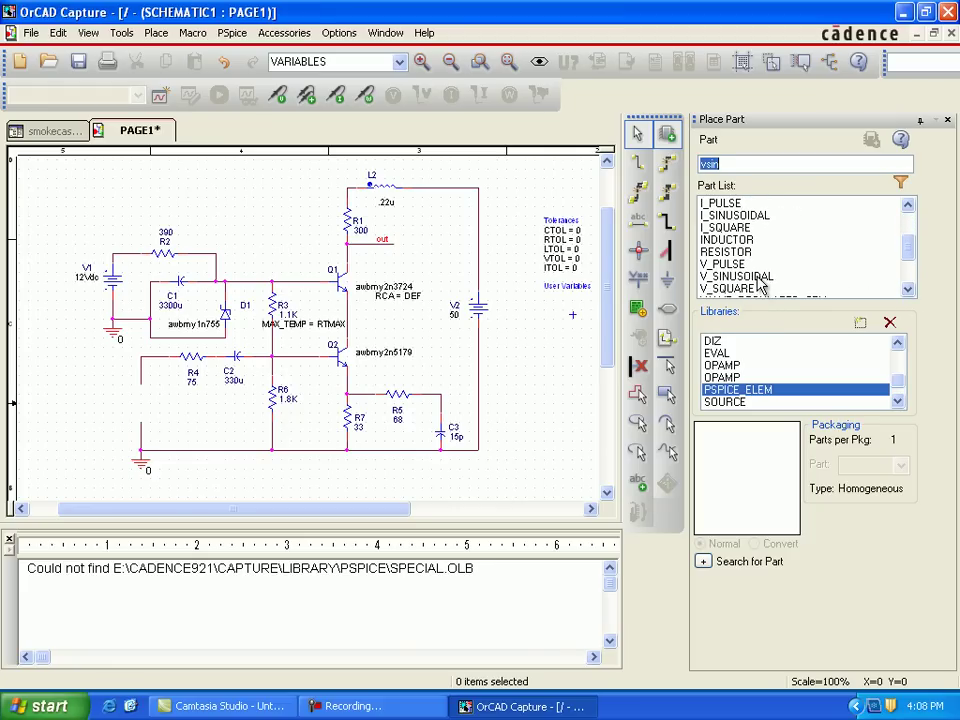
left_click(760, 290)
left_click(762, 276)
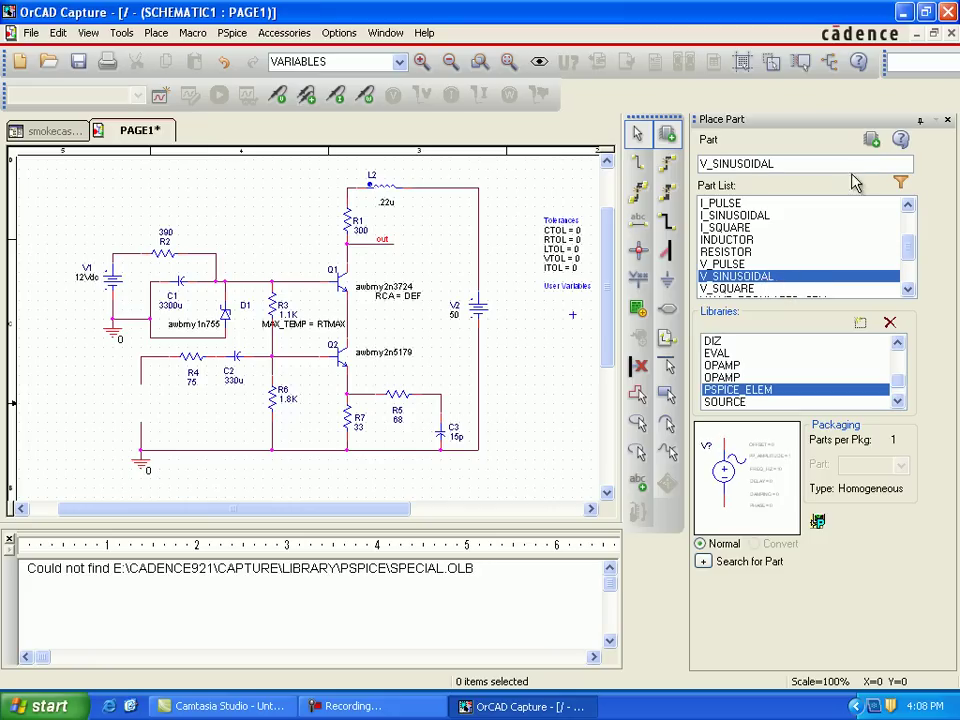
left_click(873, 143)
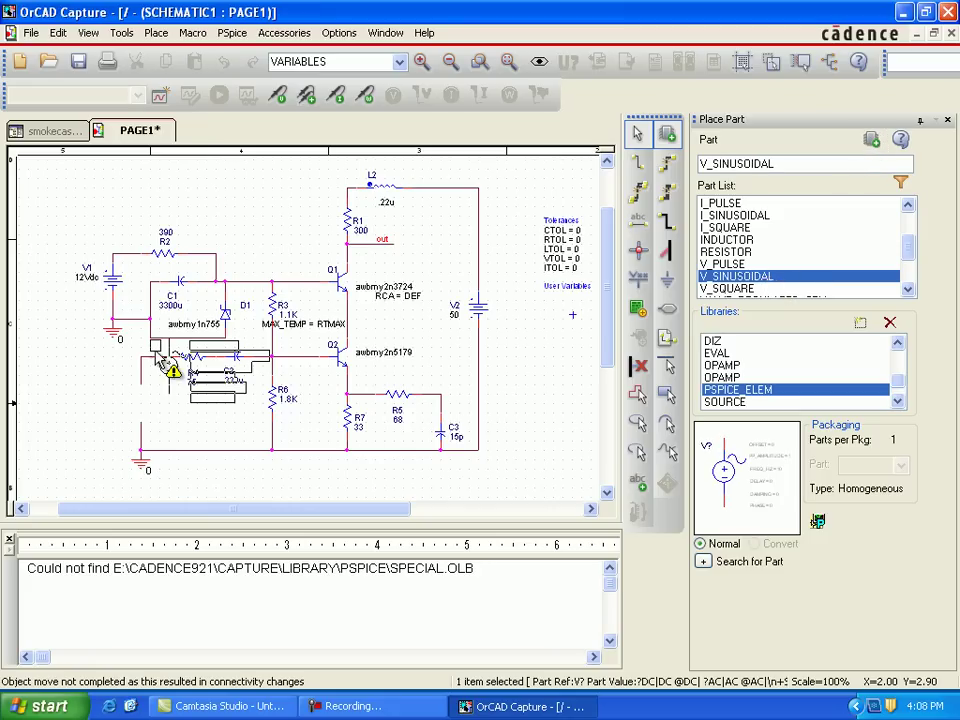
left_click(57, 388)
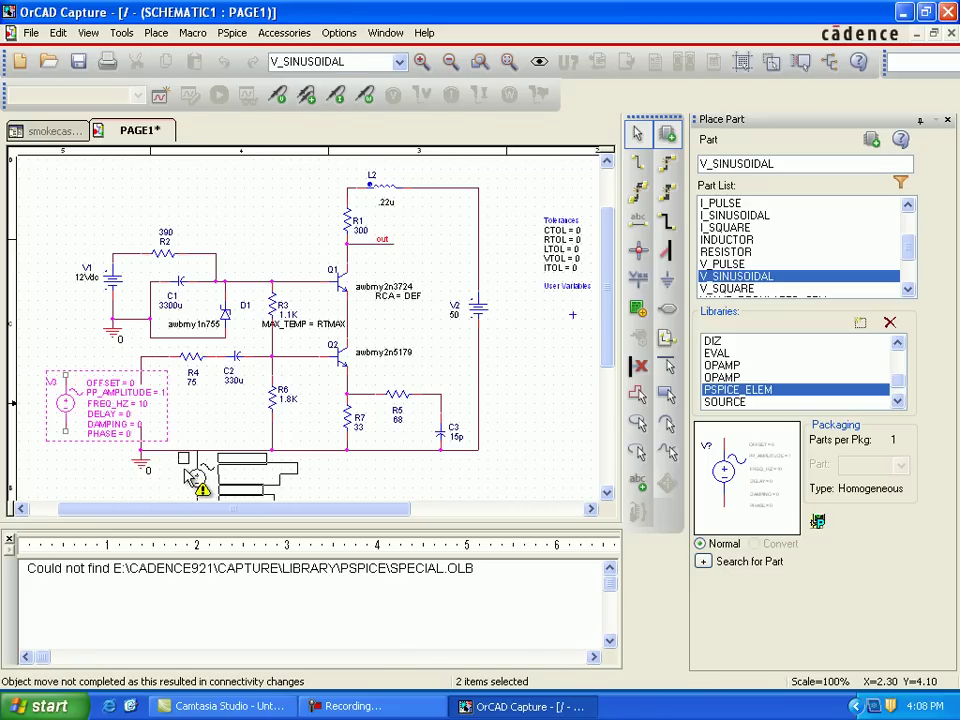
left_click_drag(187, 476, 188, 476)
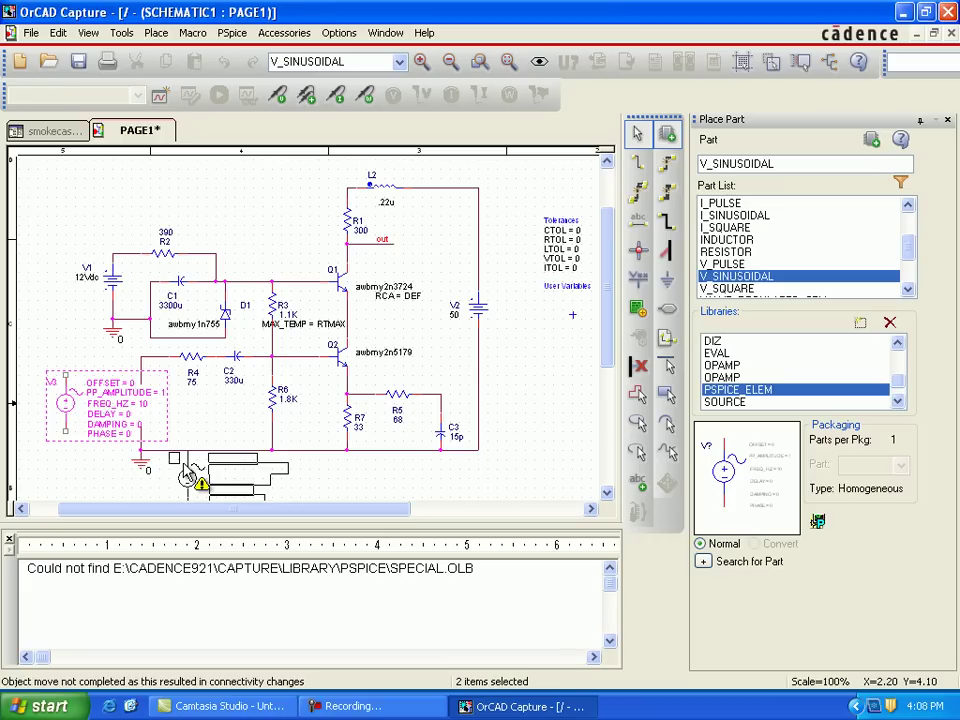
- Move the OFFSET = 0 label to the left of the new source V3 and shift V3 right, towards the open wire ends
left_click(110, 382)
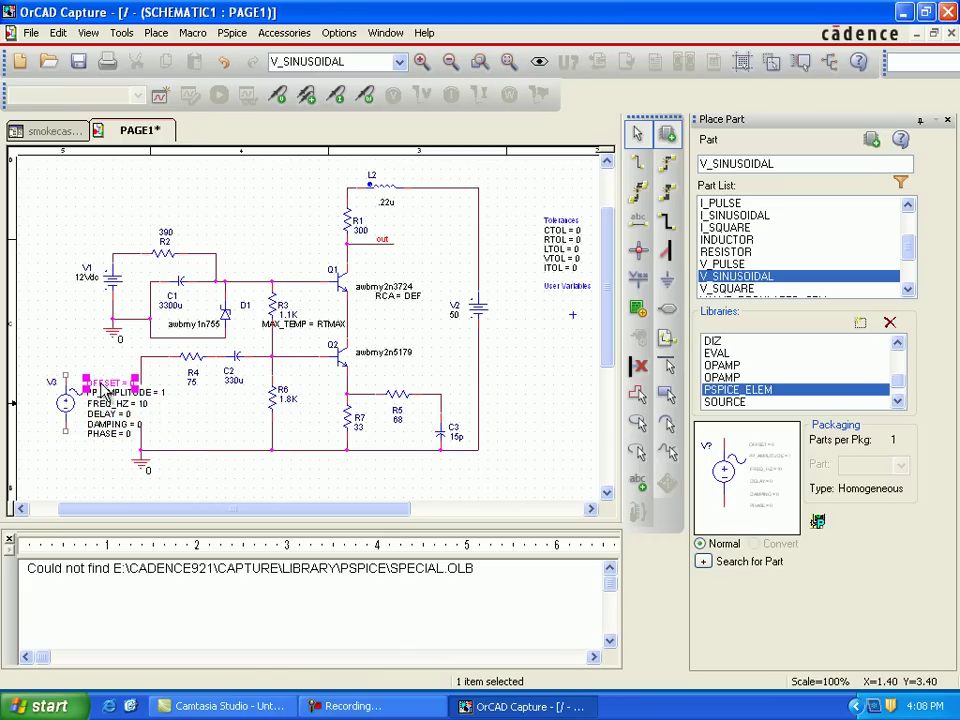
left_click_drag(33, 397, 37, 396)
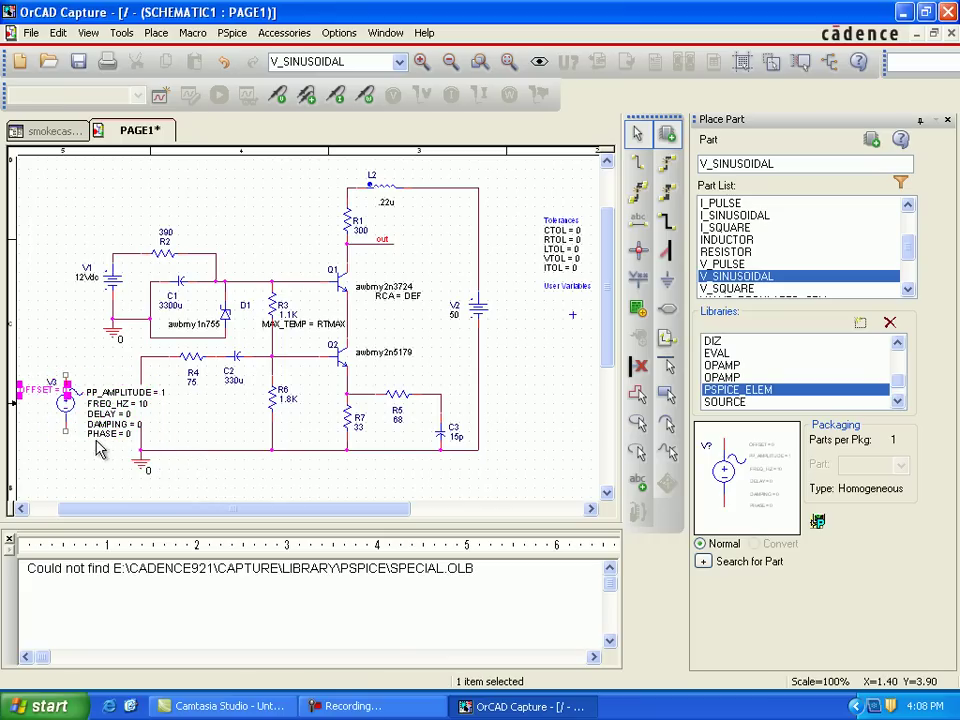
left_click(70, 429)
left_click(68, 411)
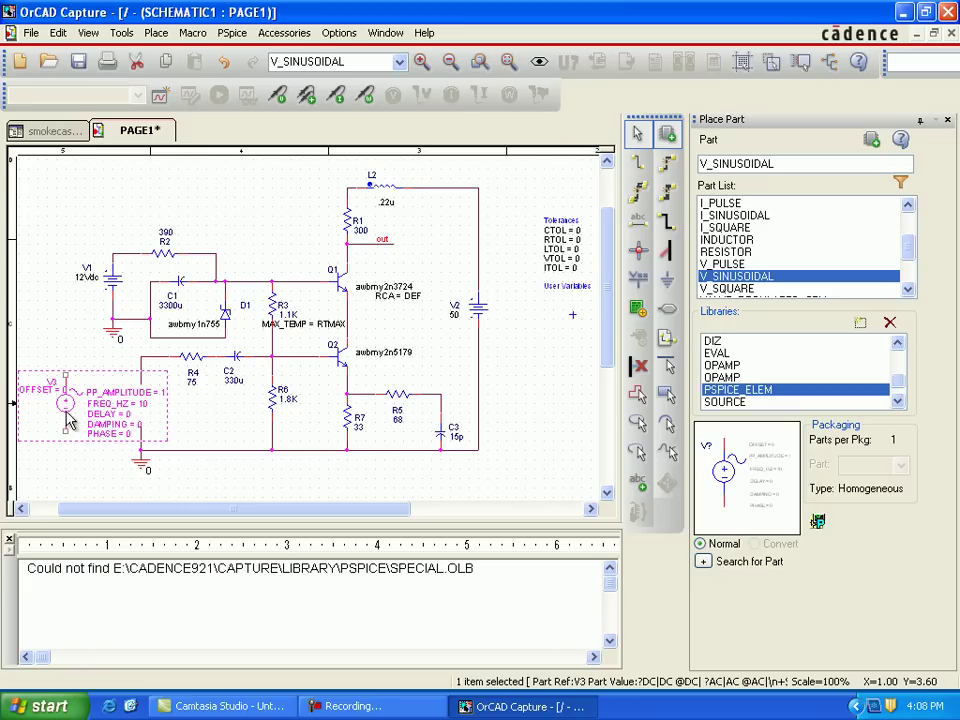
left_click_drag(85, 424, 135, 465)
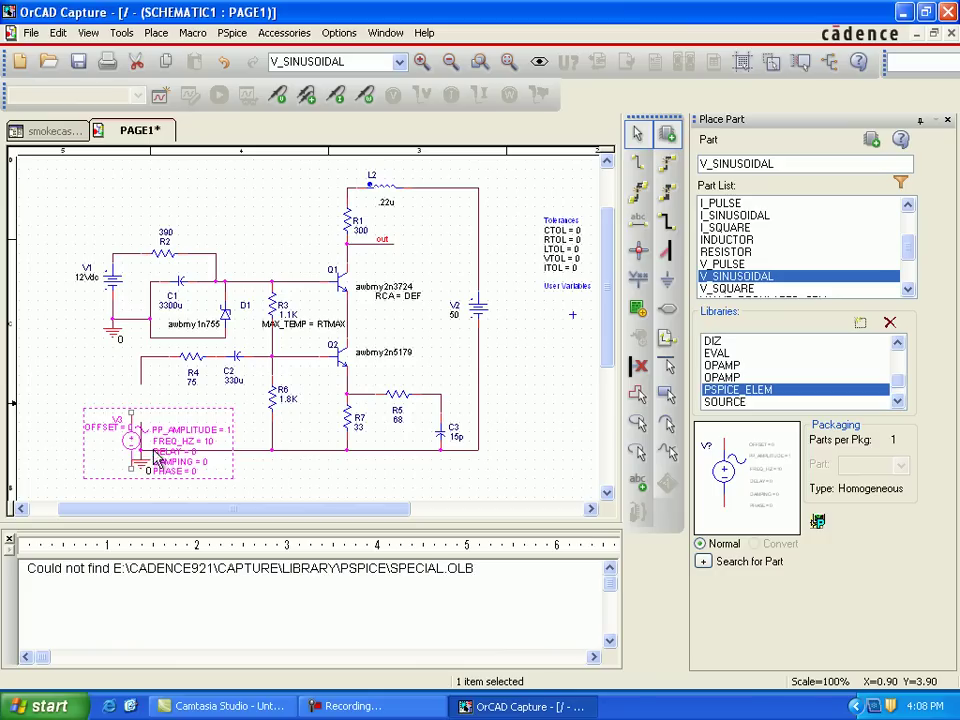
- Align V3 with the wire gap and stack its OFFSET, PP_AMPLITUDE, FREQ_HZ, DELAY, DAMPING and PHASE labels to its left
left_click(92, 450)
left_click_drag(92, 431, 36, 394)
left_click_drag(184, 433, 44, 402)
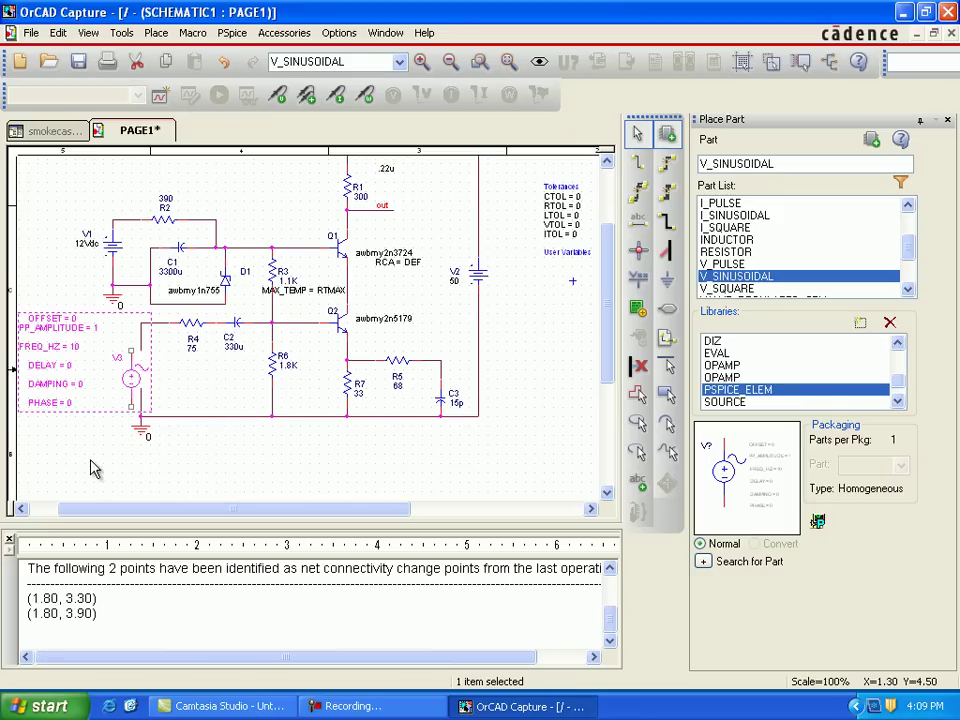
left_click(89, 459)
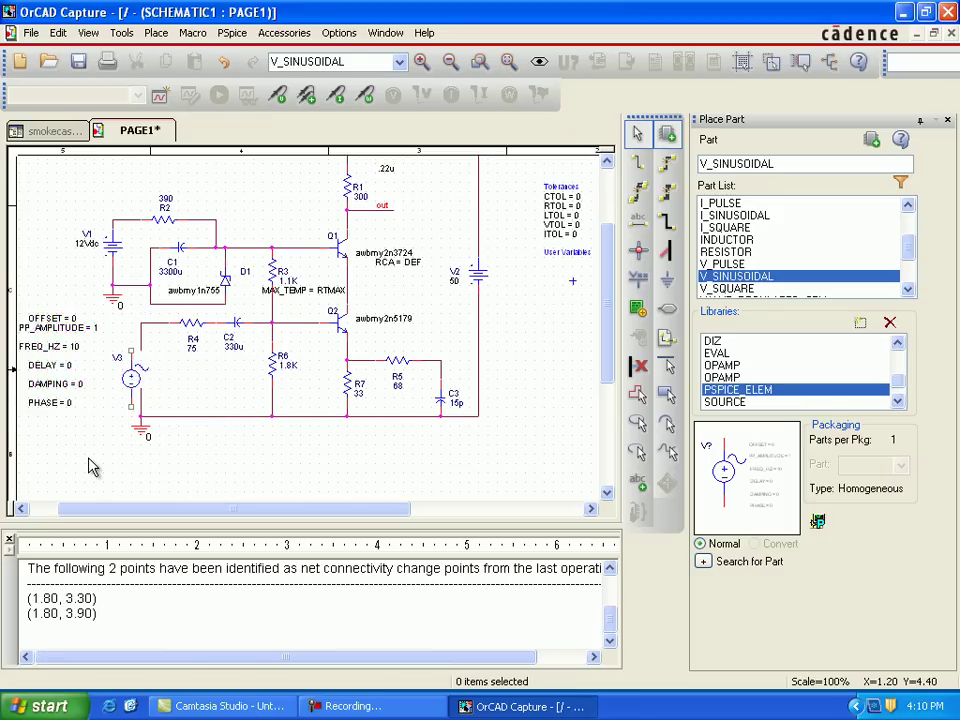
- Delete the two leftover vertical wire stubs beside V3, one above the ground and one below R4's input wire
left_click(141, 413)
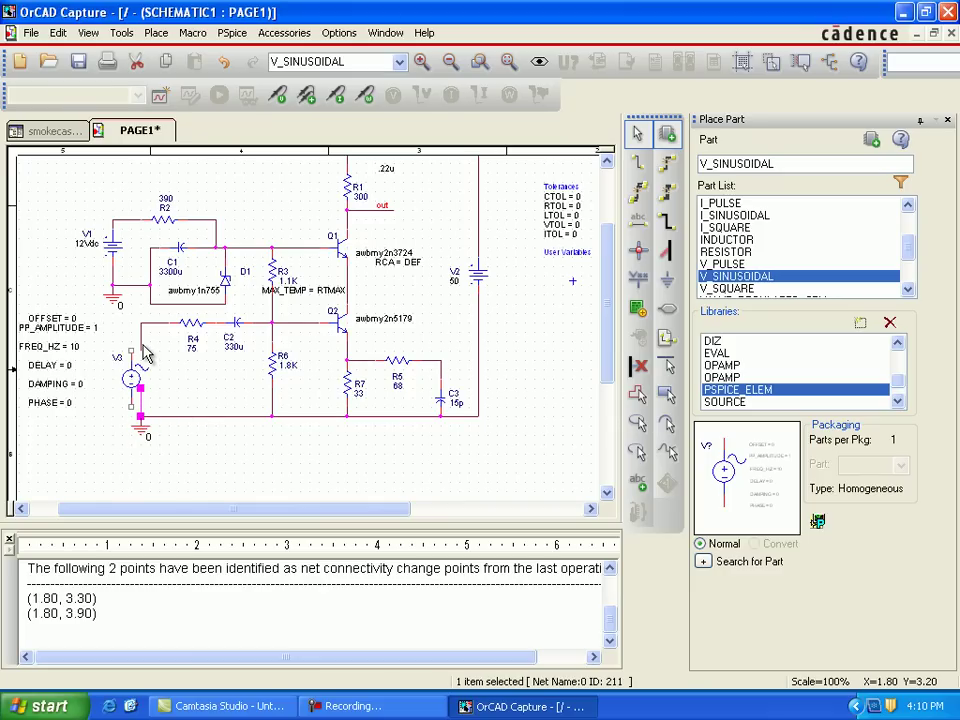
key("Delete")
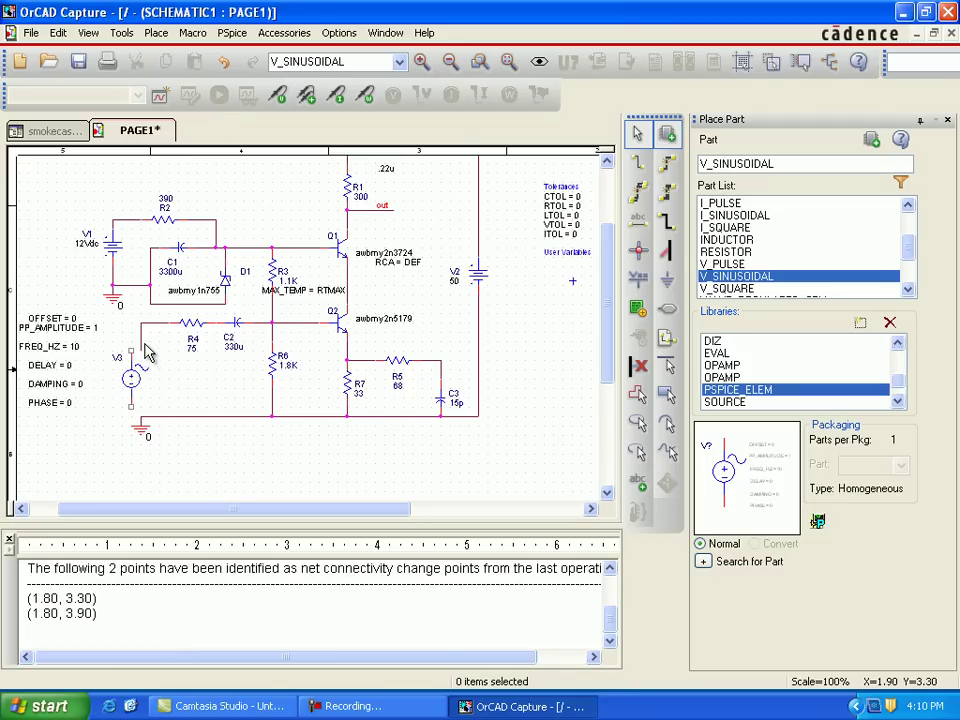
left_click(141, 345)
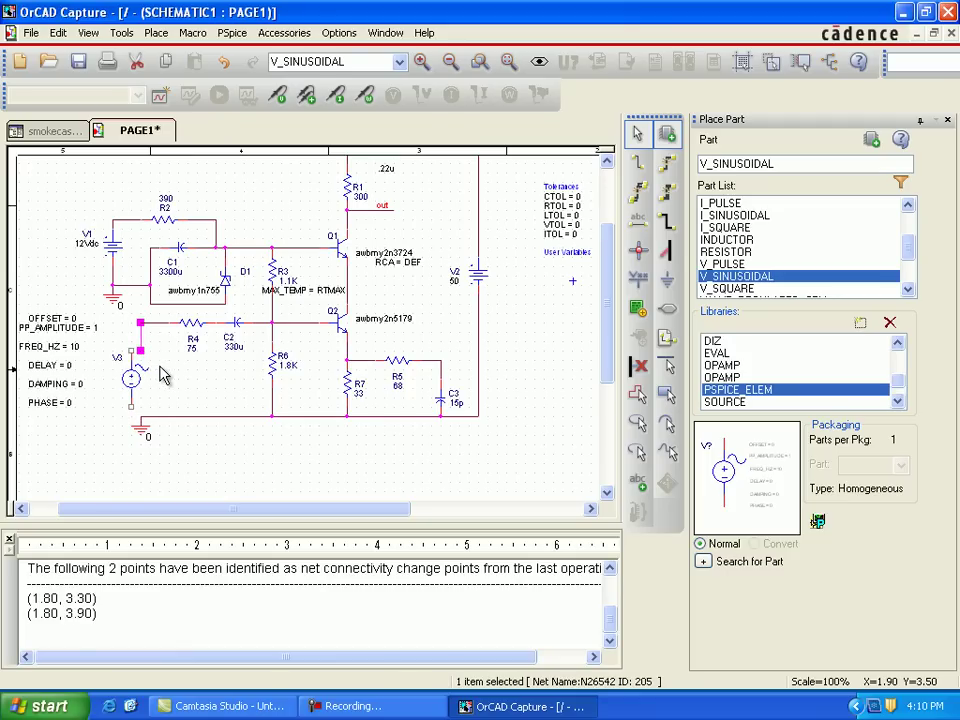
key("Delete")
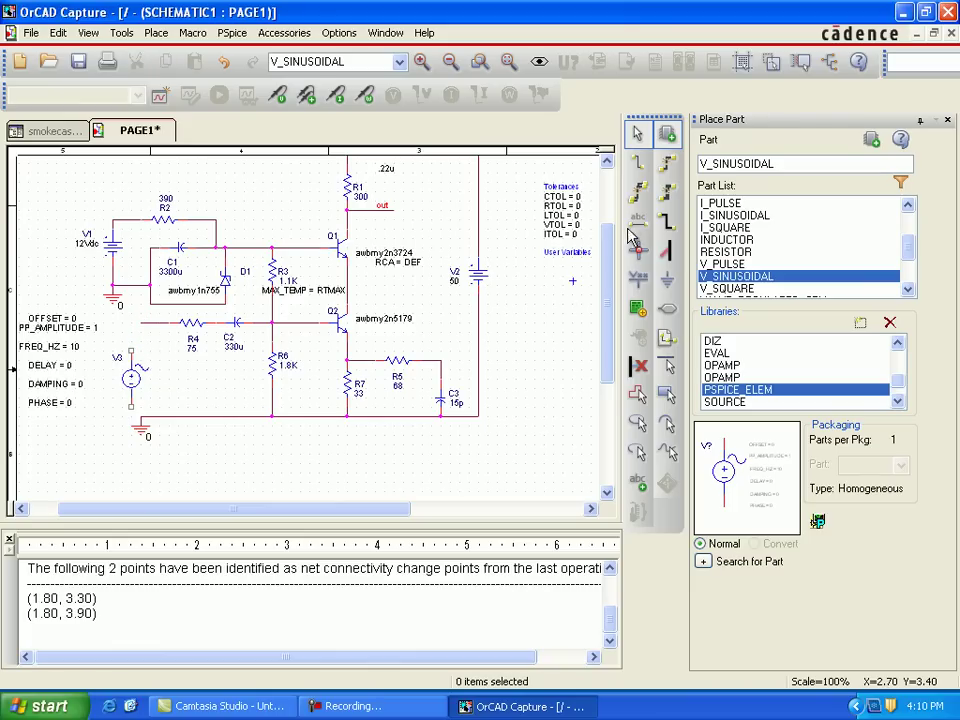
- Wire source V3's upper terminal to R4's open input wire and its lower terminal to the ground wire
left_click(638, 162)
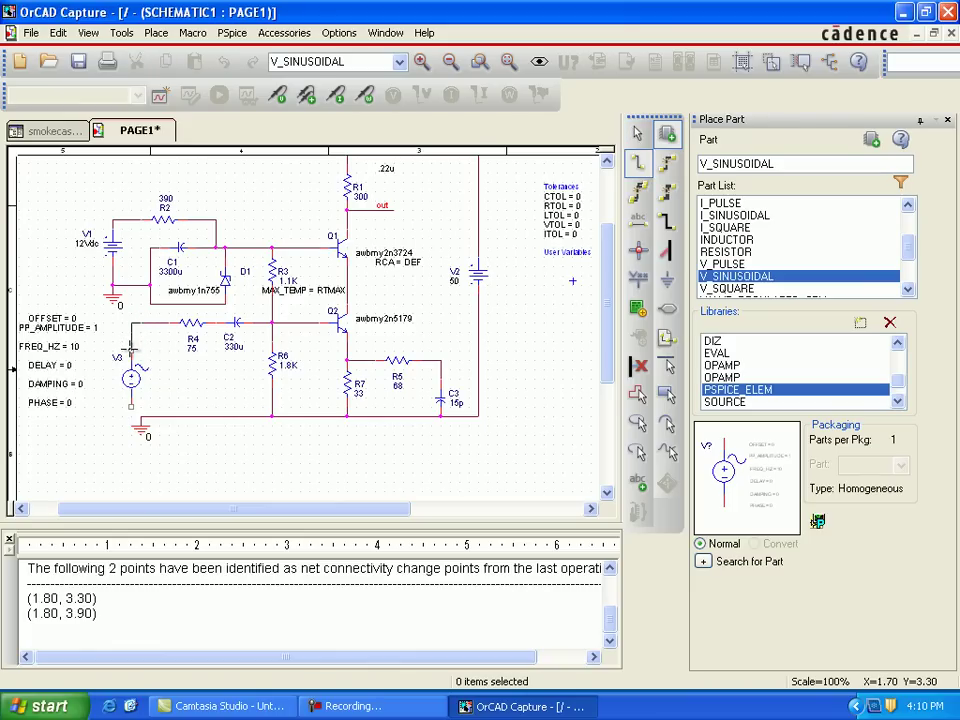
left_click(131, 349)
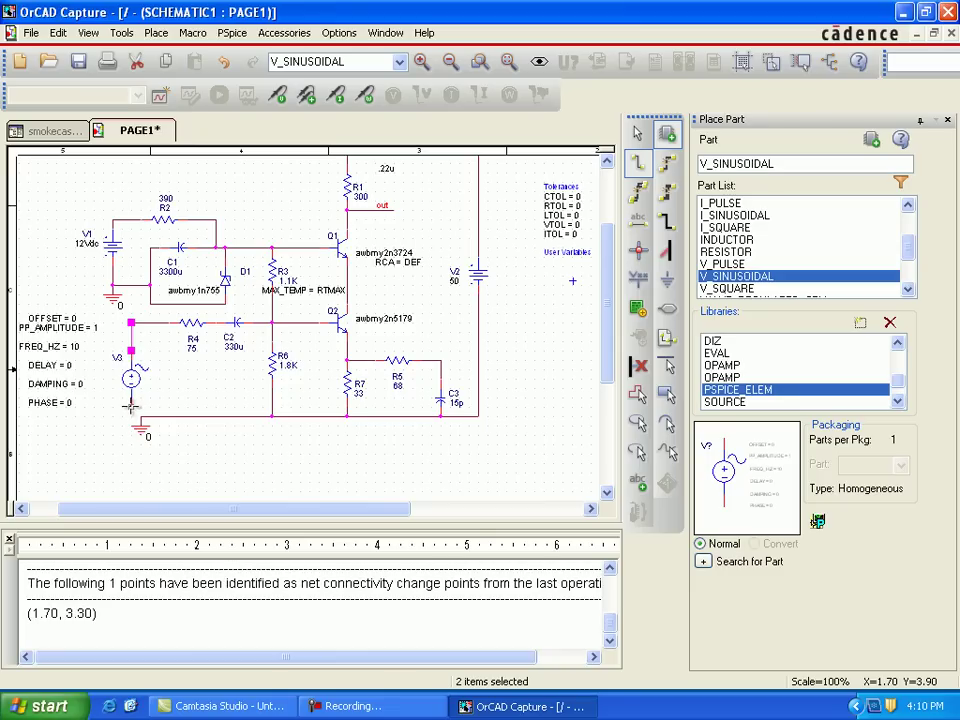
left_click(140, 414)
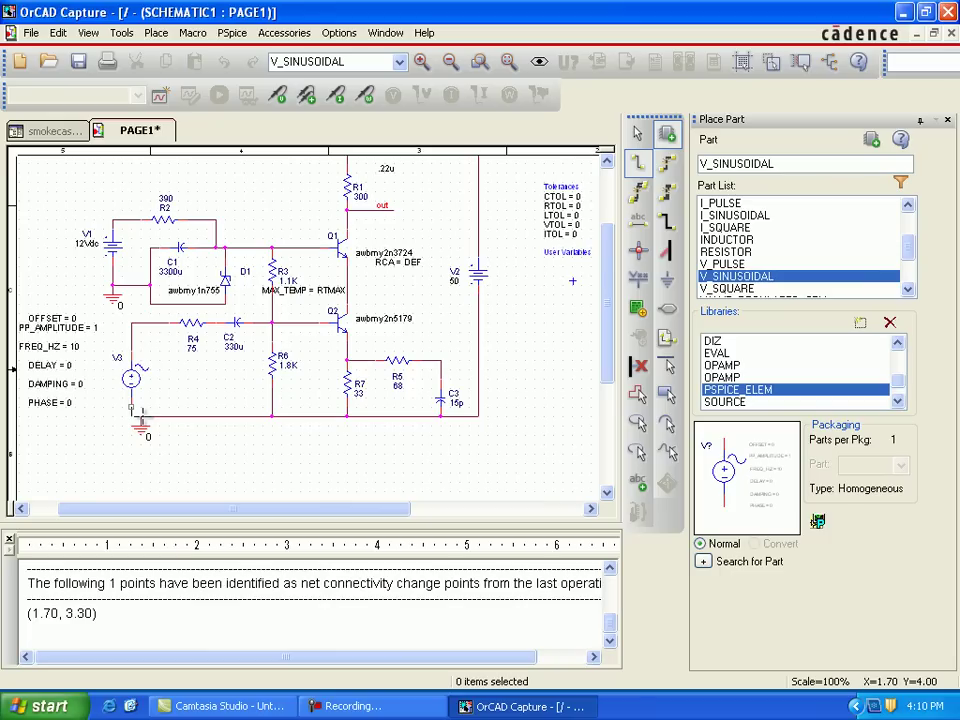
left_click(141, 416)
key("Escape")
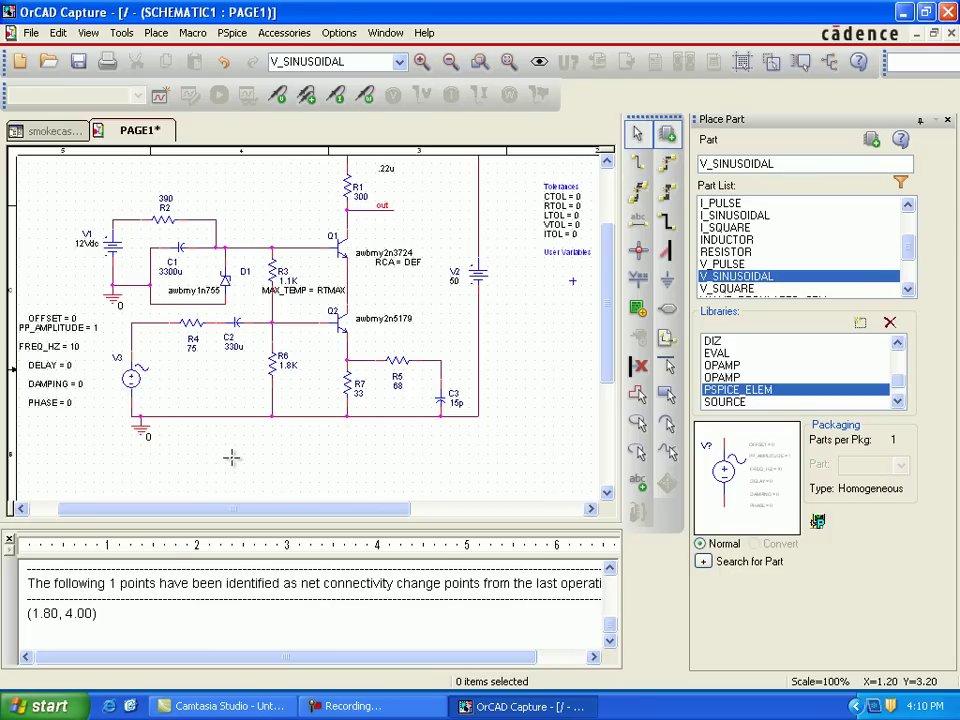
- Rename the sinusoidal source V3 as VIN and set its PP_AMPLITUDE to 3V
left_click(118, 358)
key("ctrl+e")
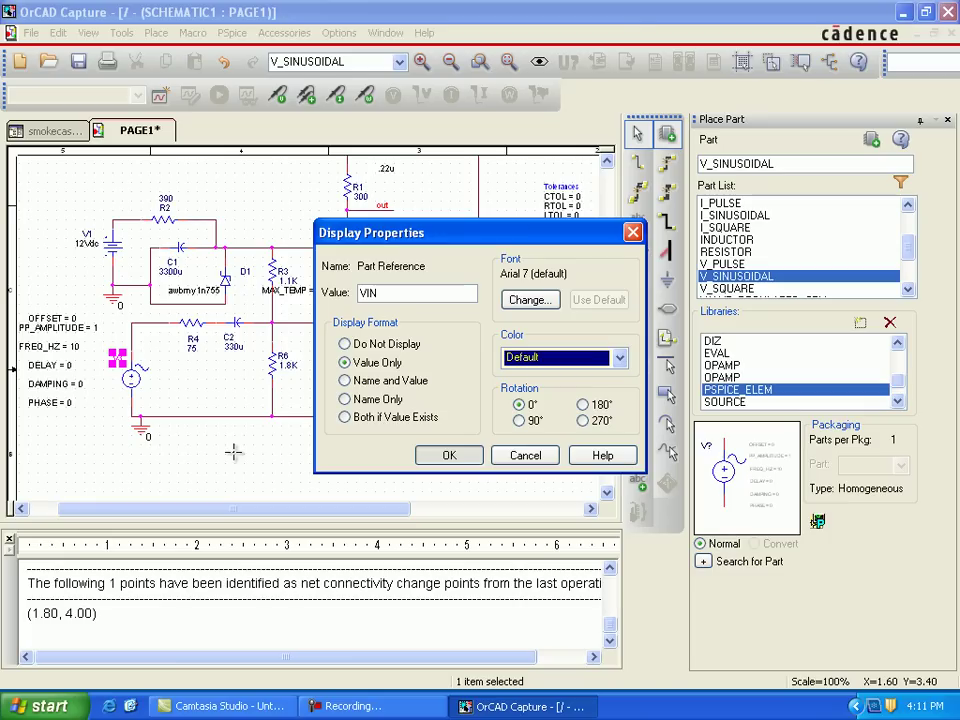
key("Return")
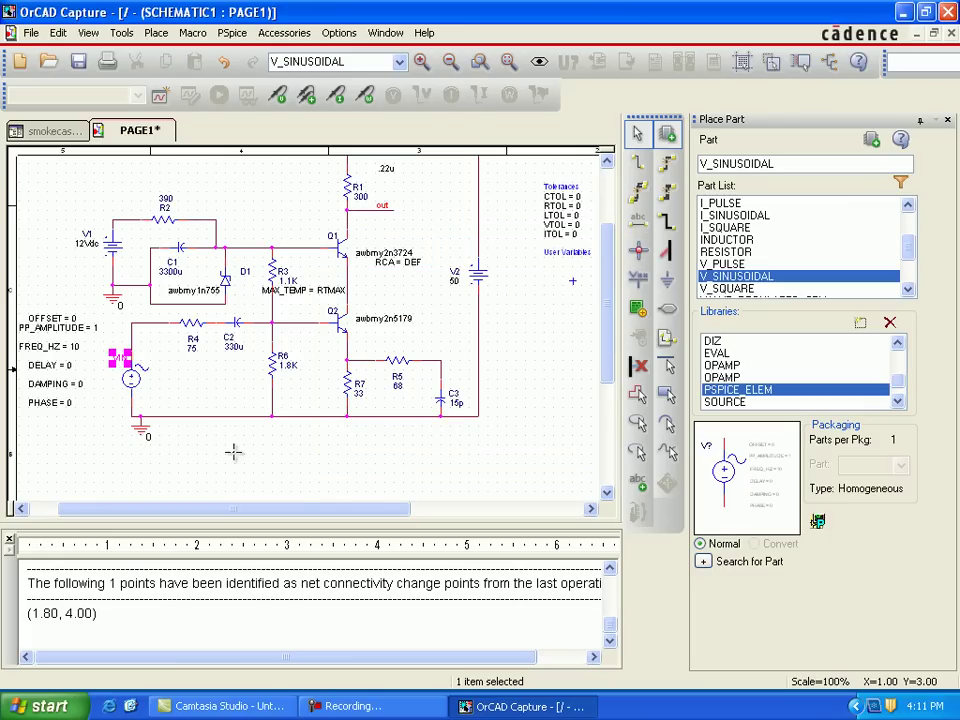
double_click(60, 328)
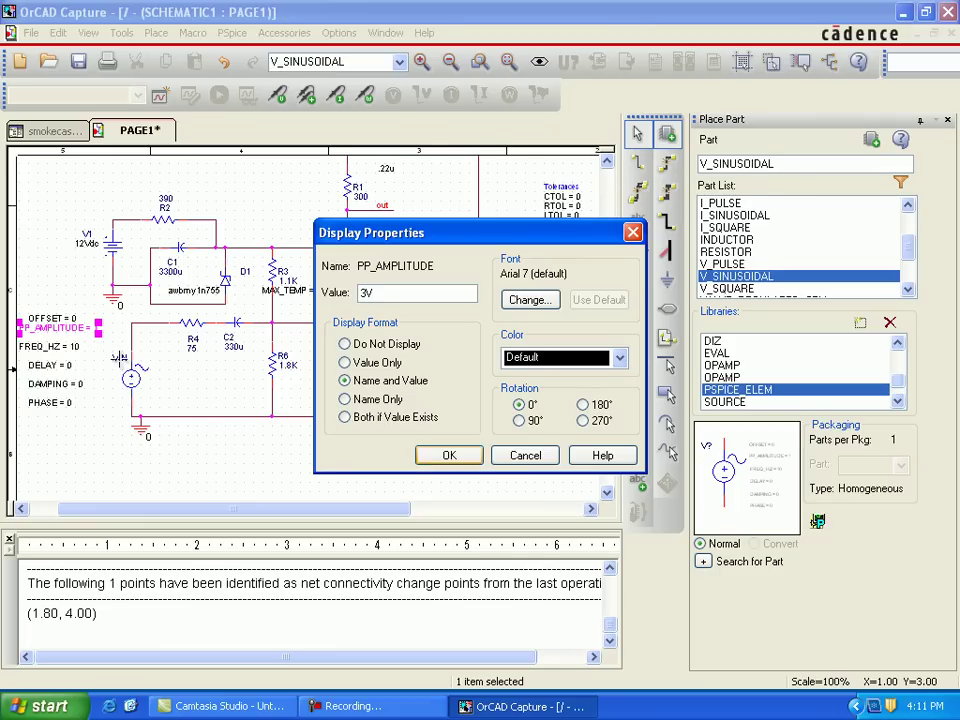
key("Return")
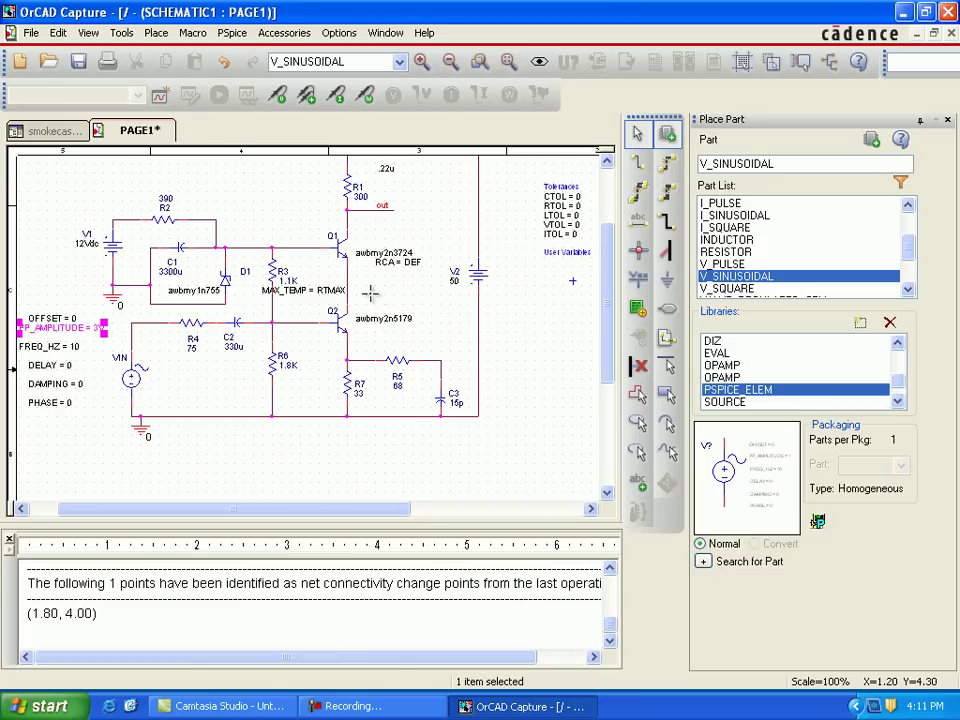
- Set the FREQ_HZ of source VIN to 1k and save the schematic
double_click(49, 346)
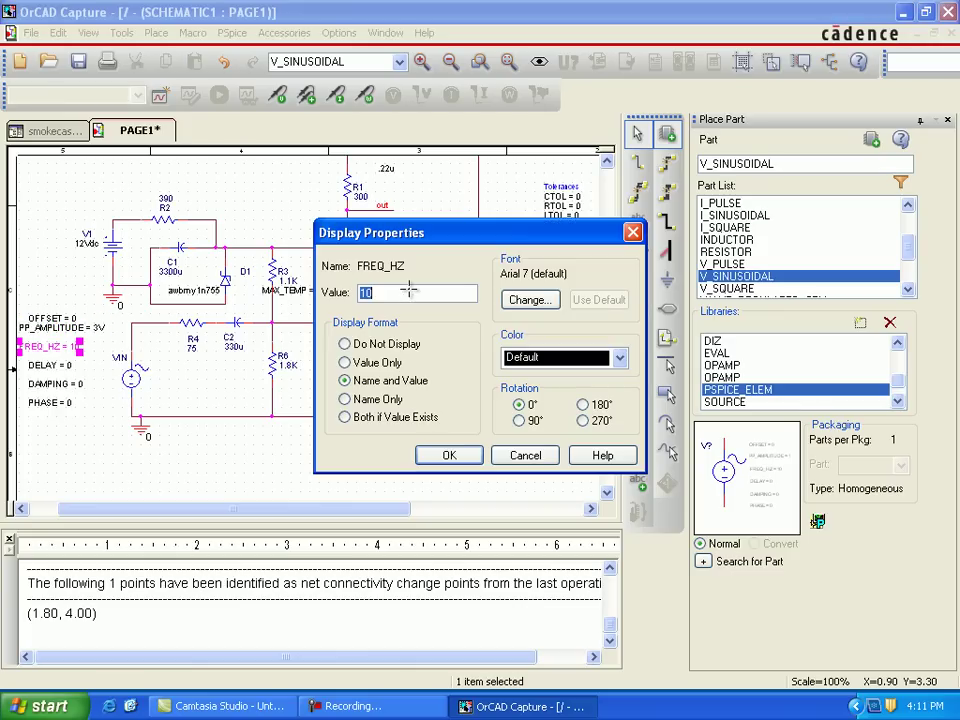
key("BackSpace")
type("k")
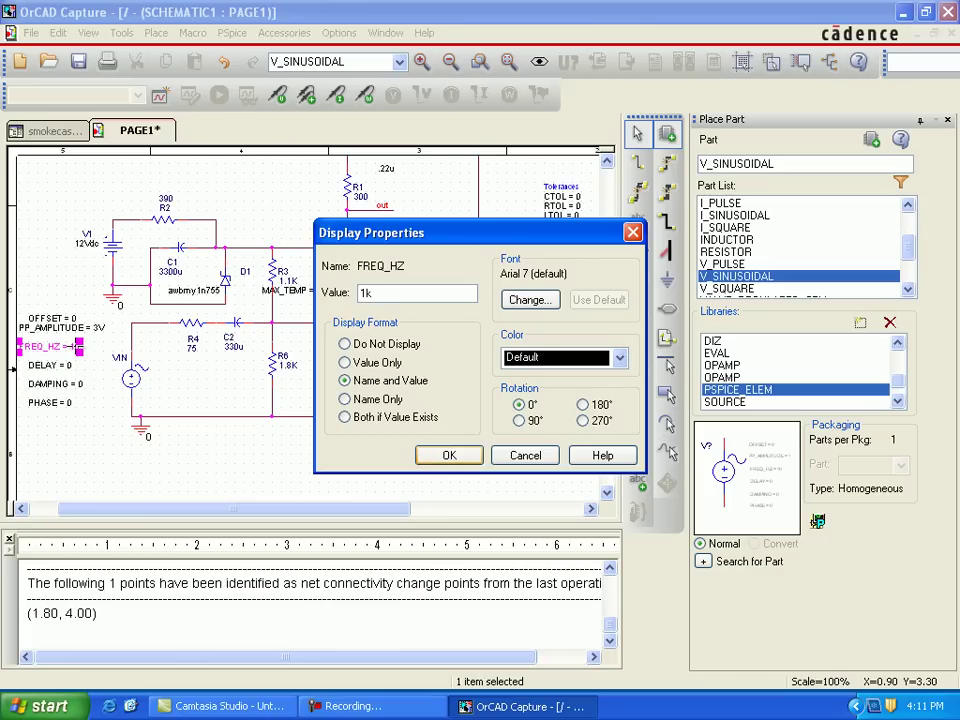
key("Return")
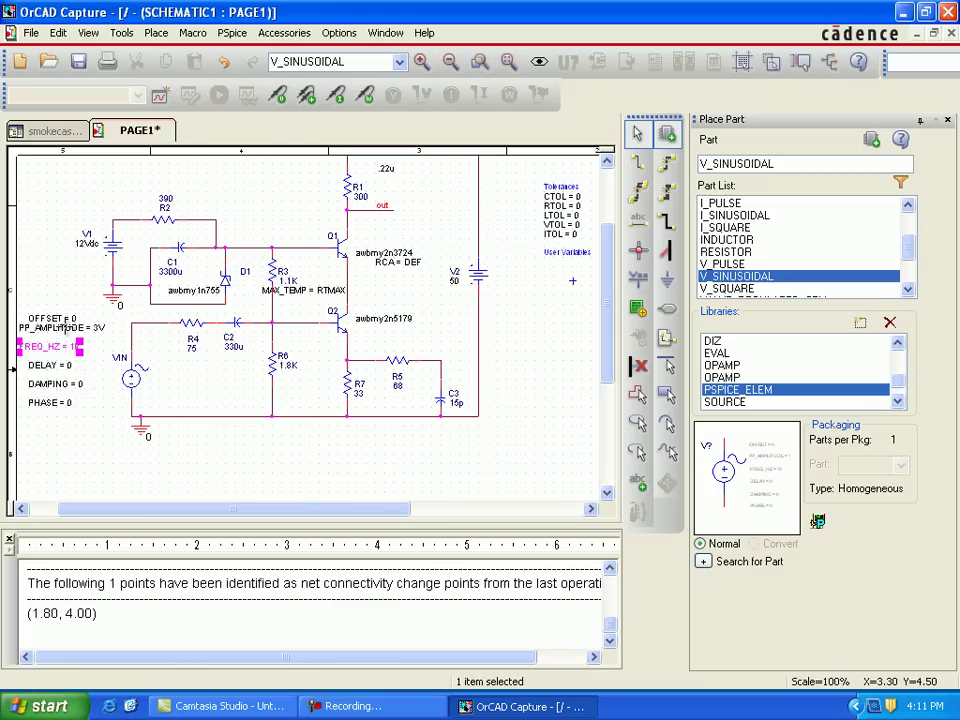
key("Escape")
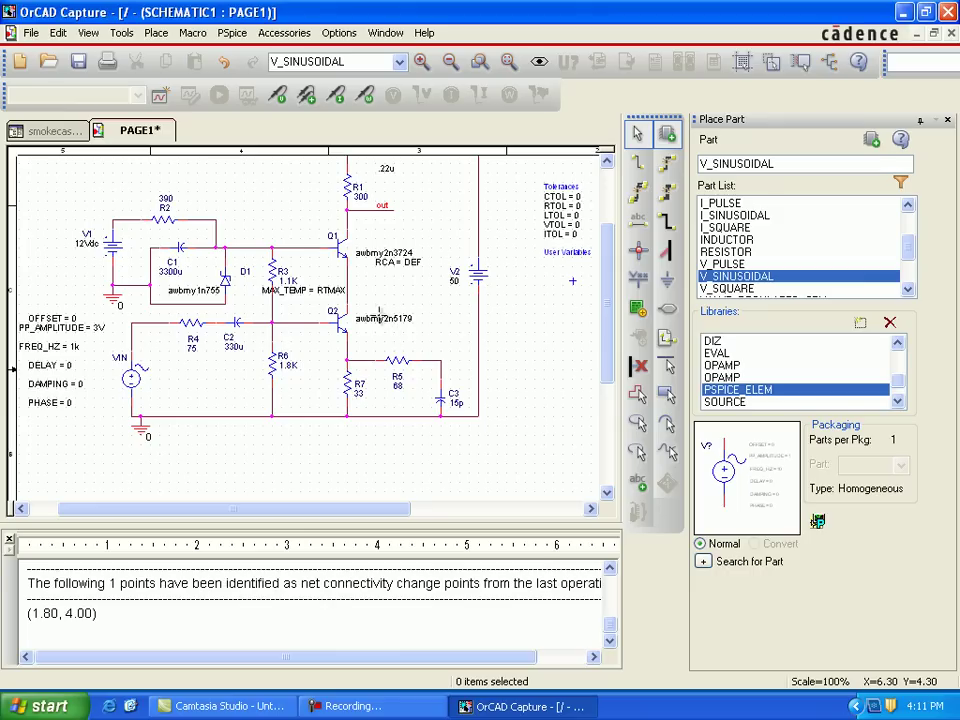
key("Escape")
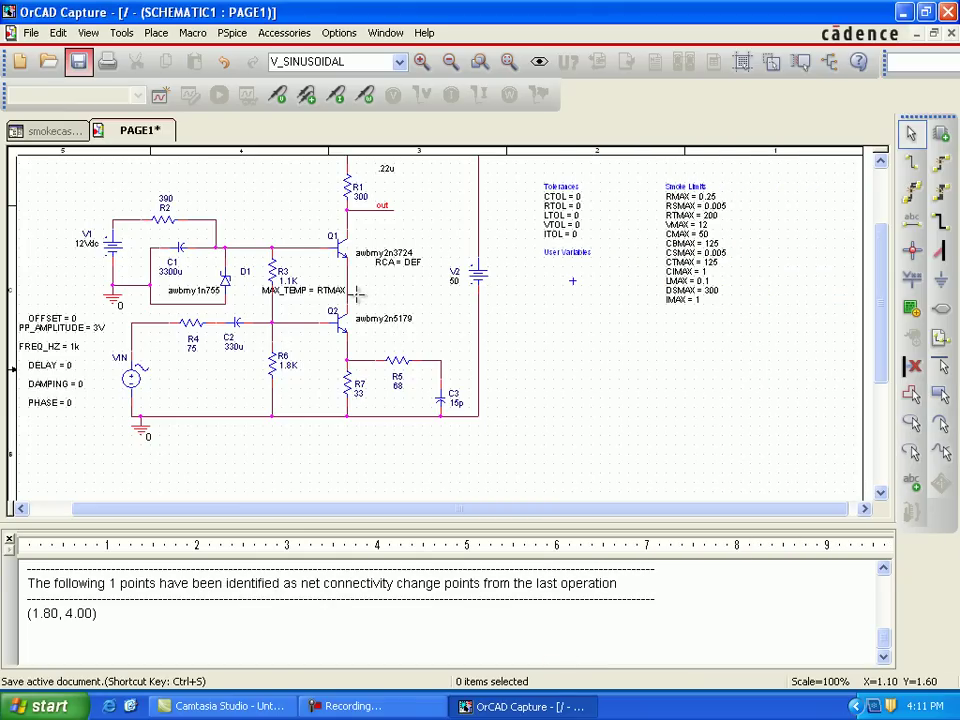
left_click(78, 61)
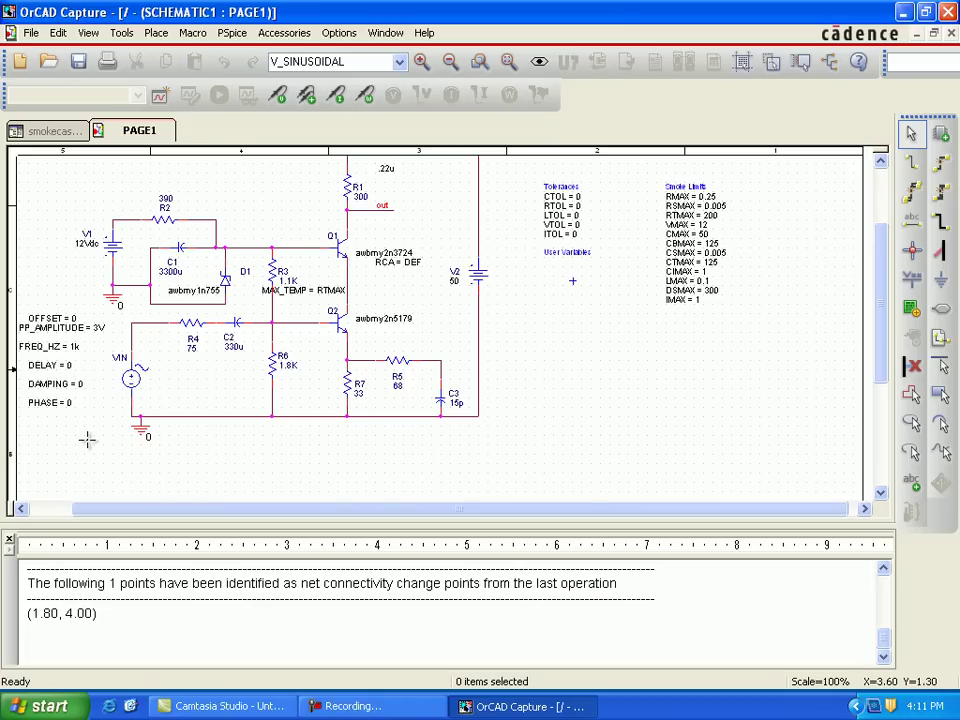
- Create a new simulation profile named aalab5_2 without inheritance, using the PSpice A/D suite
key("alt+s")
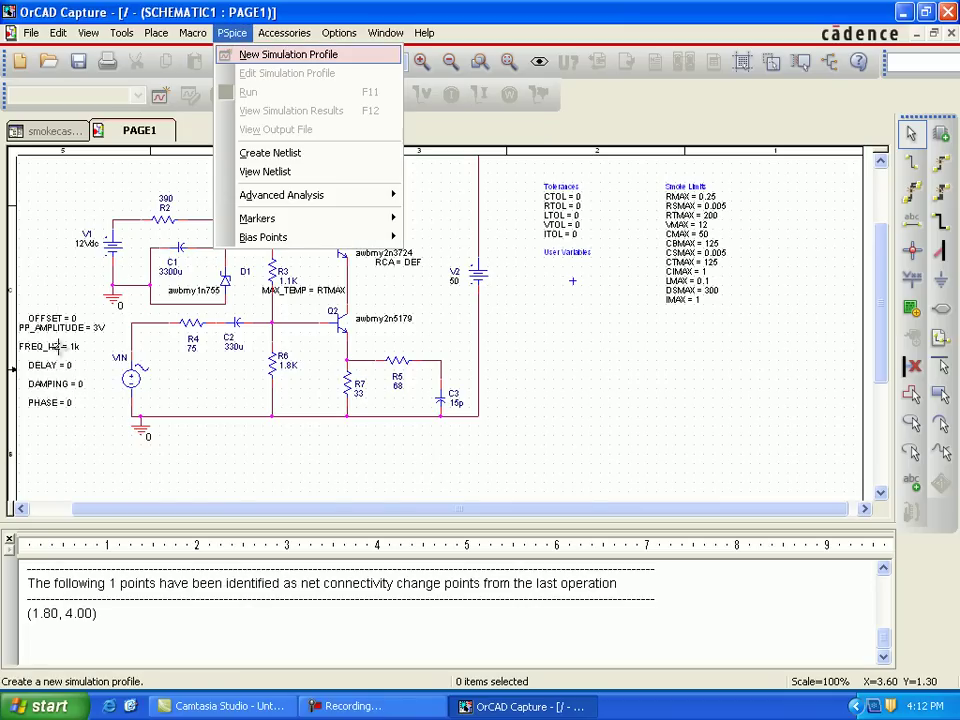
key("Return")
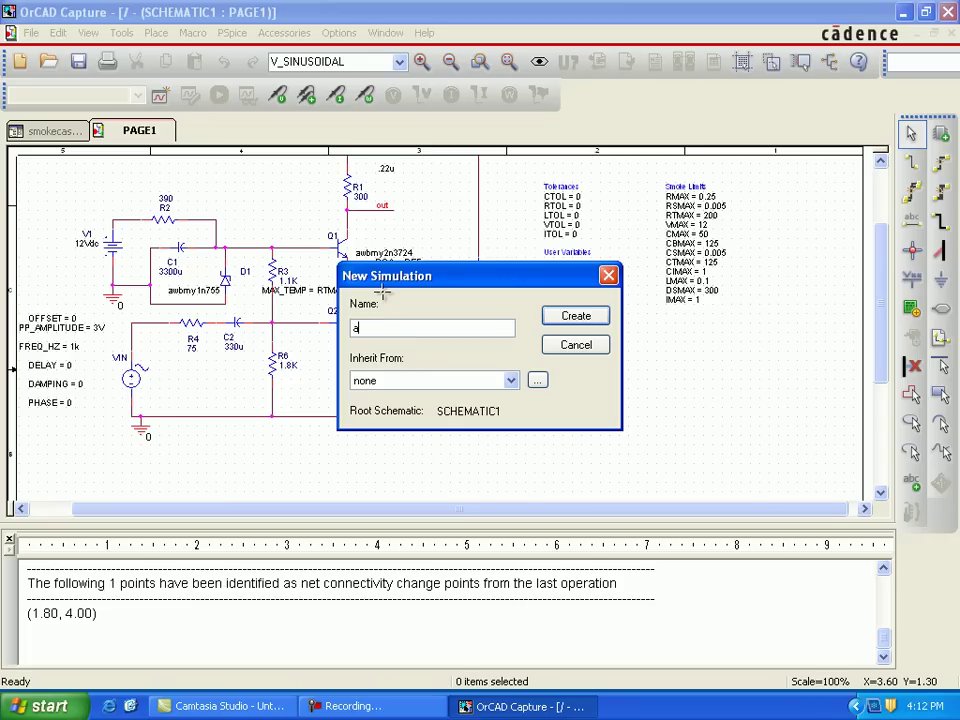
type("aalab5_2")
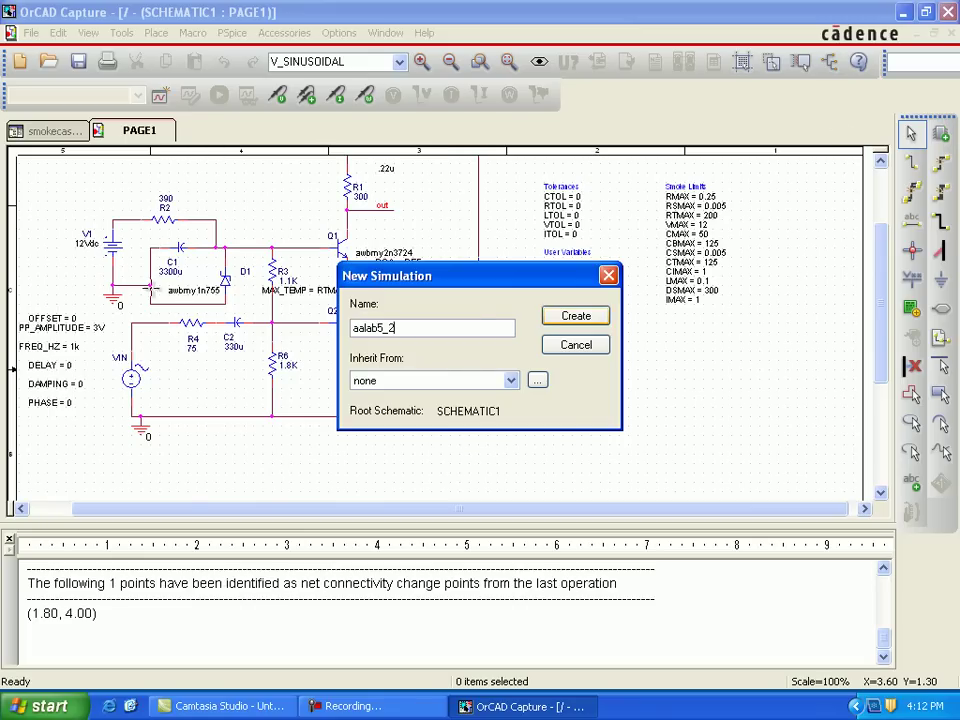
key("Return")
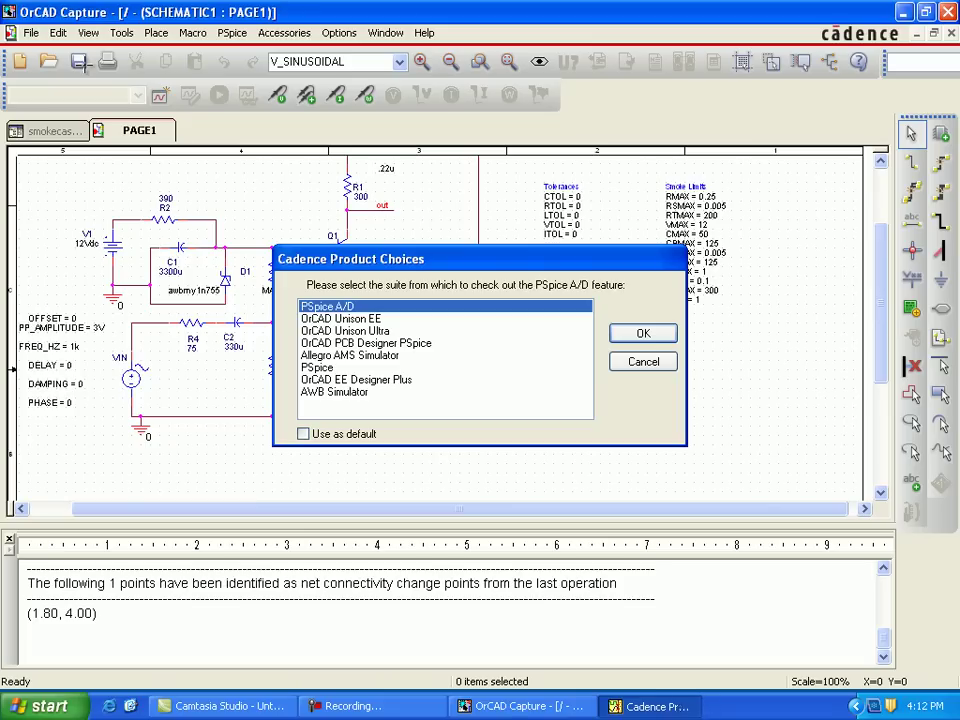
key("Return")
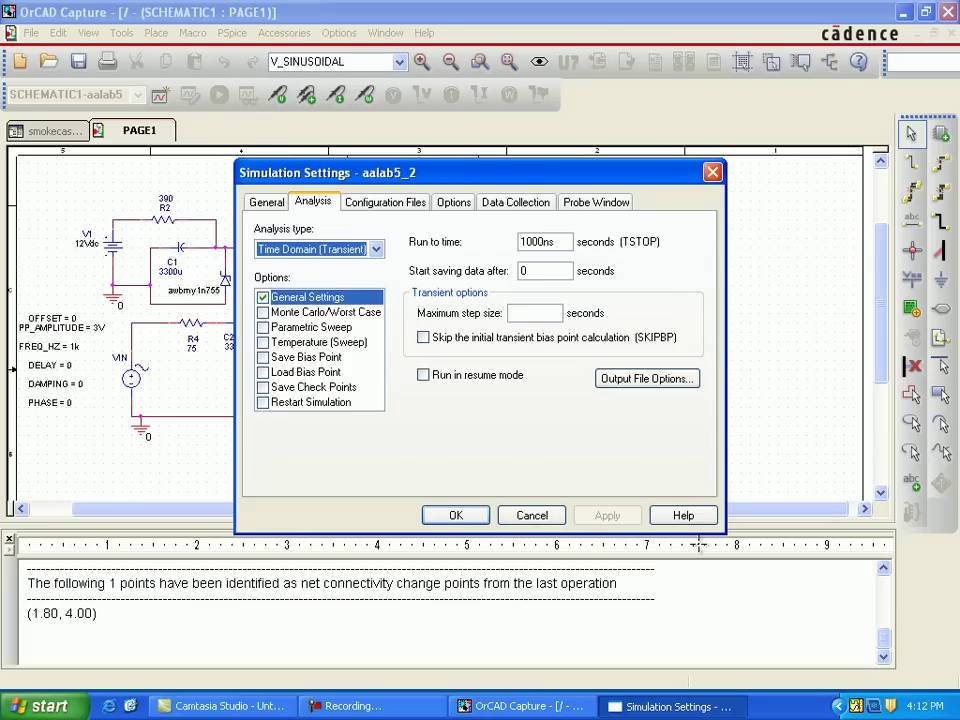
- Set the transient analysis run time to 2ms and run the simulation, accepting the loss of the undo history
key("Tab")
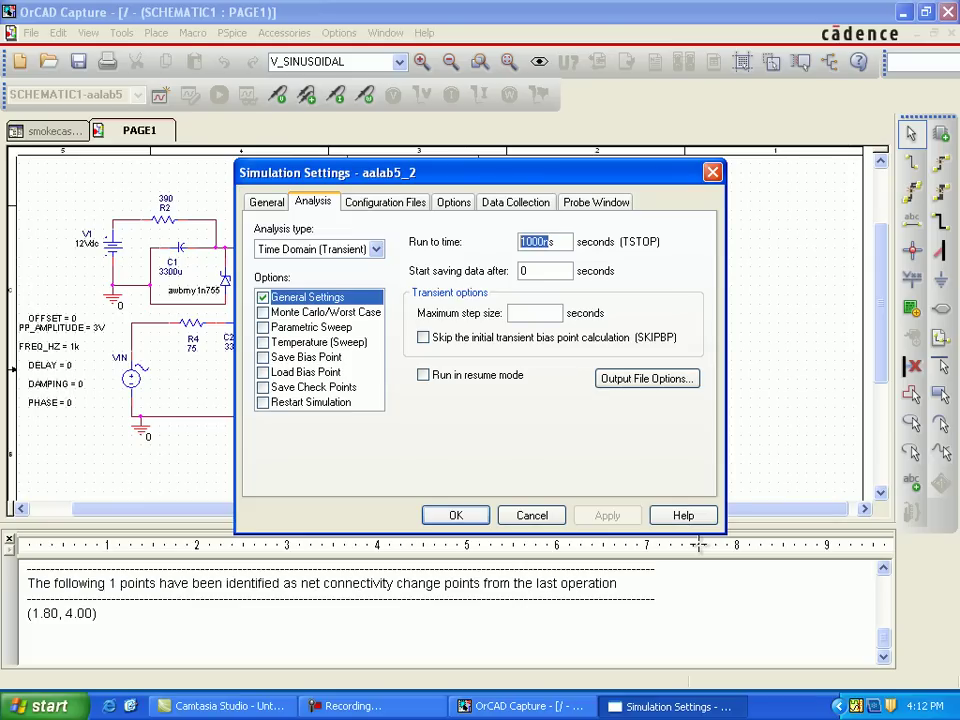
type("2ms")
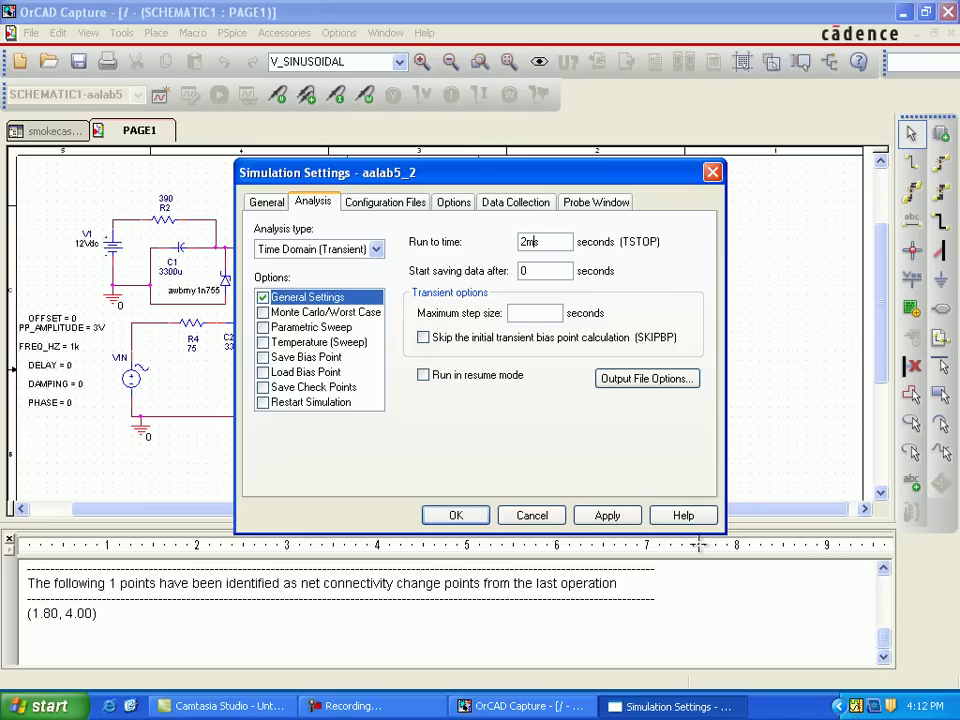
key("Return")
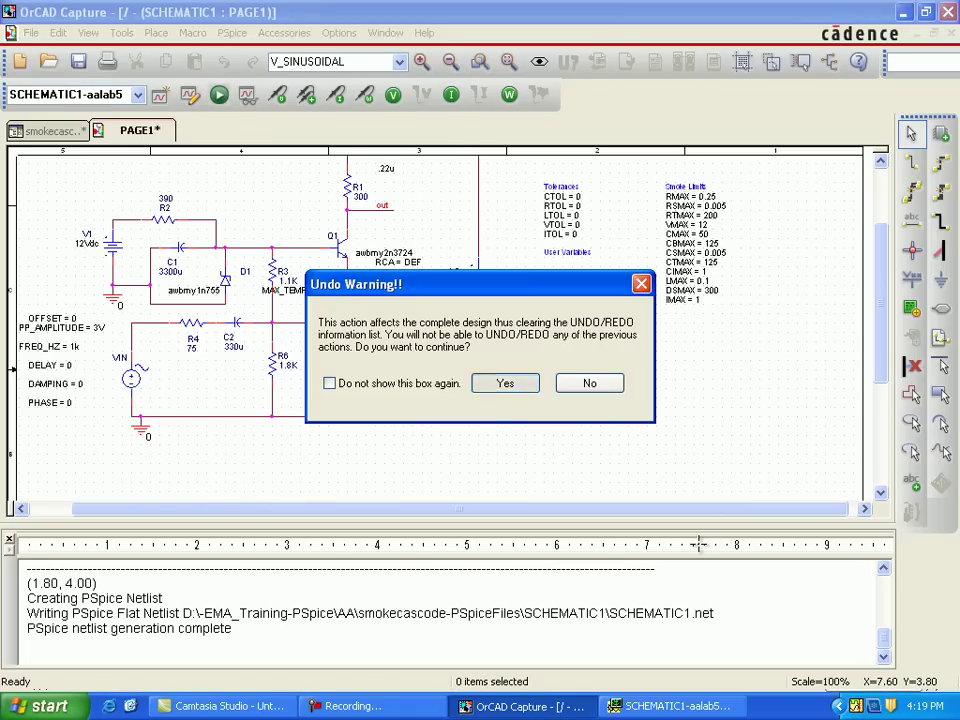
key("Return")
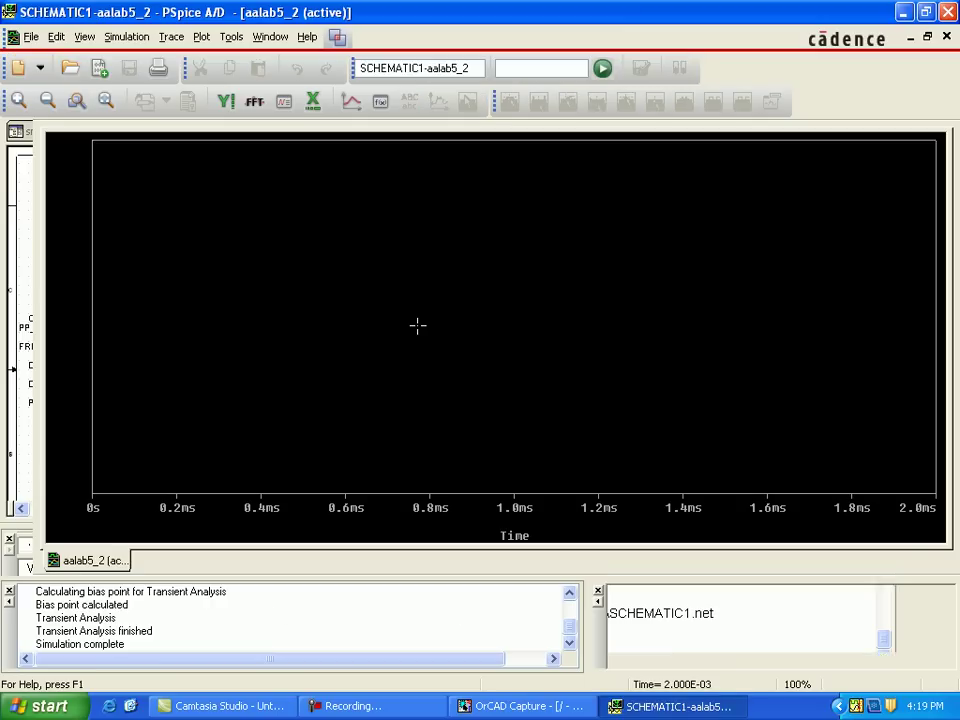
- Add the source current I(VIN:PVS) as a trace to the empty transient plot
key("Insert")
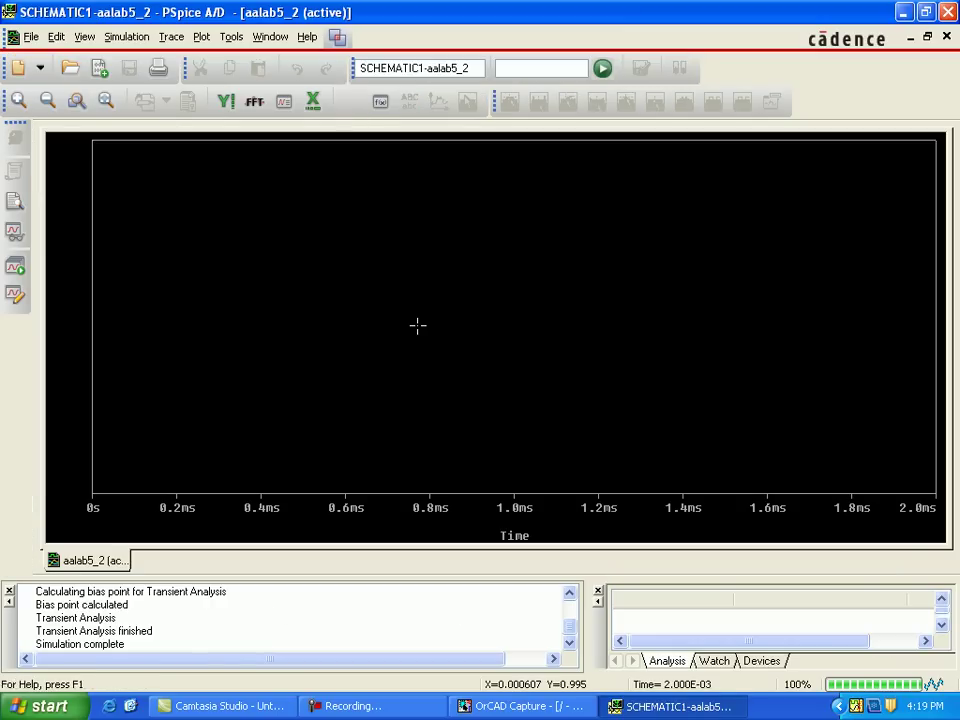
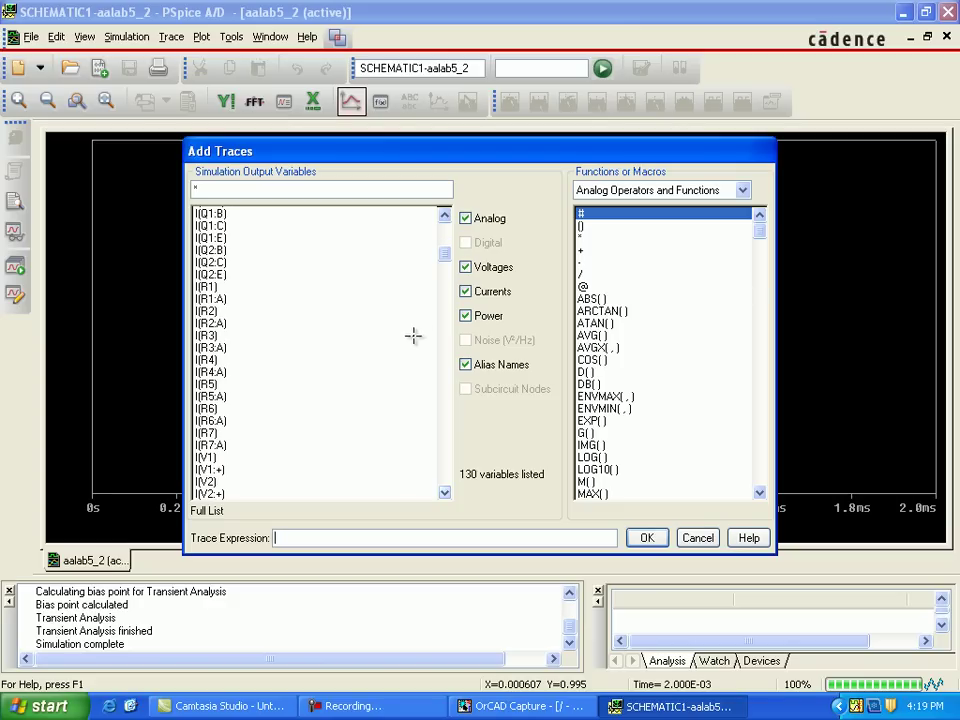
scroll(530, 320, "down", 1)
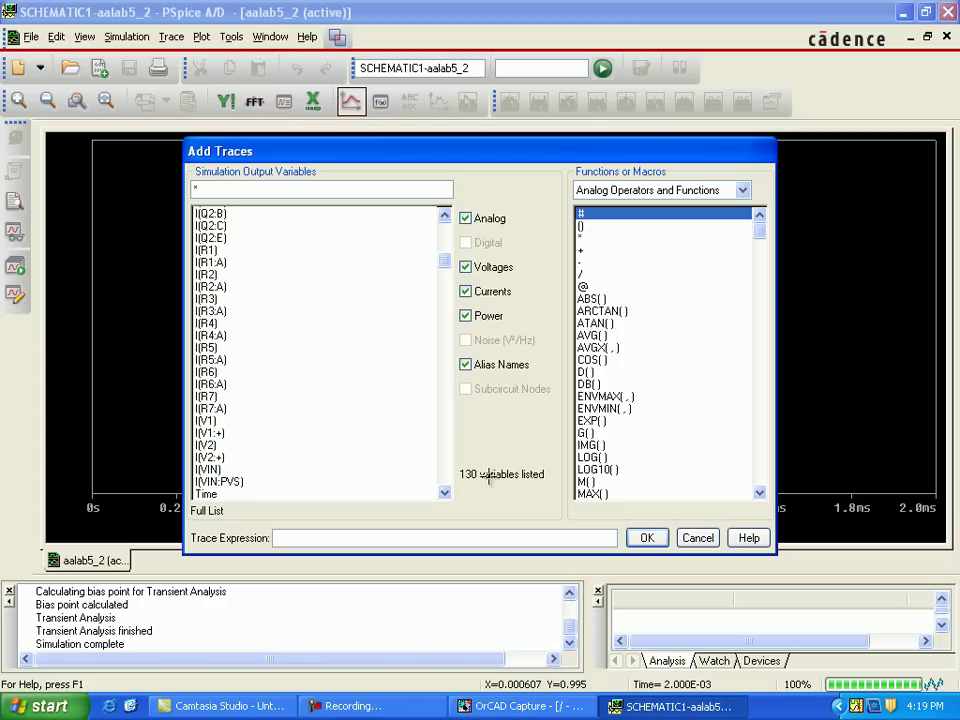
left_click(219, 481)
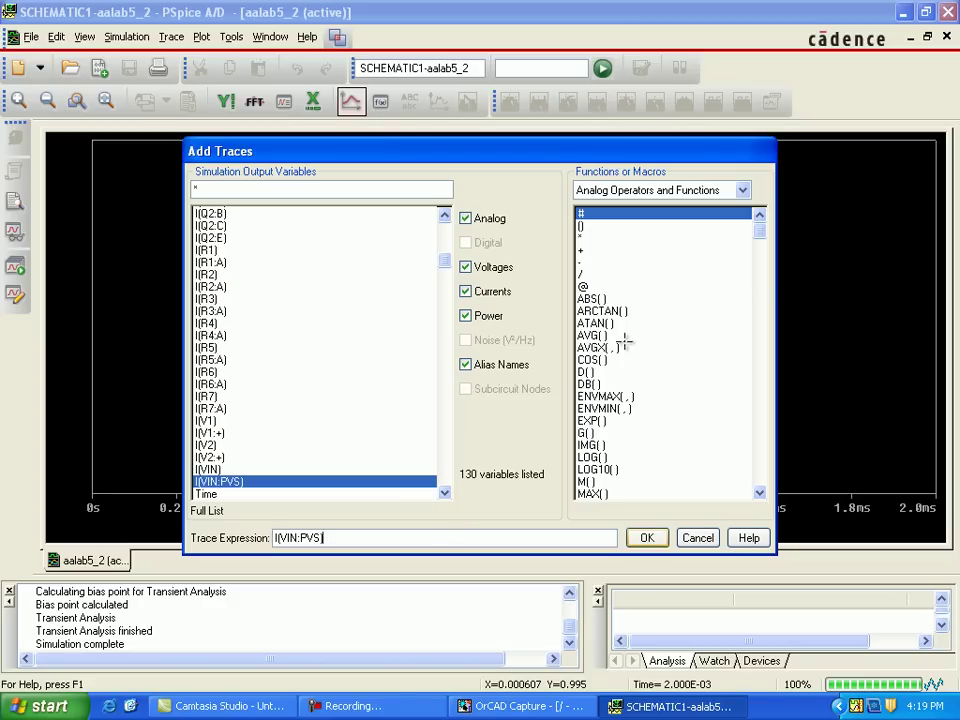
key("Return")
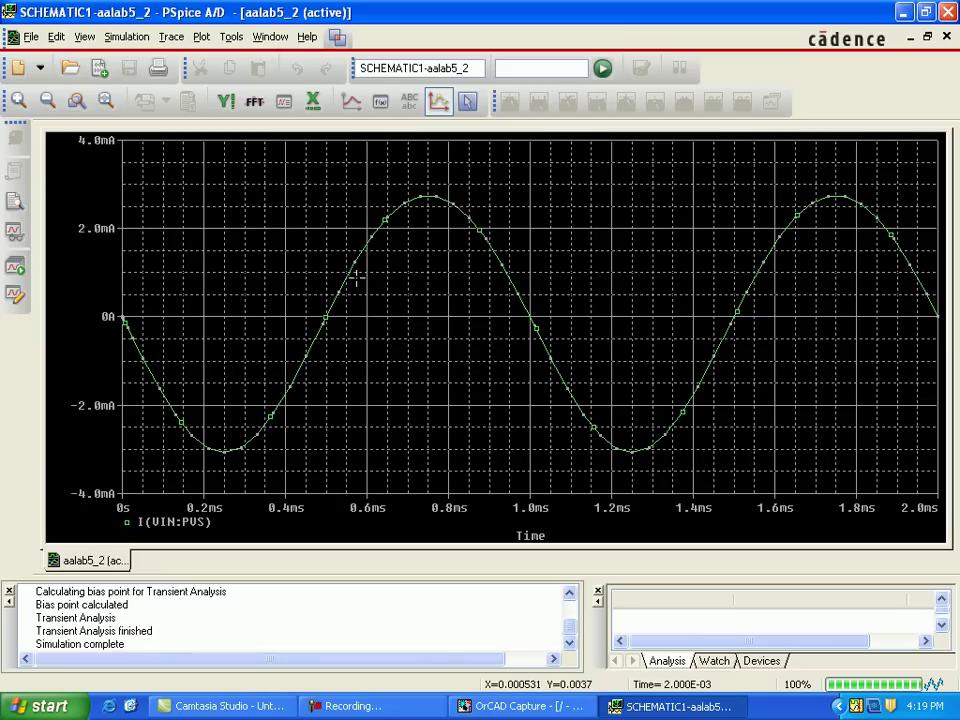
- Add a second plot to the waveform window and trace transistor Q1's power, W(Q1), in it
key("alt+p")
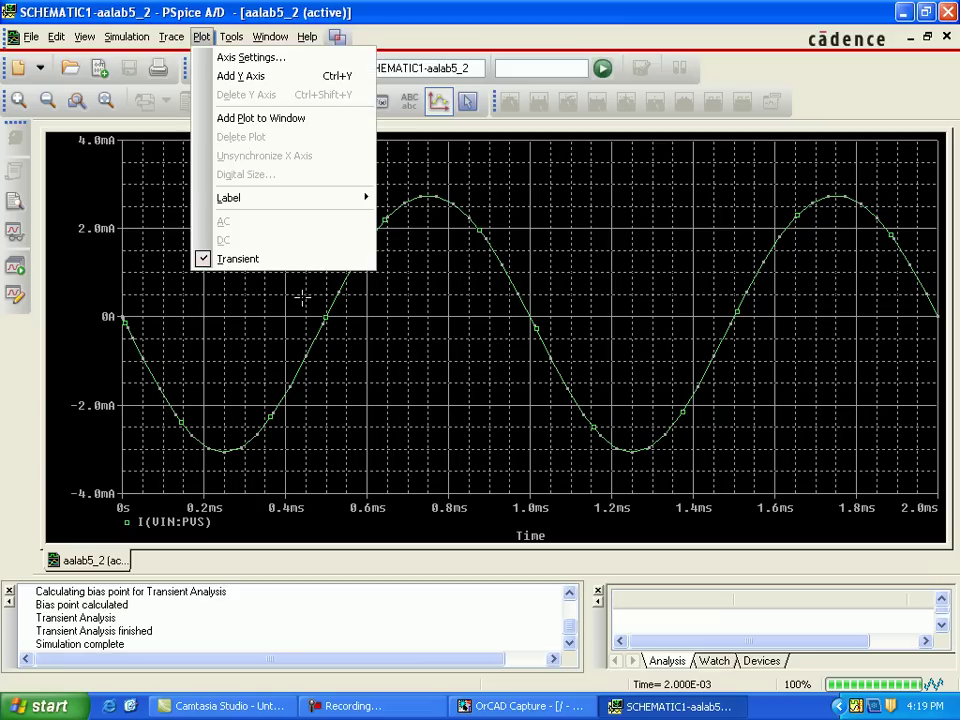
key("Down")
key("Down")
key("Down")
key("Return")
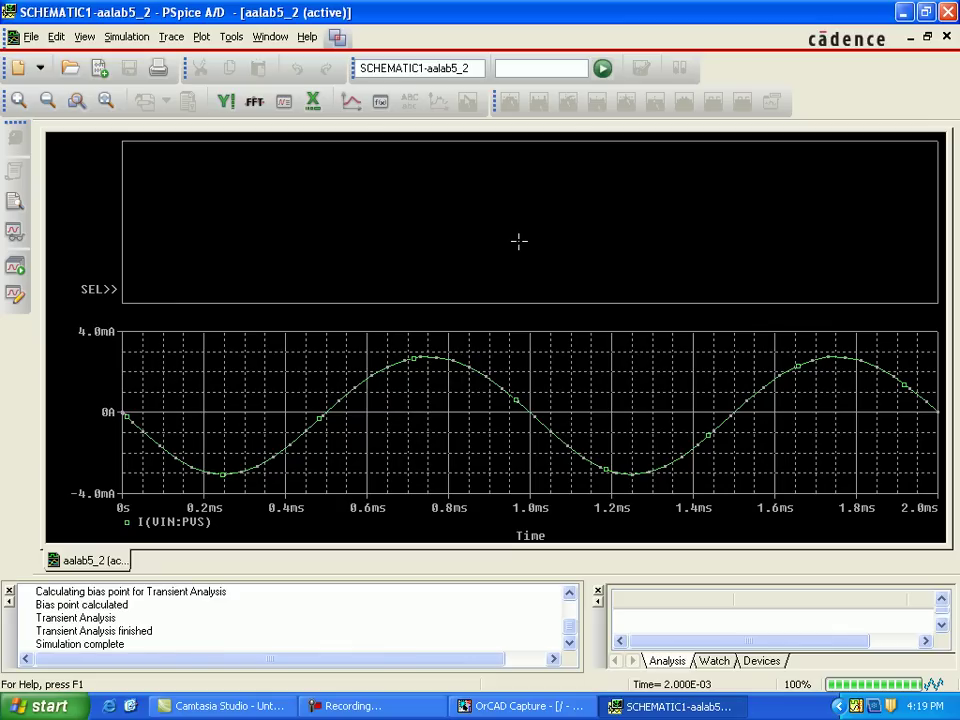
key("Insert")
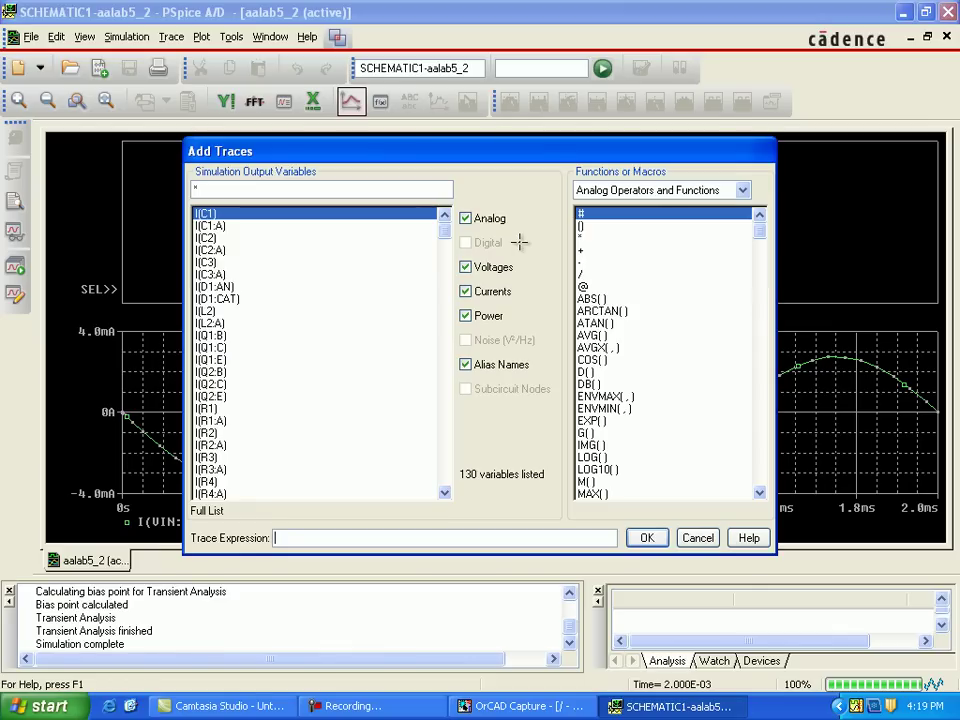
scroll(452, 512, "down", 20)
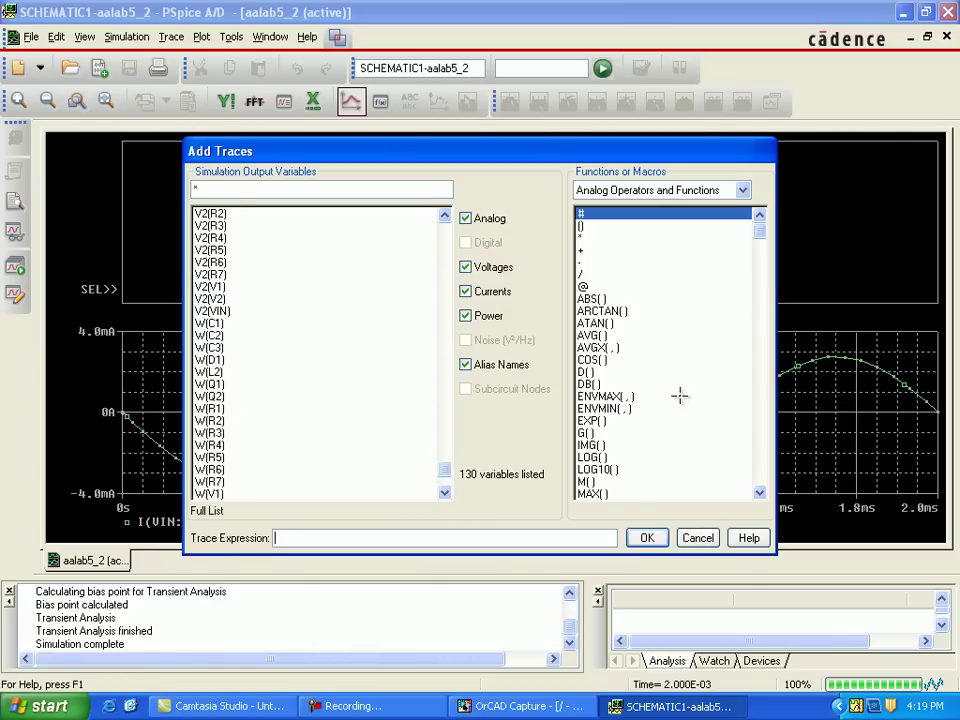
type("W(Q1")
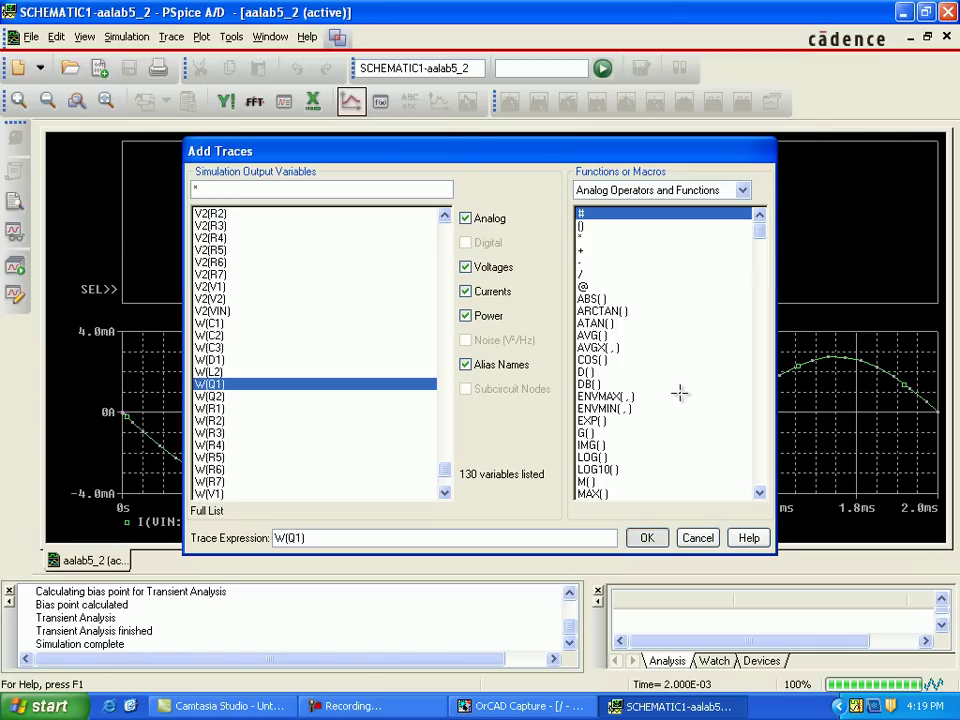
key("Return")
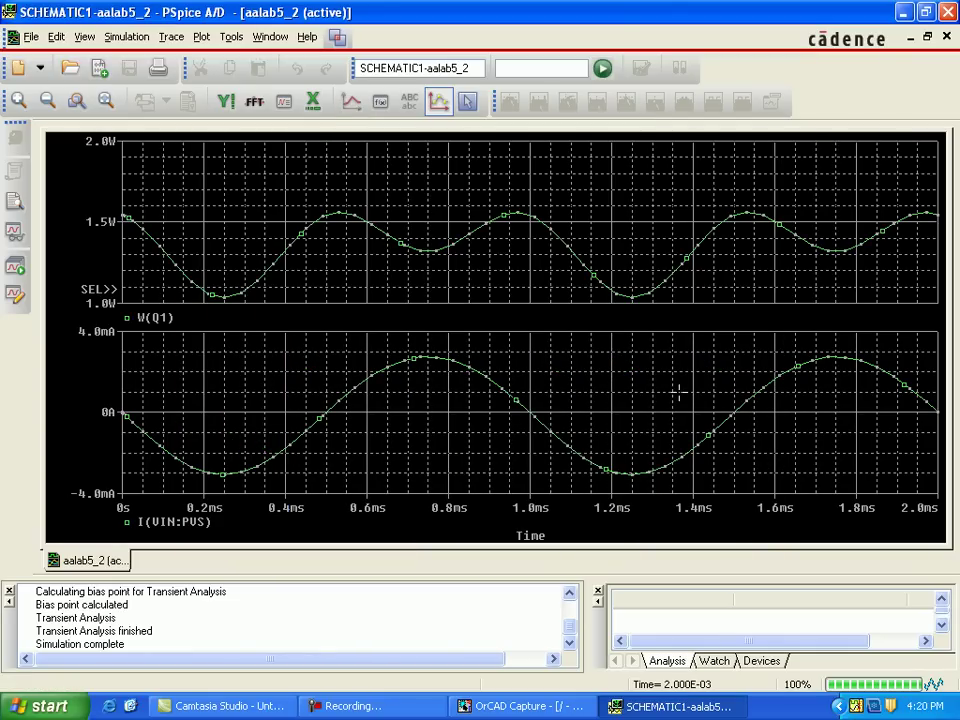
- Add a third plot to the waveform window and trace capacitor C3's power, W(C3), in it
key("alt+p")
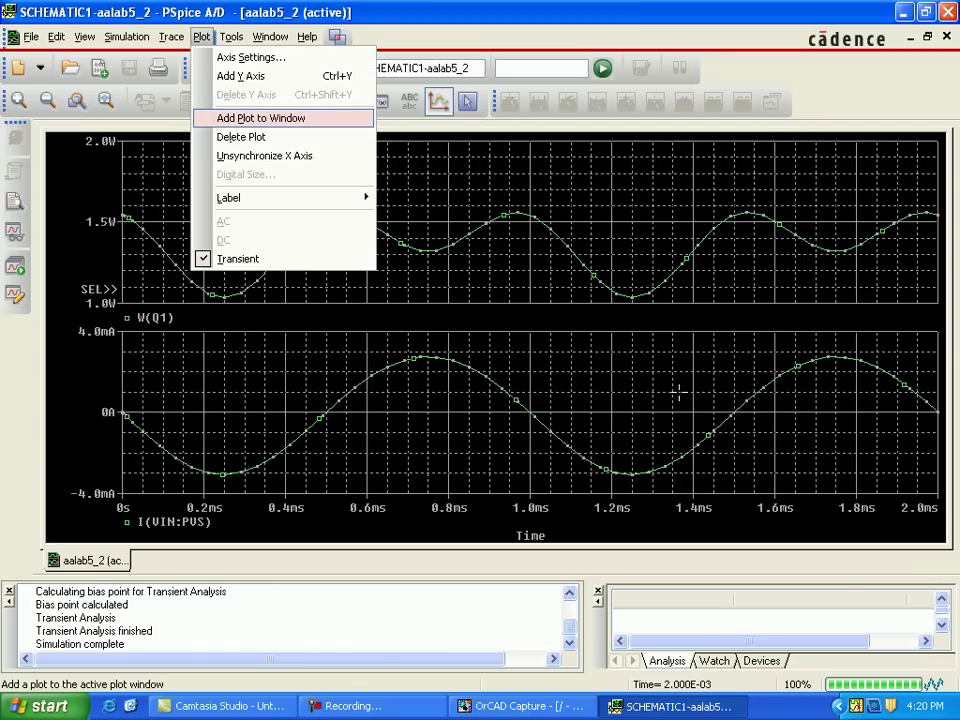
key("Return")
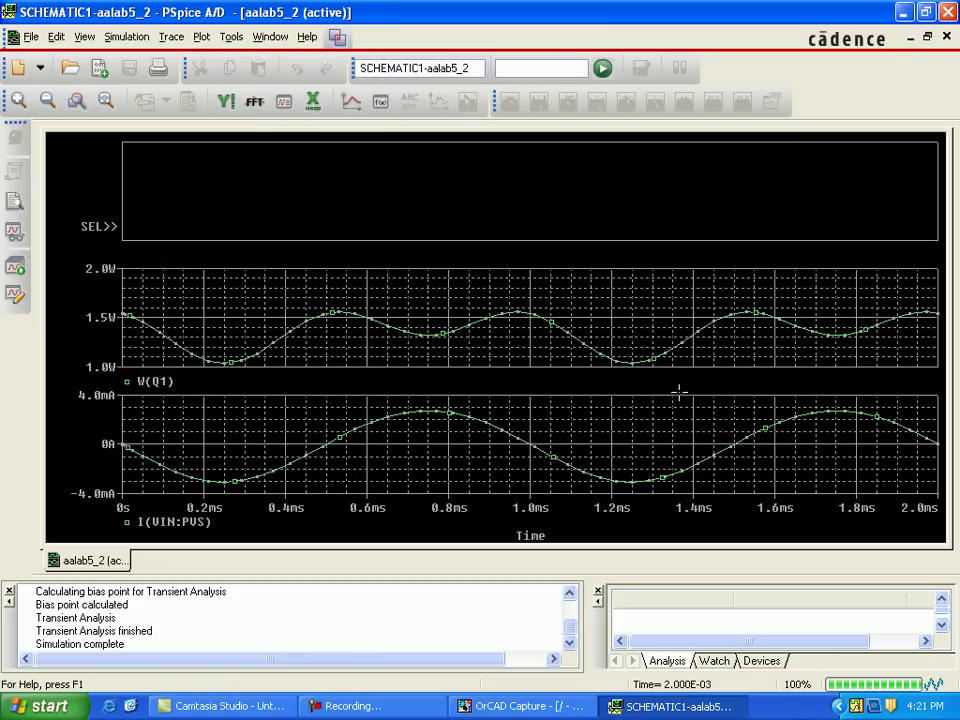
key("Insert")
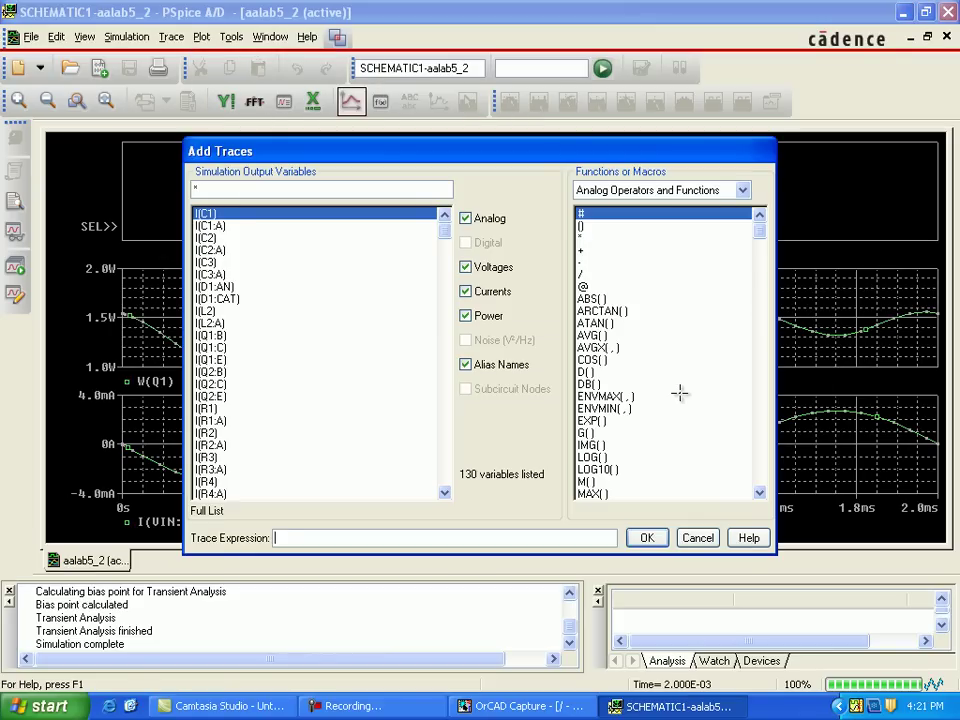
scroll(679, 393, "down", 20)
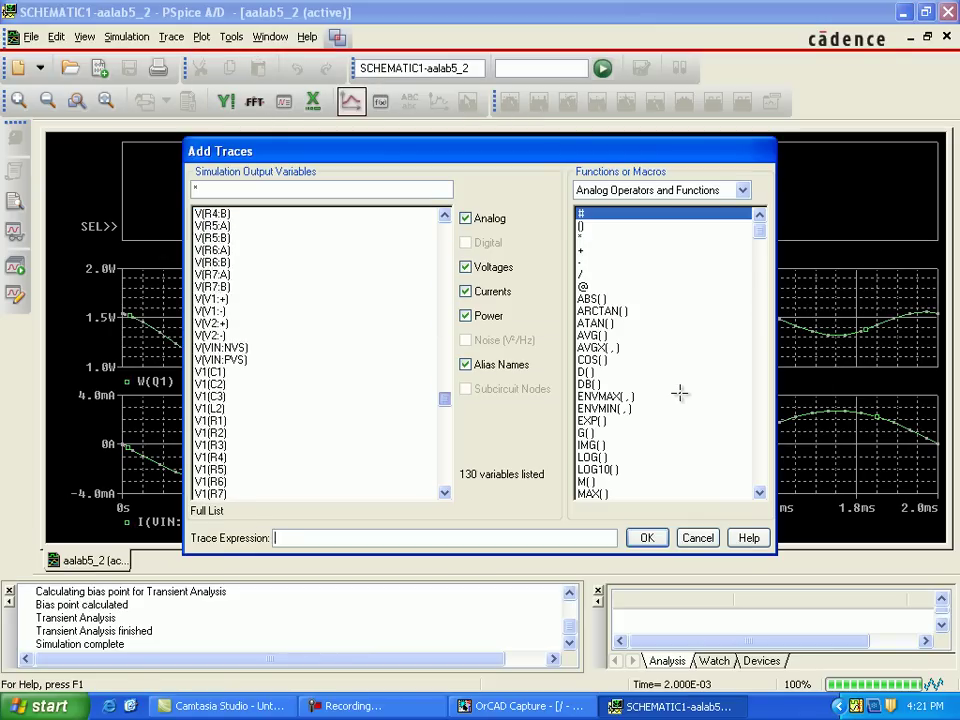
scroll(679, 393, "down", 1)
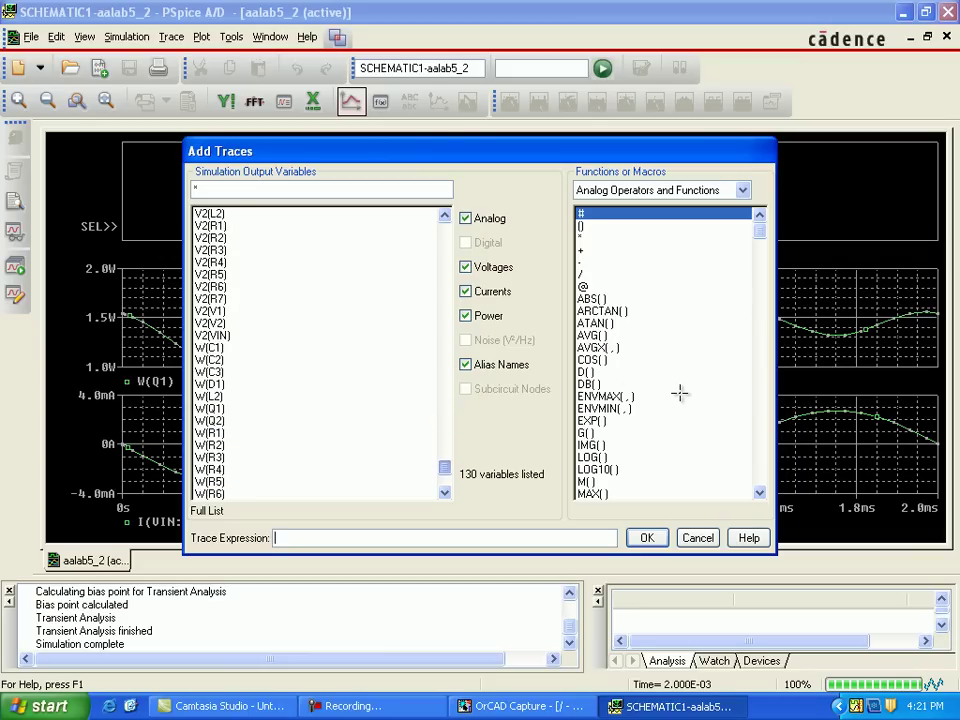
type("W(C3)")
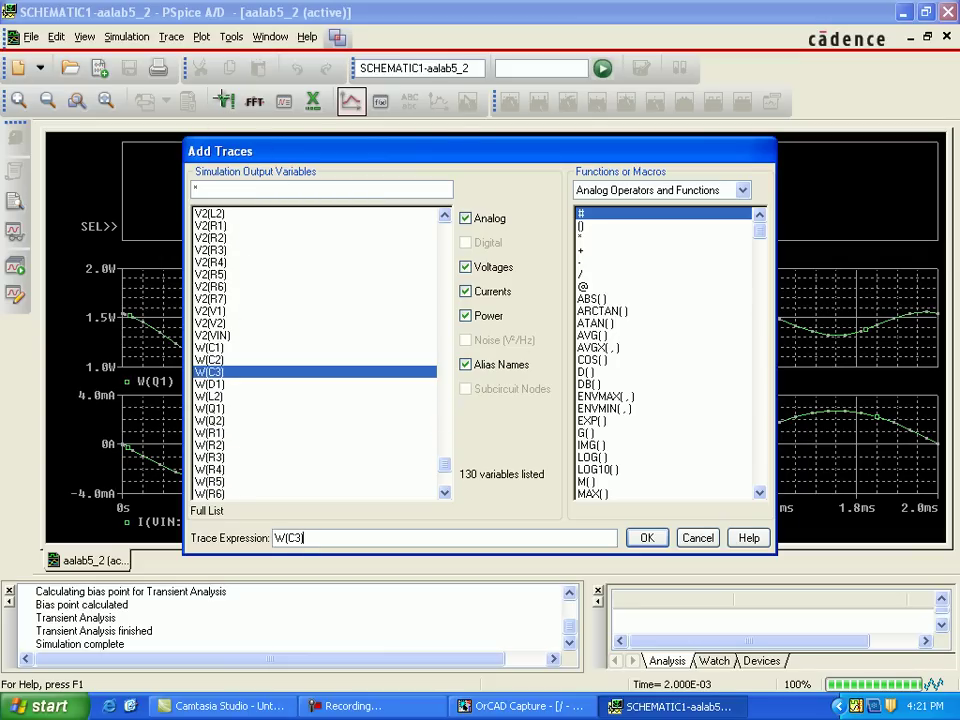
key("Return")
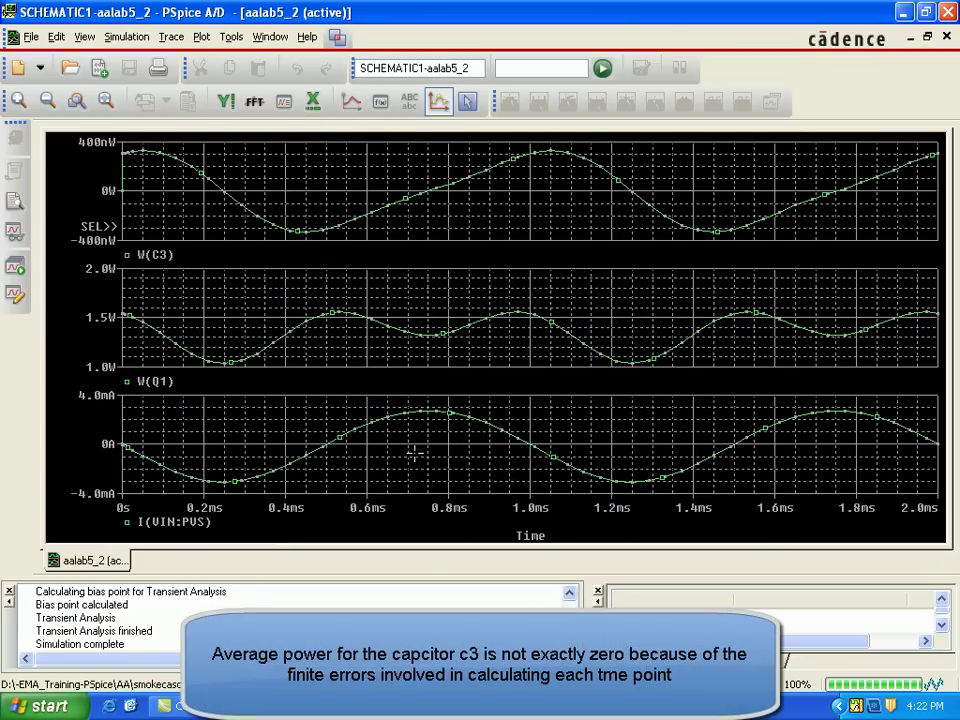
- Switch to OrCAD Capture and run the Smoke advanced analysis with the PSpice Advanced Analysis suite, accepting the loss of the undo history
key("alt+Tab")
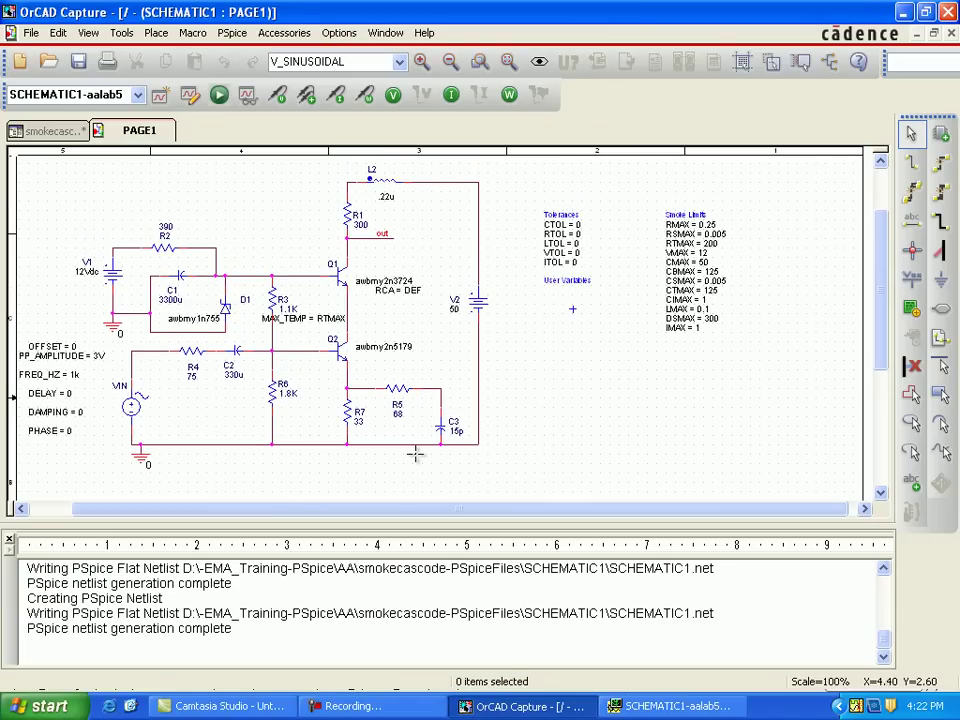
left_click(231, 32)
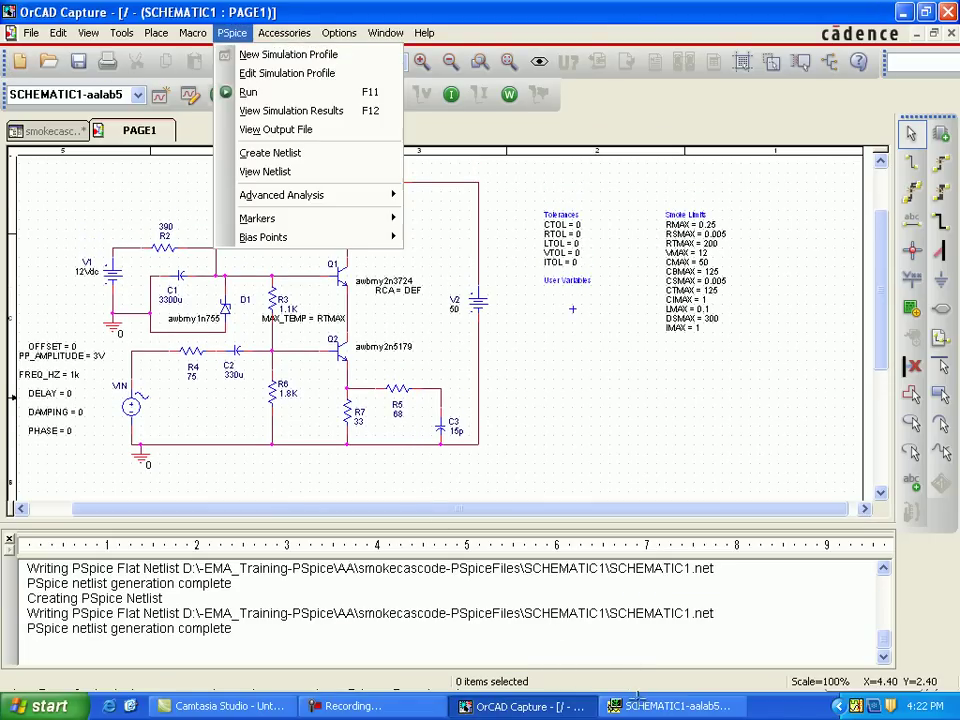
key("Down")
key("Down")
key("Up")
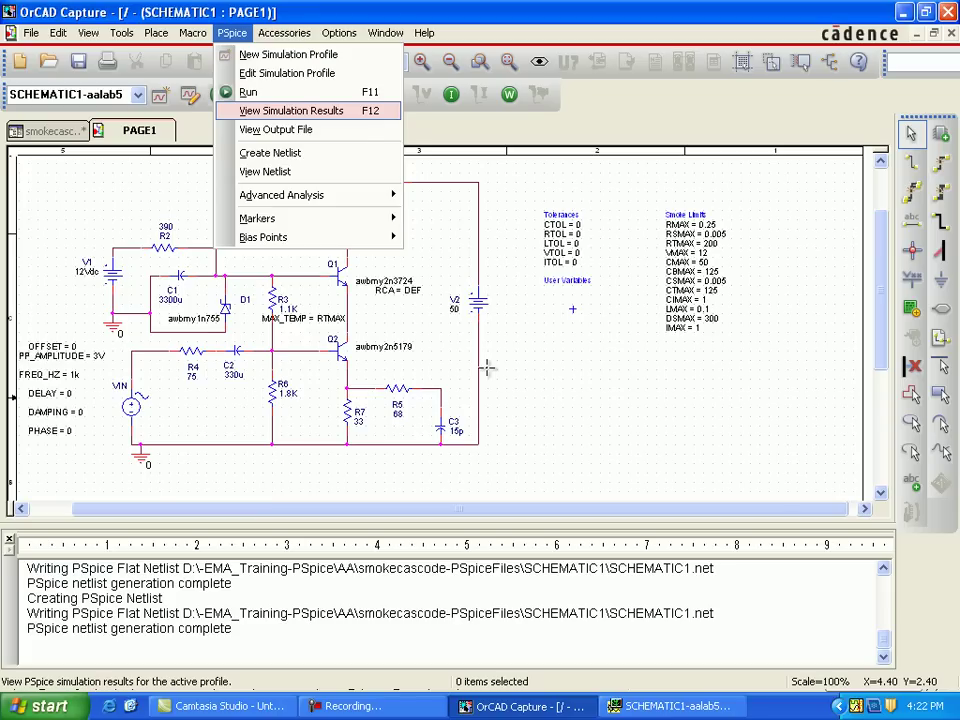
key("Down")
key("Down")
key("Down")
key("Down")
key("Right")
key("Down")
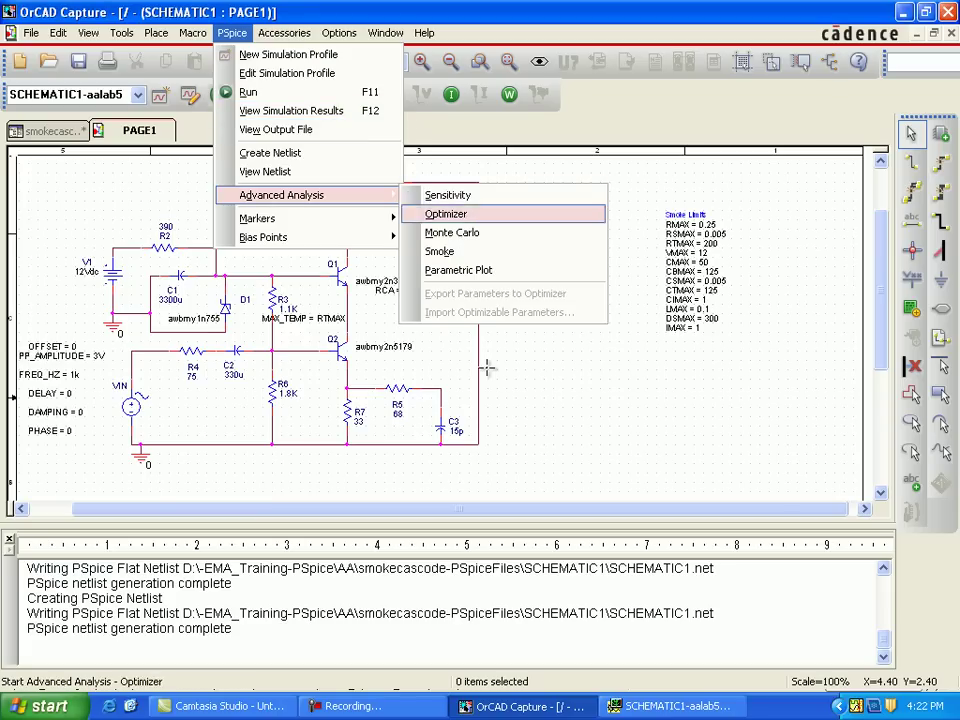
key("Down")
key("Down")
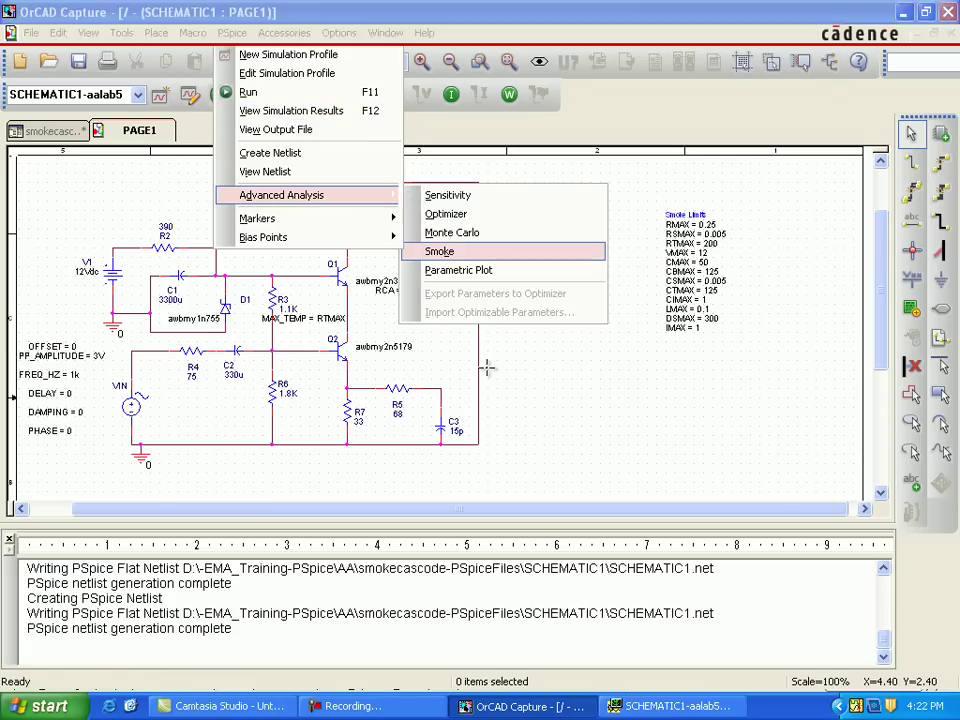
key("Return")
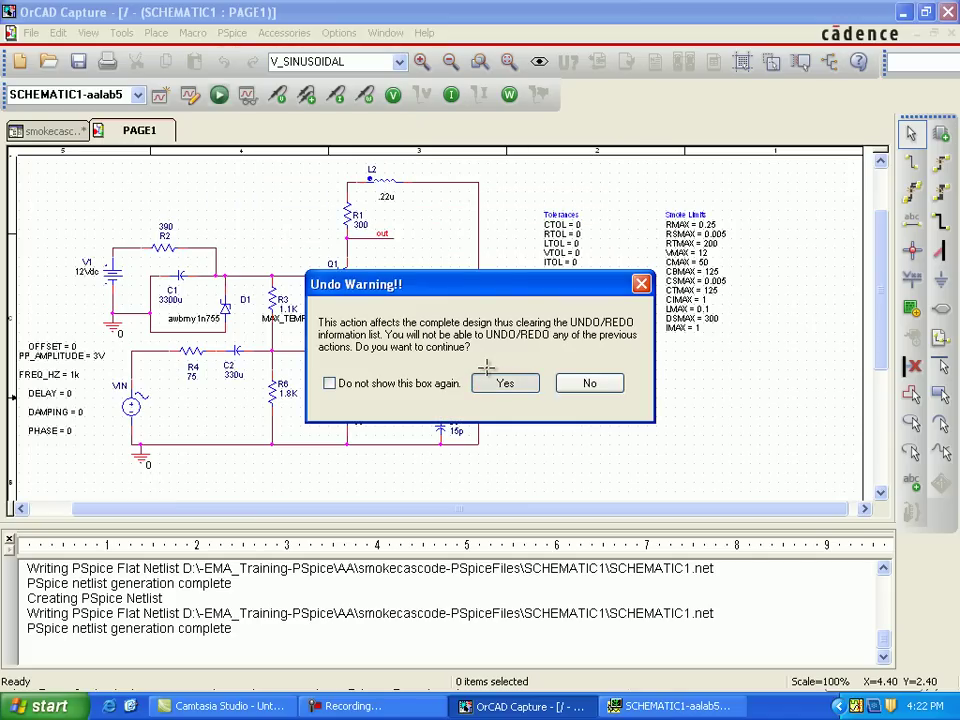
left_click(490, 381)
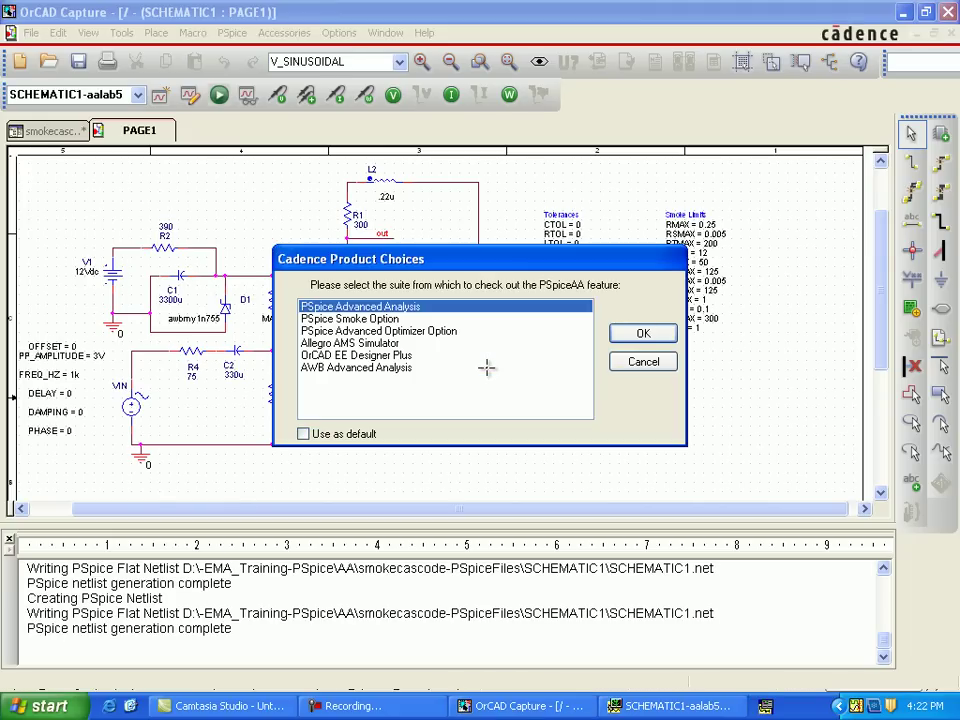
key("Return")
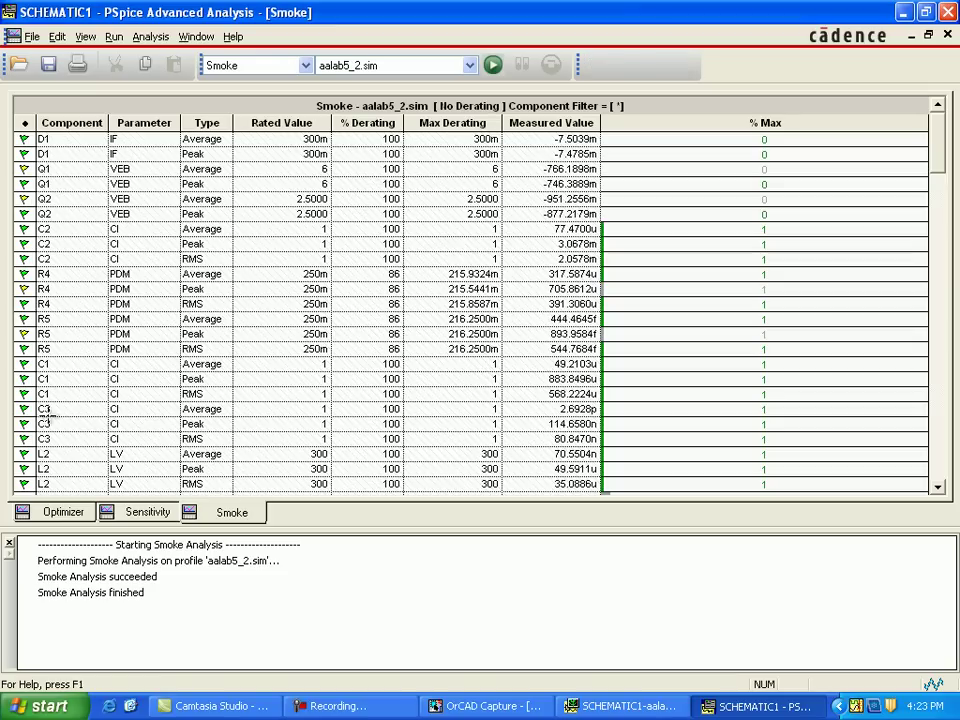
- Examine the whole smoke results table, comparing each component's average, peak and RMS measured values and % Max against its derated limits
scroll(446, 385, "down", 2)
scroll(336, 360, "down", 15)
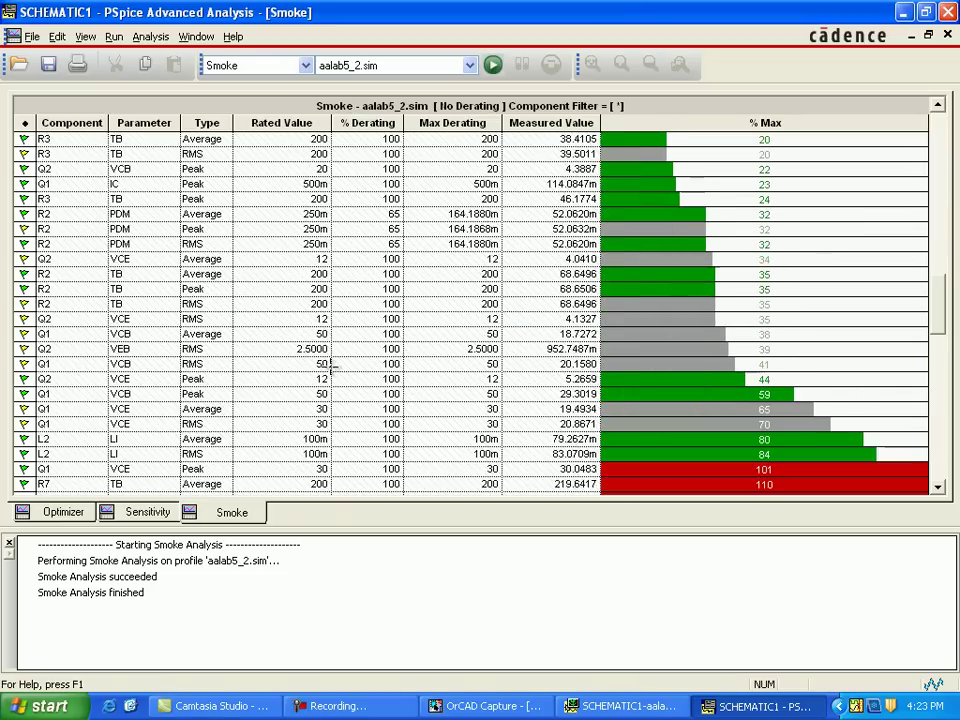
scroll(310, 490, "up", 12)
scroll(290, 475, "up", 8)
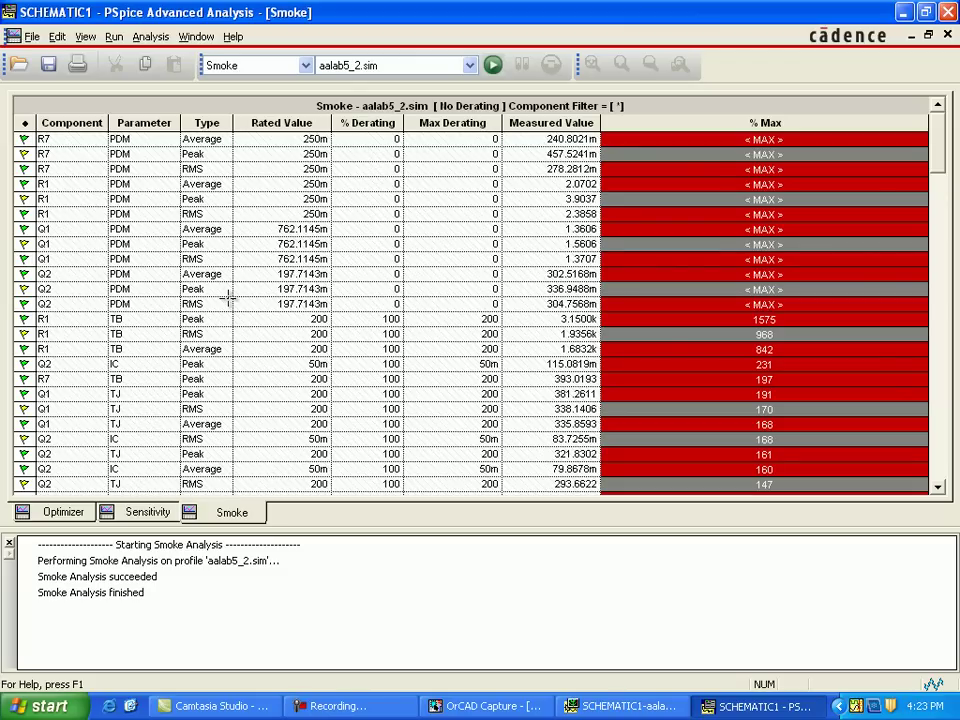
scroll(237, 330, "down", 5)
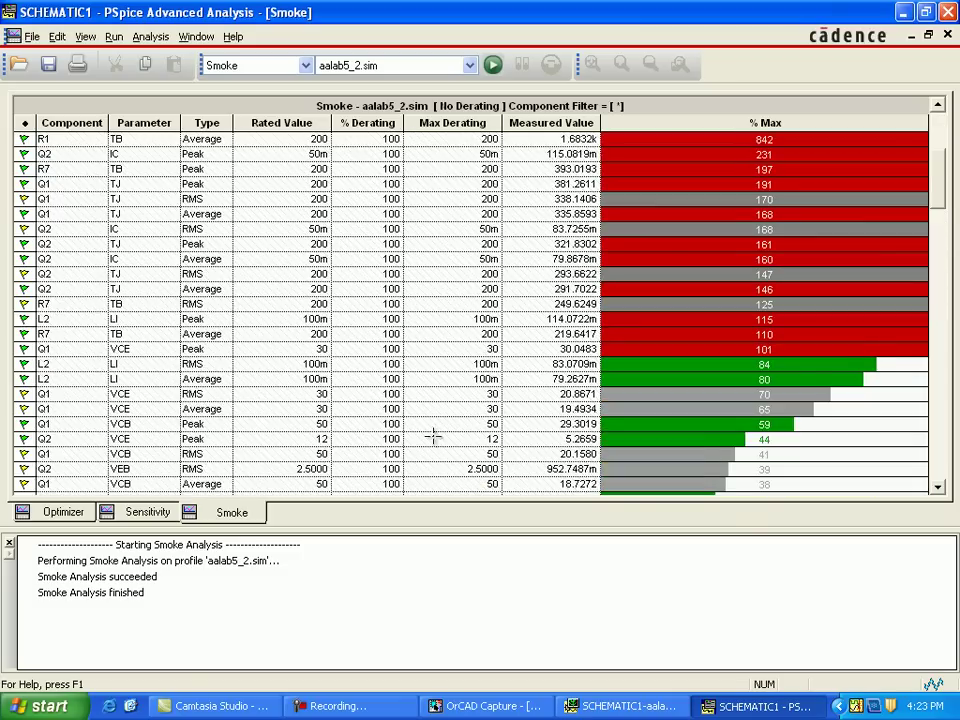
scroll(452, 483, "down", 3)
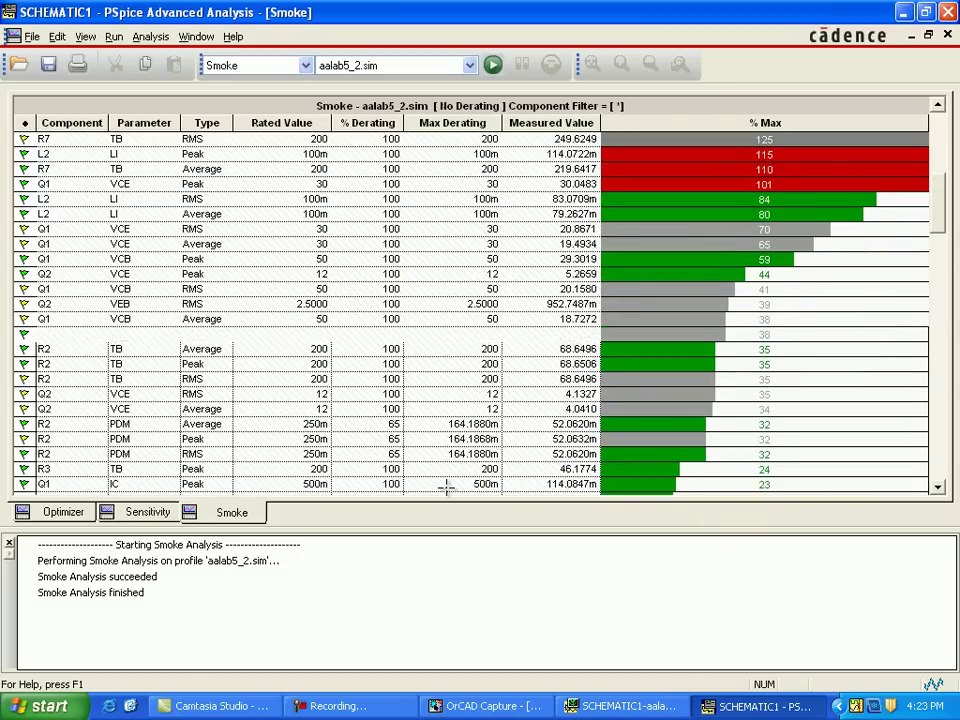
scroll(446, 486, "down", 5)
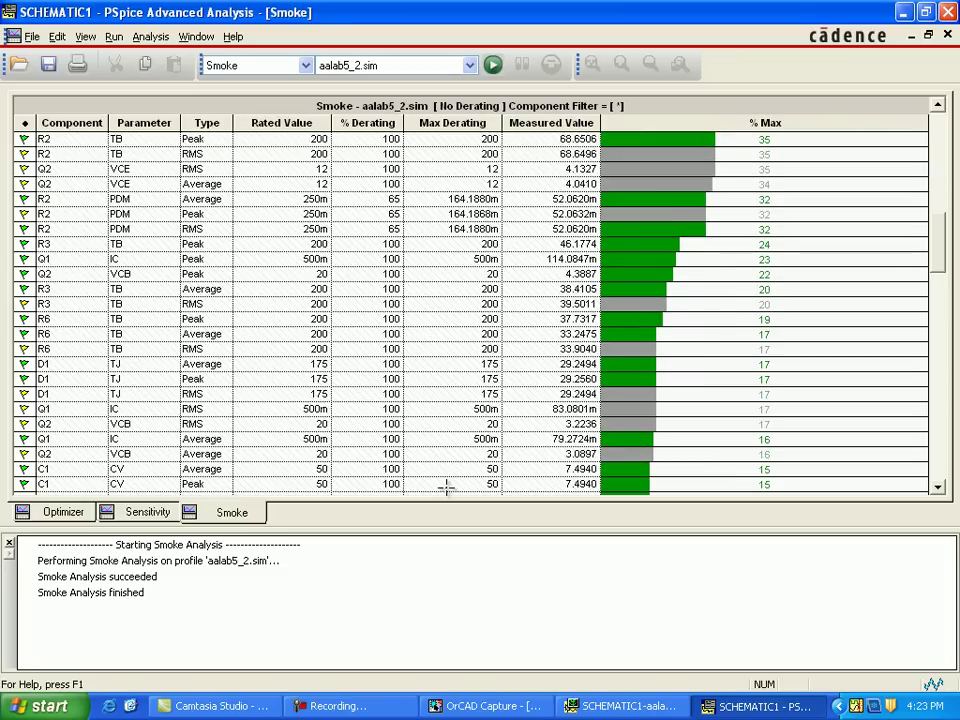
scroll(446, 490, "down", 5)
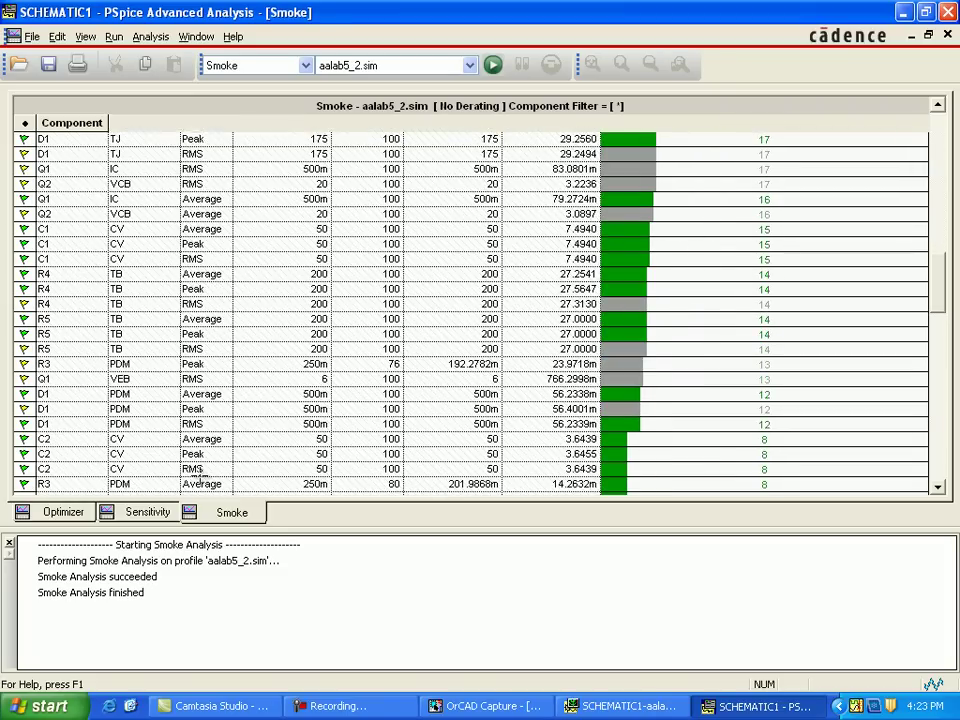
scroll(229, 477, "down", 9)
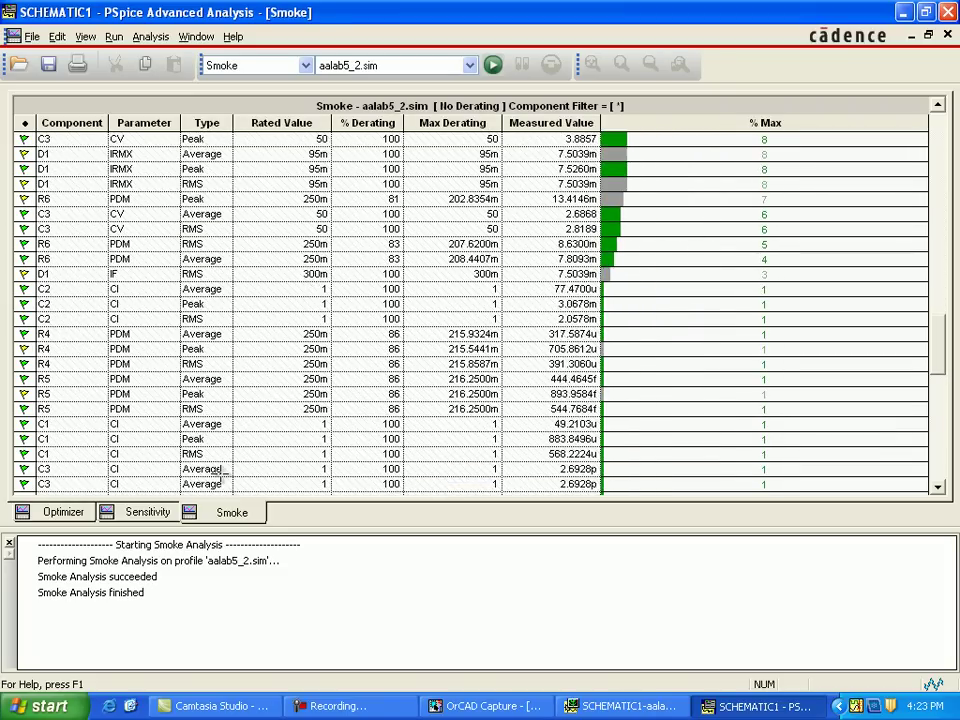
scroll(221, 476, "down", 7)
scroll(221, 476, "up", 3)
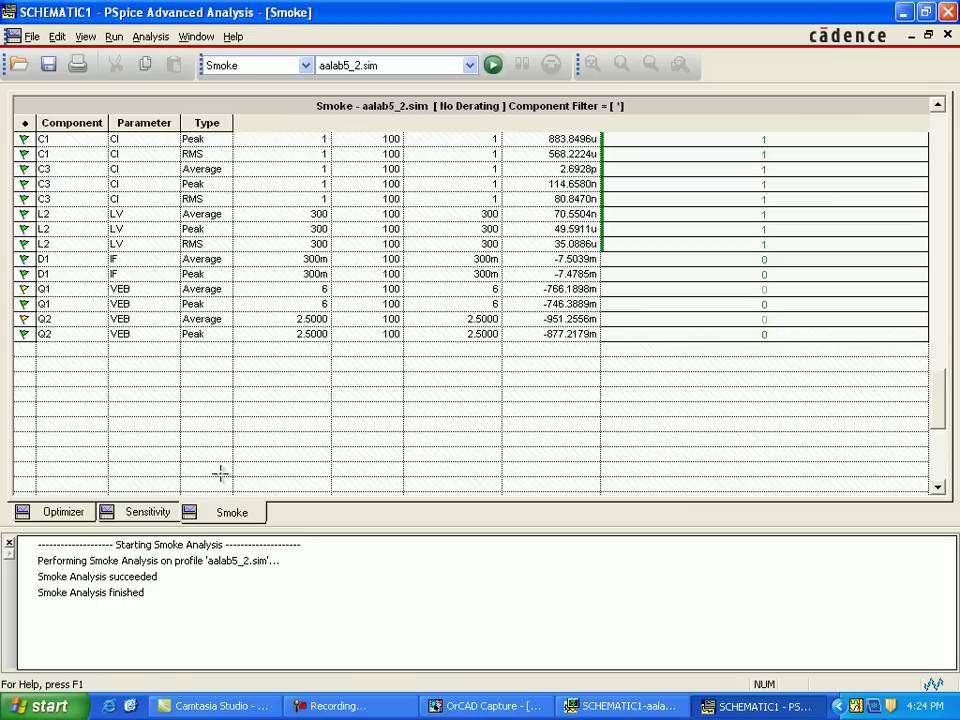
scroll(300, 476, "up", 13)
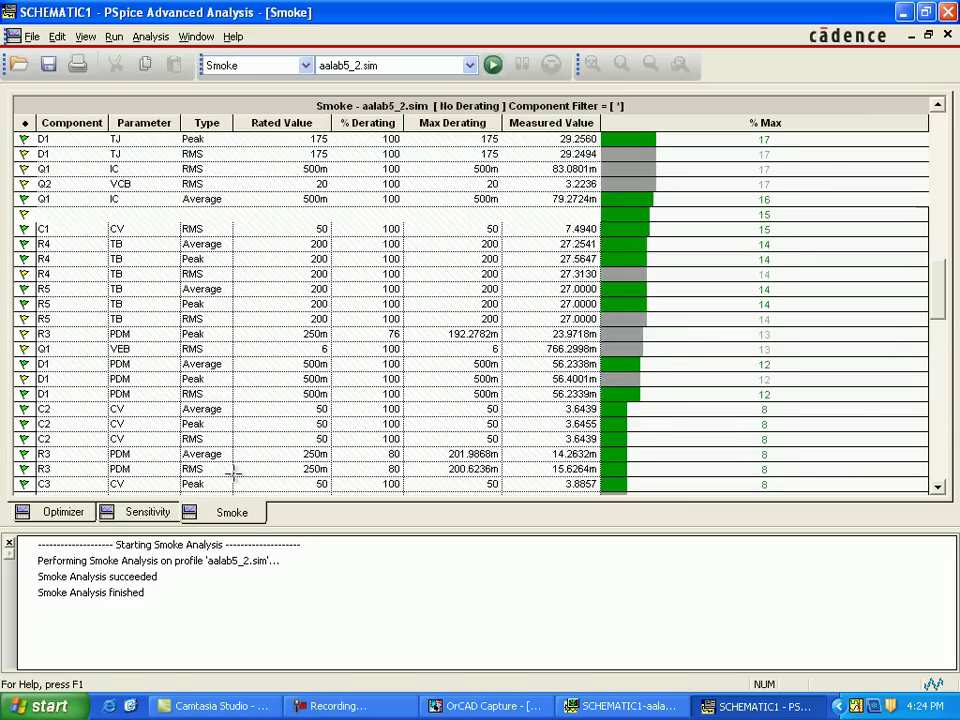
scroll(229, 477, "up", 10)
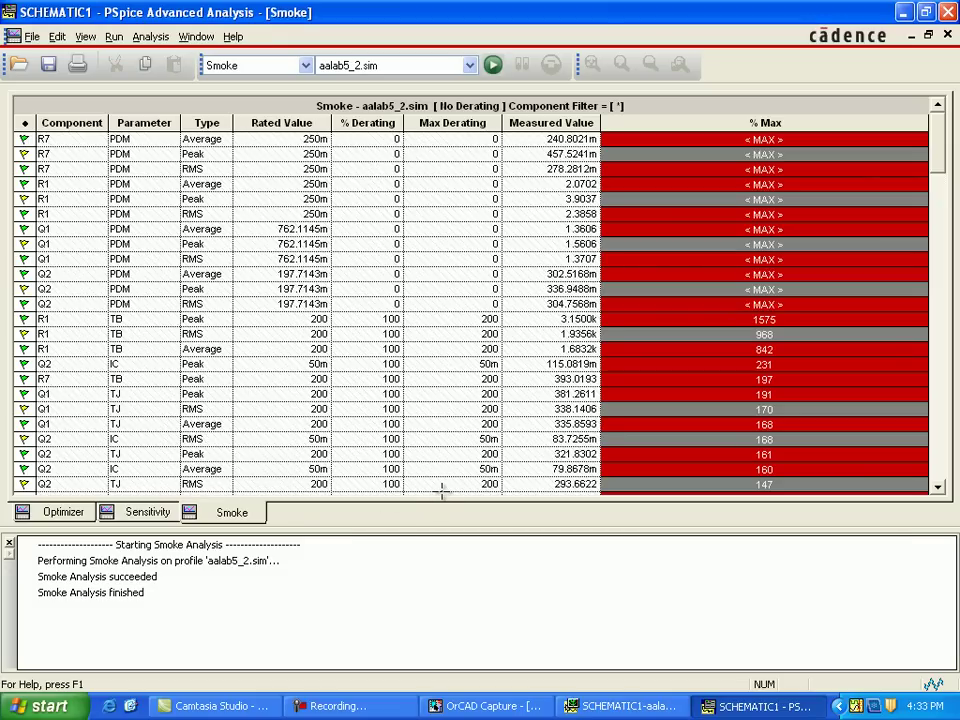
scroll(441, 470, "down", 2)
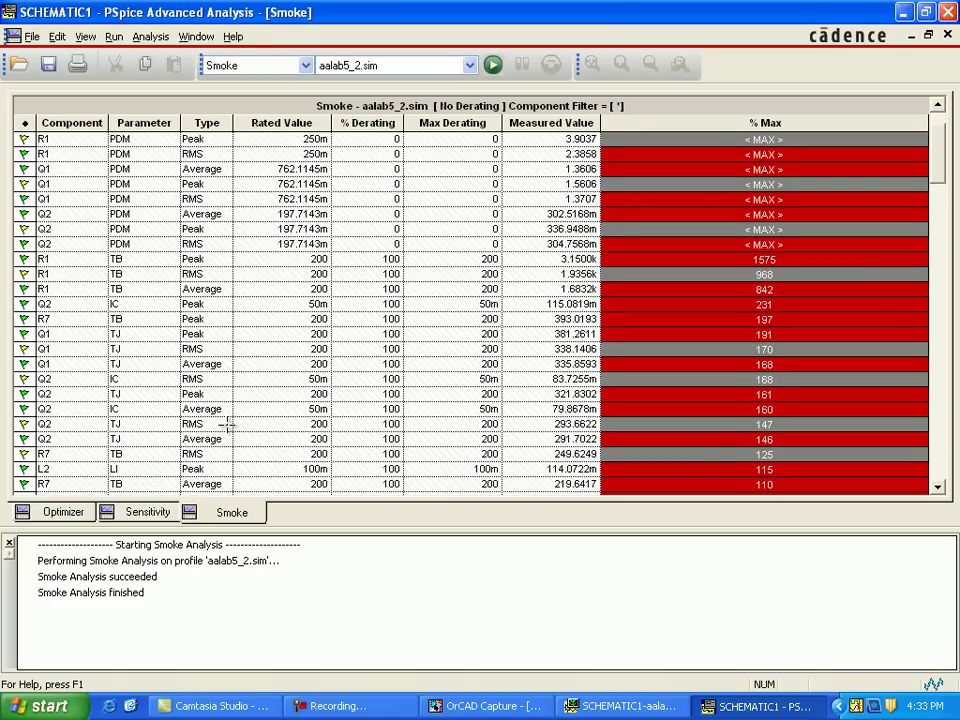
scroll(228, 424, "up", 2)
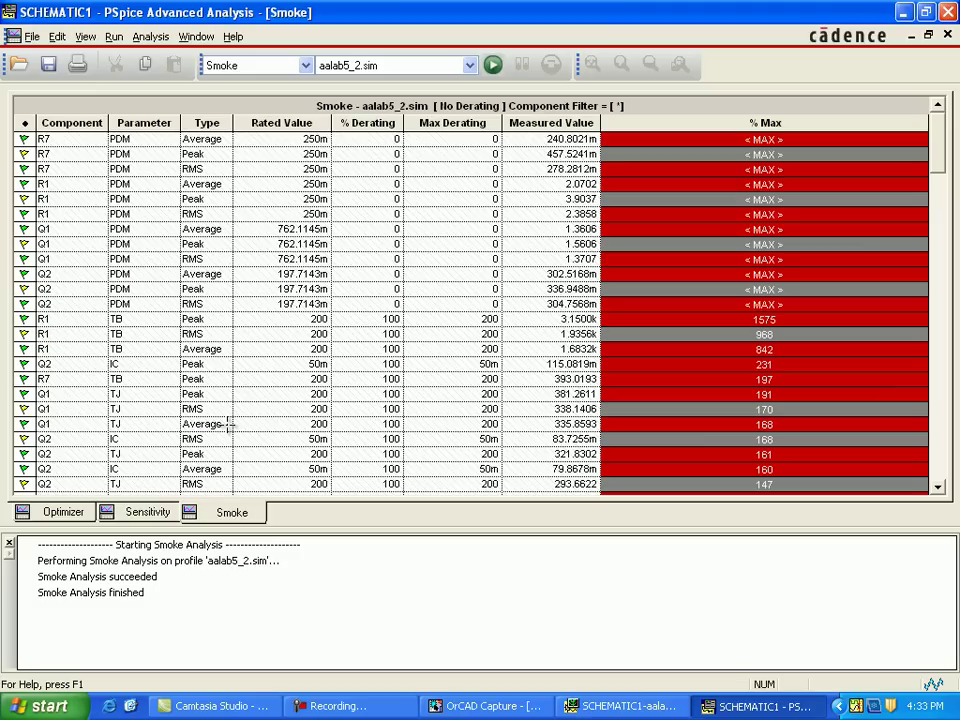
- Review the available derating types in the Smoke profile settings, keeping No Derating selected
key("alt")
key("Right")
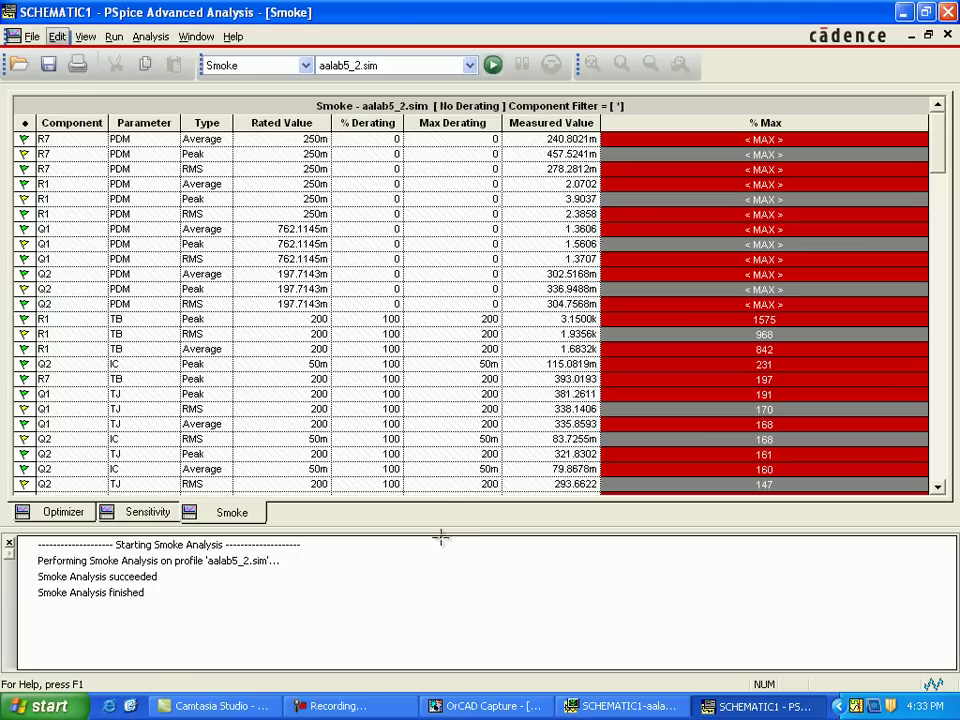
key("Up")
key("Return")
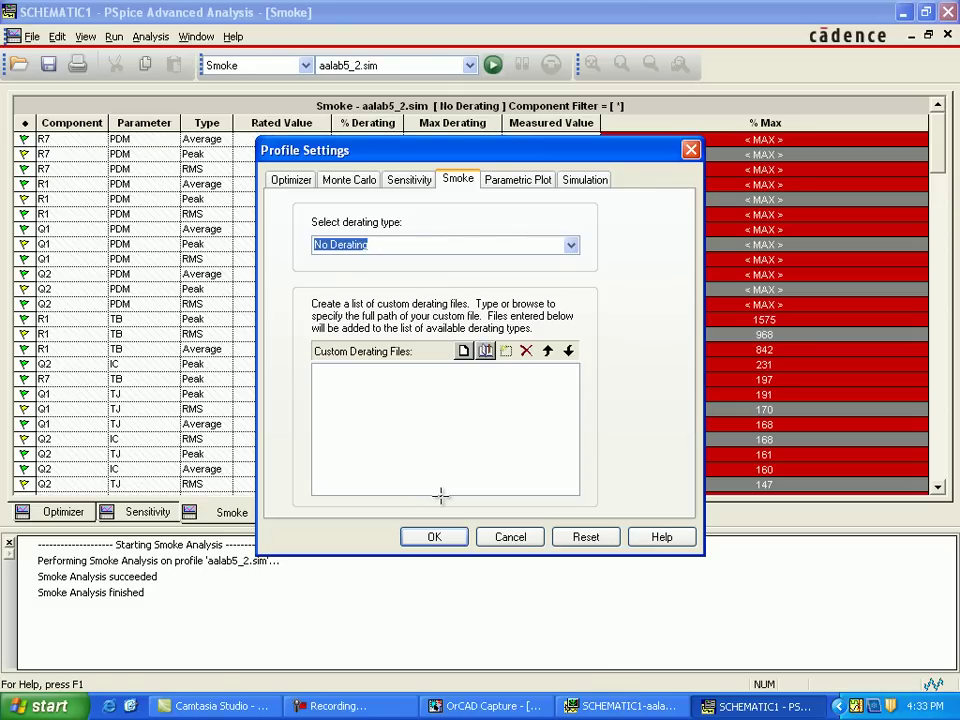
key("alt+Down")
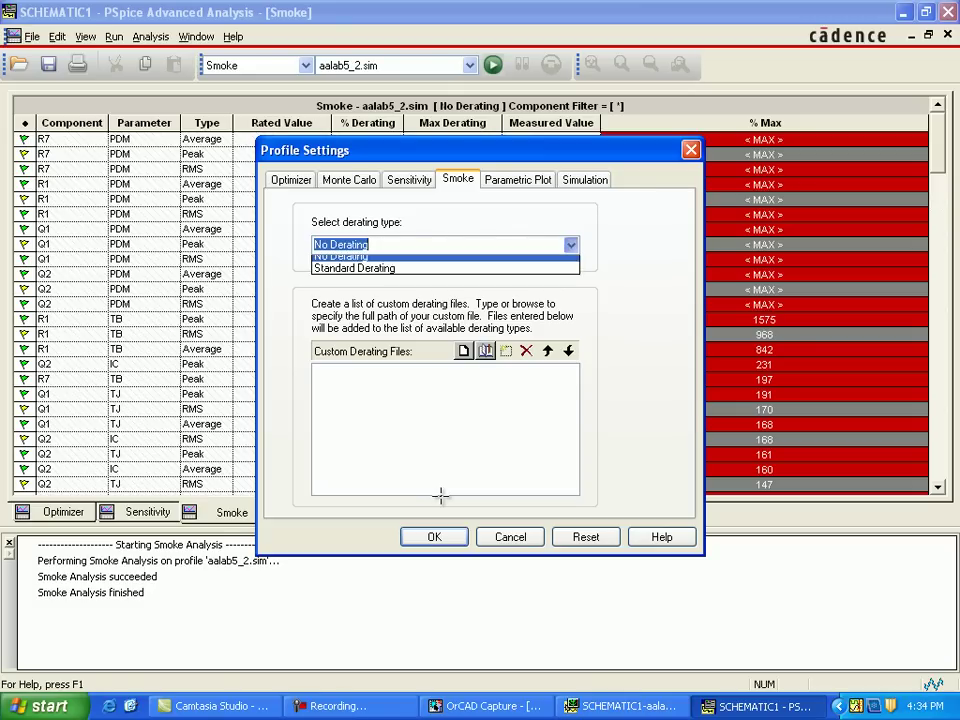
key("Down")
key("Up")
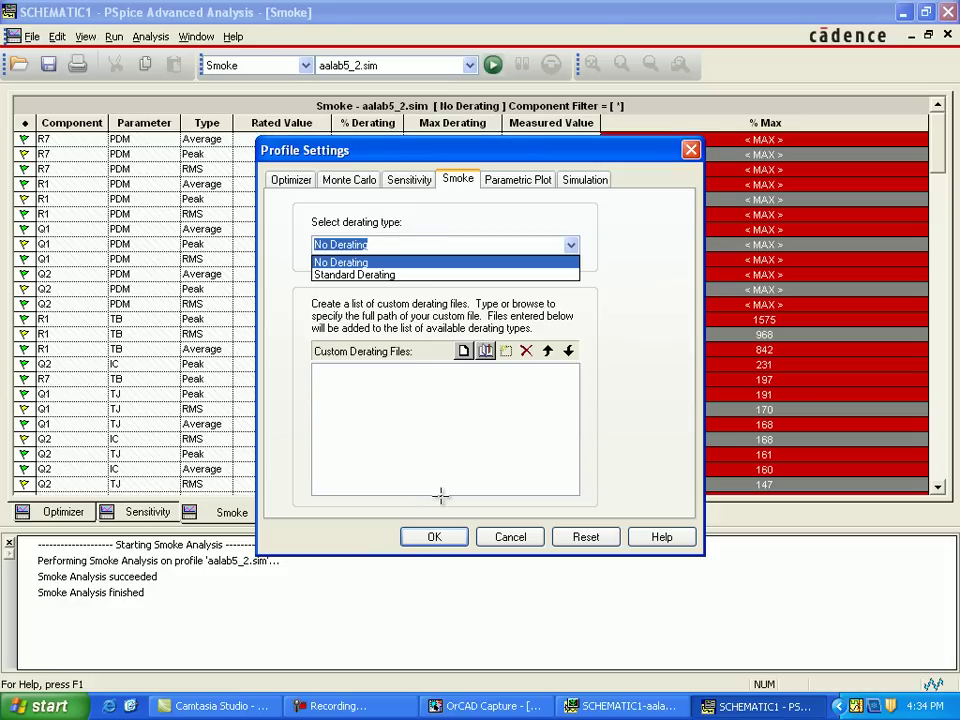
key("Return")
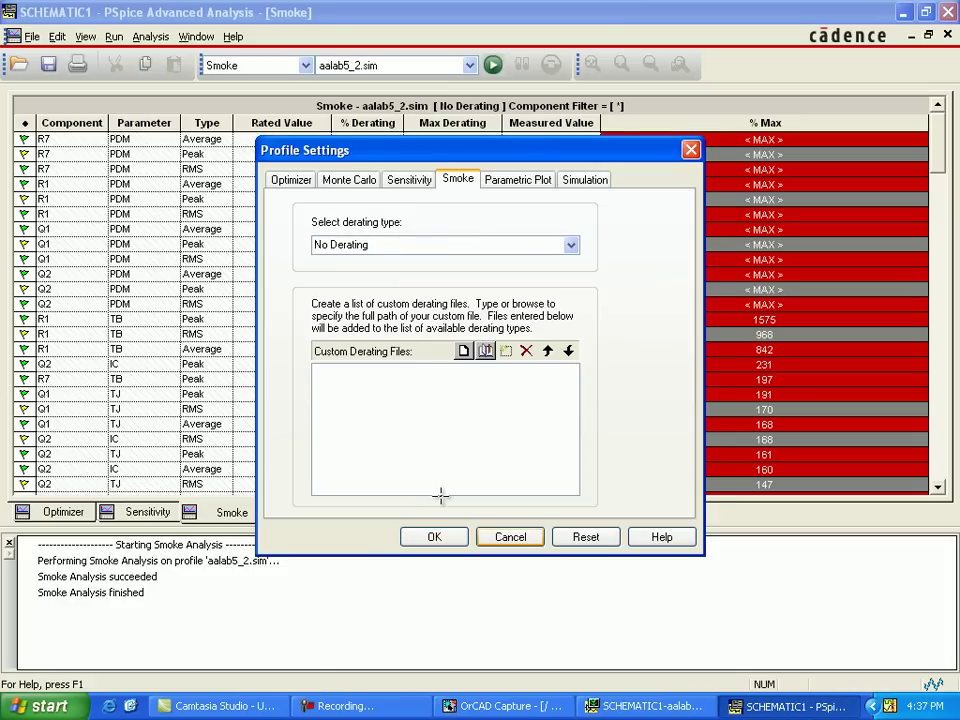
key("Return")
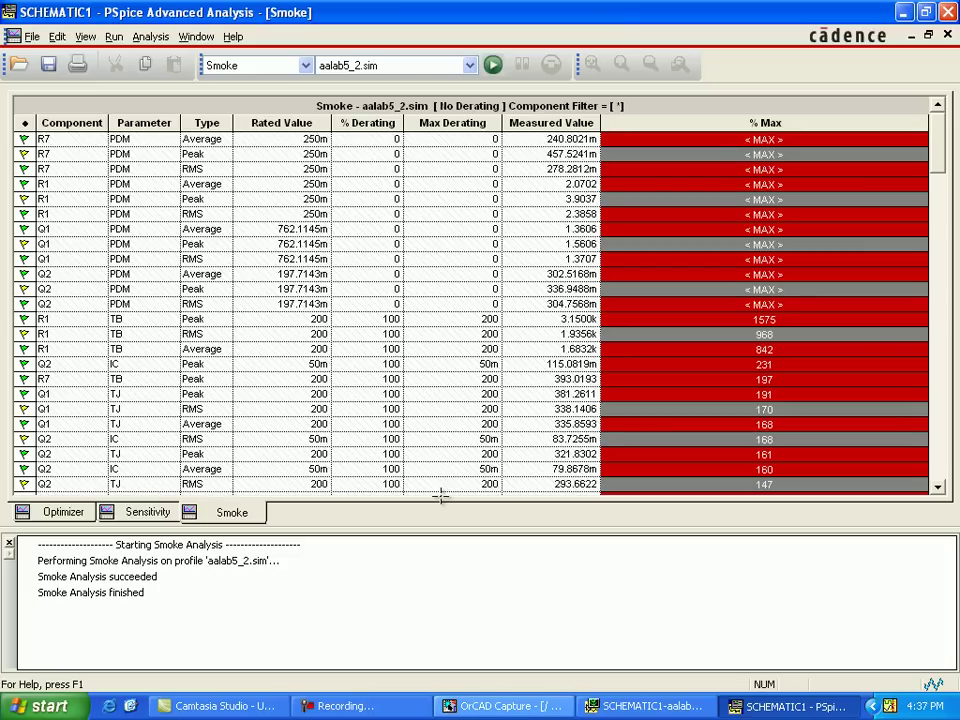
- Switch to OrCAD Capture and set resistor R3's value to 4.3K
key("alt+Tab")
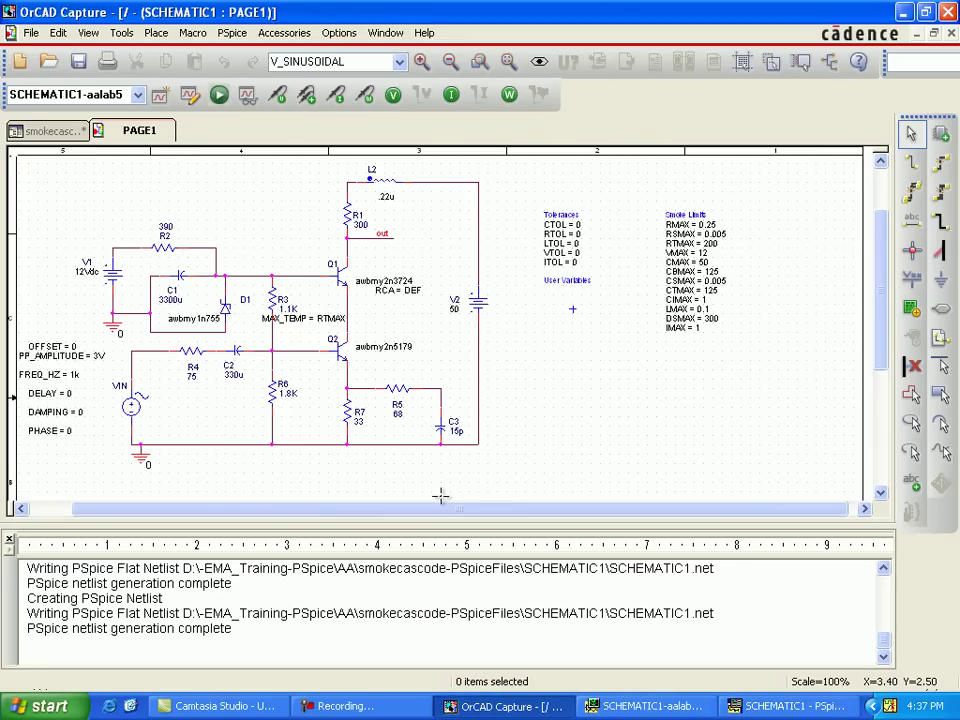
left_click(288, 309)
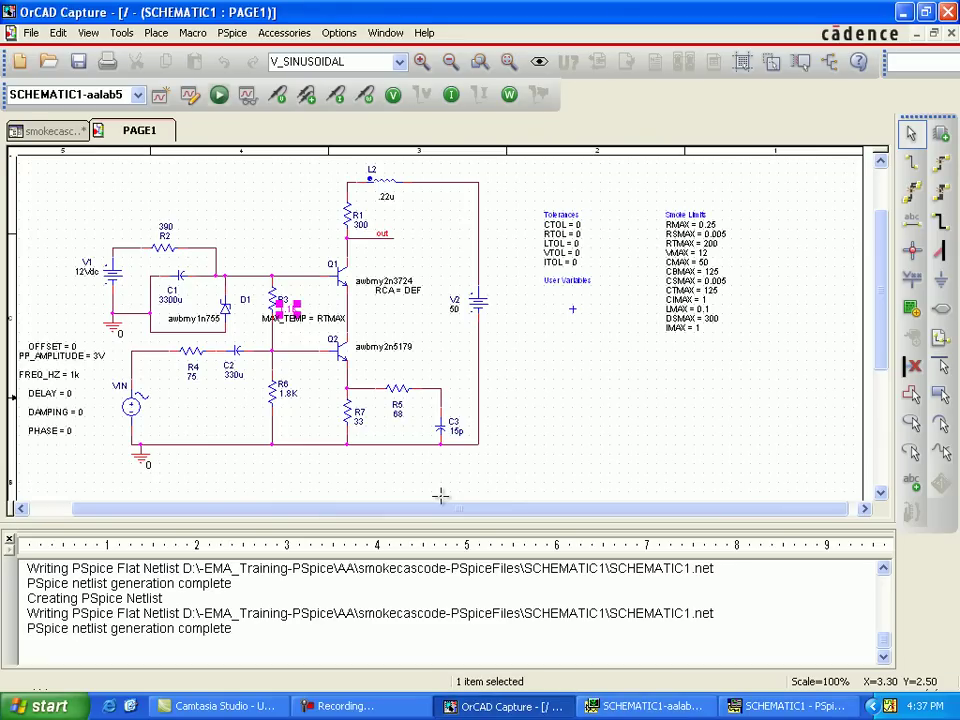
double_click(288, 309)
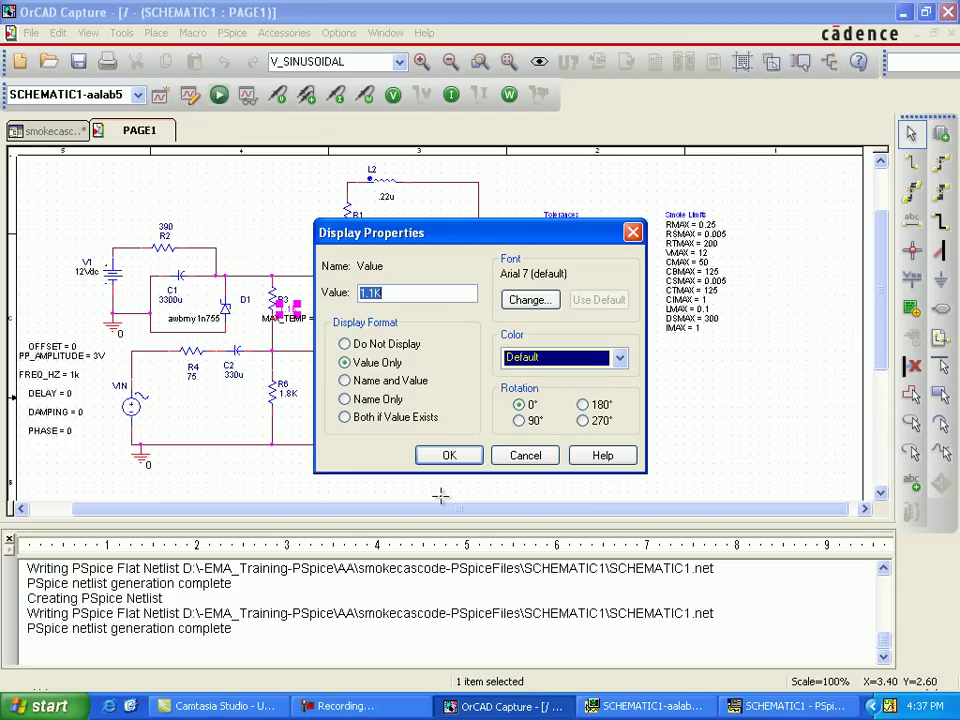
key("shift+Left")
type("4.3")
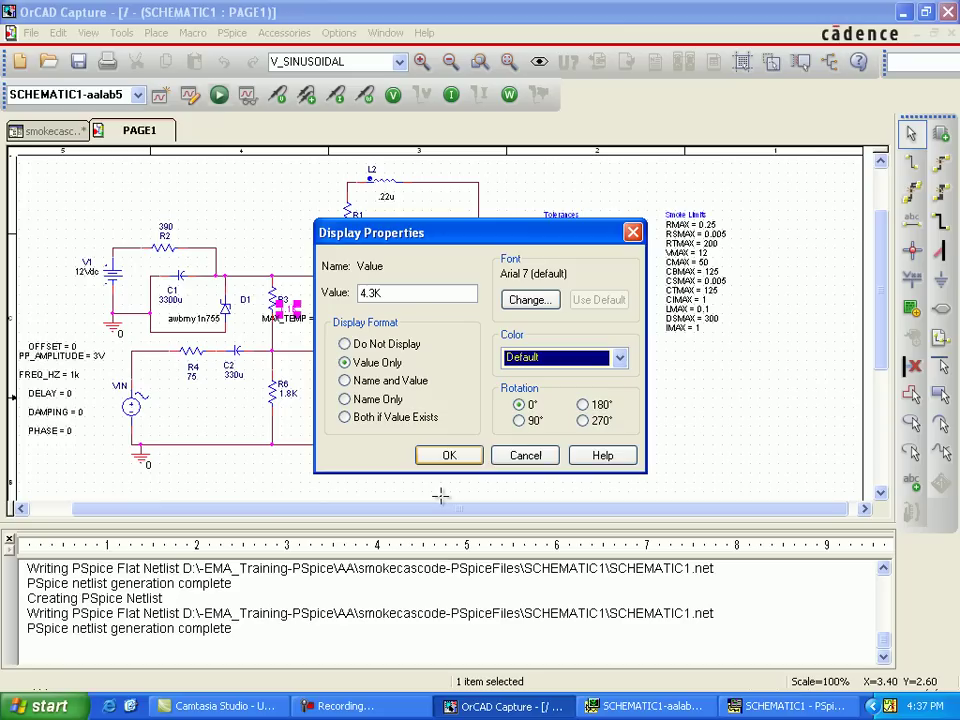
key("Return")
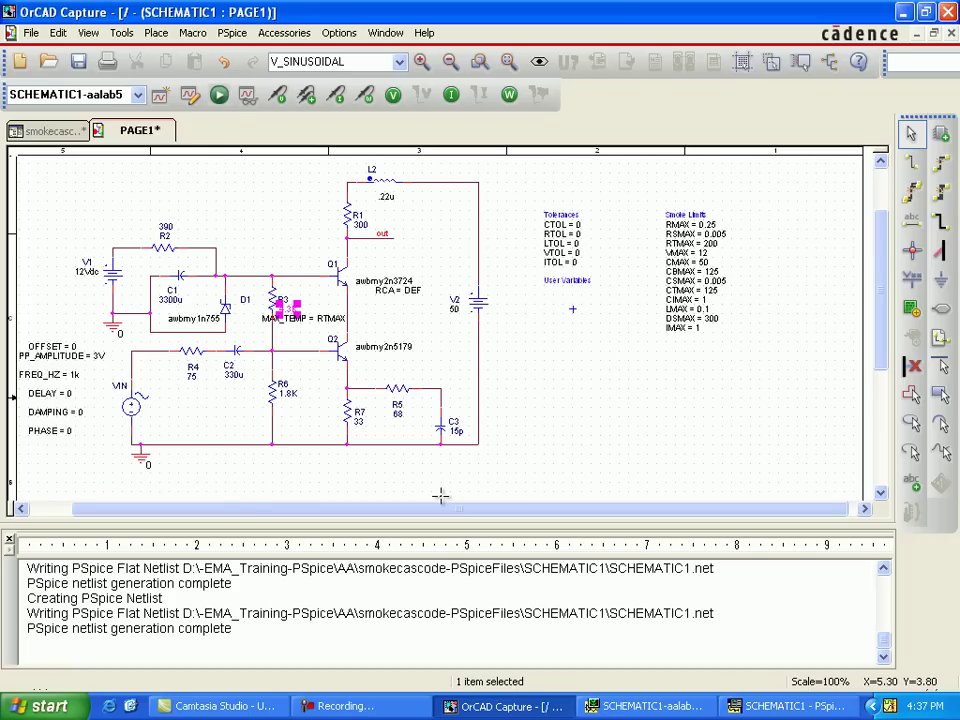
- Rerun the transient simulation, accepting the loss of the undo history, and return to the schematic in OrCAD Capture
key("F11")
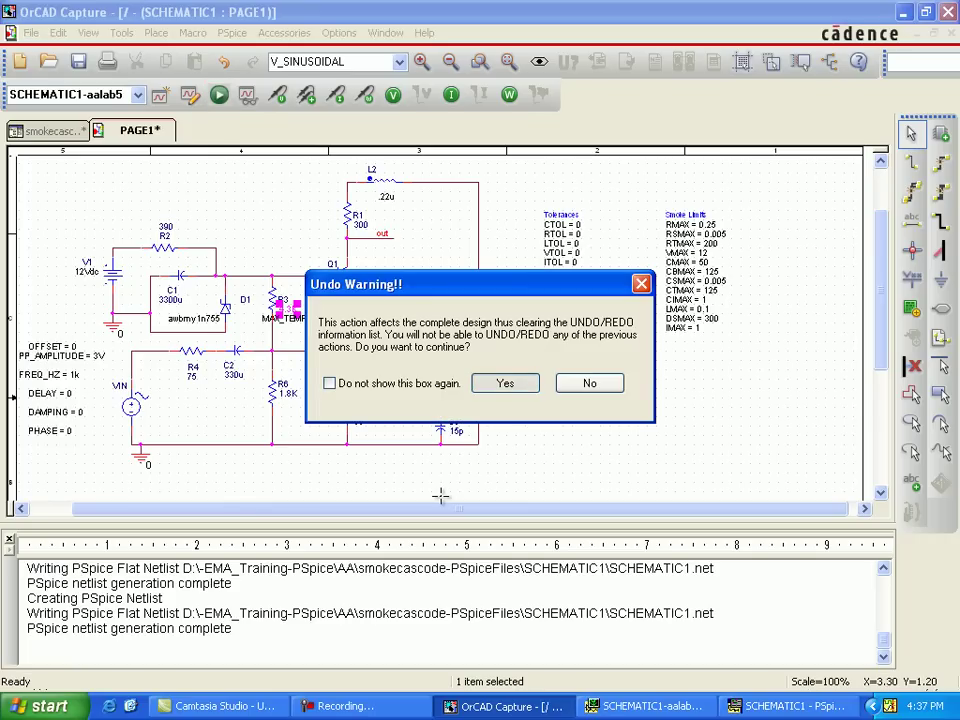
key("Return")
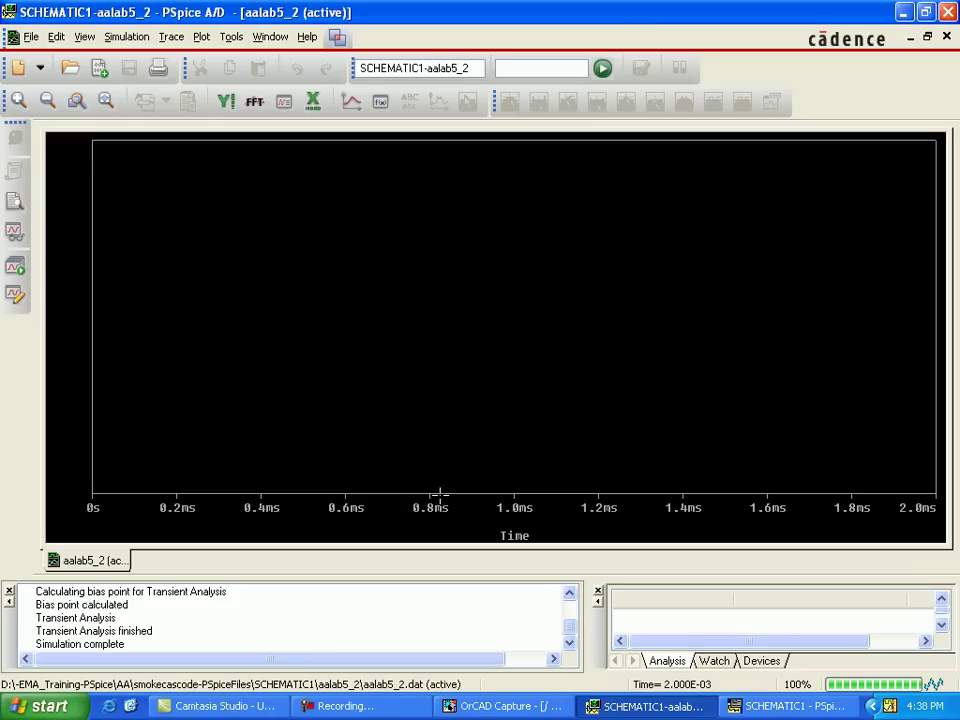
key("alt+Tab")
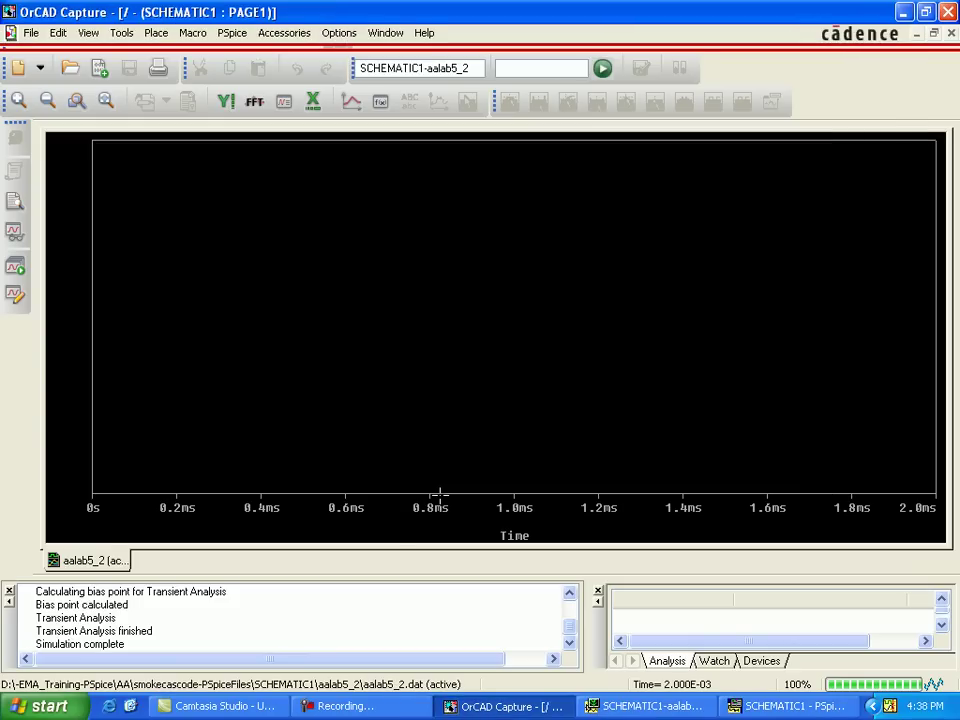
- Run the Smoke advanced analysis again on the updated circuit, accepting the loss of the undo history
key("alt+s")
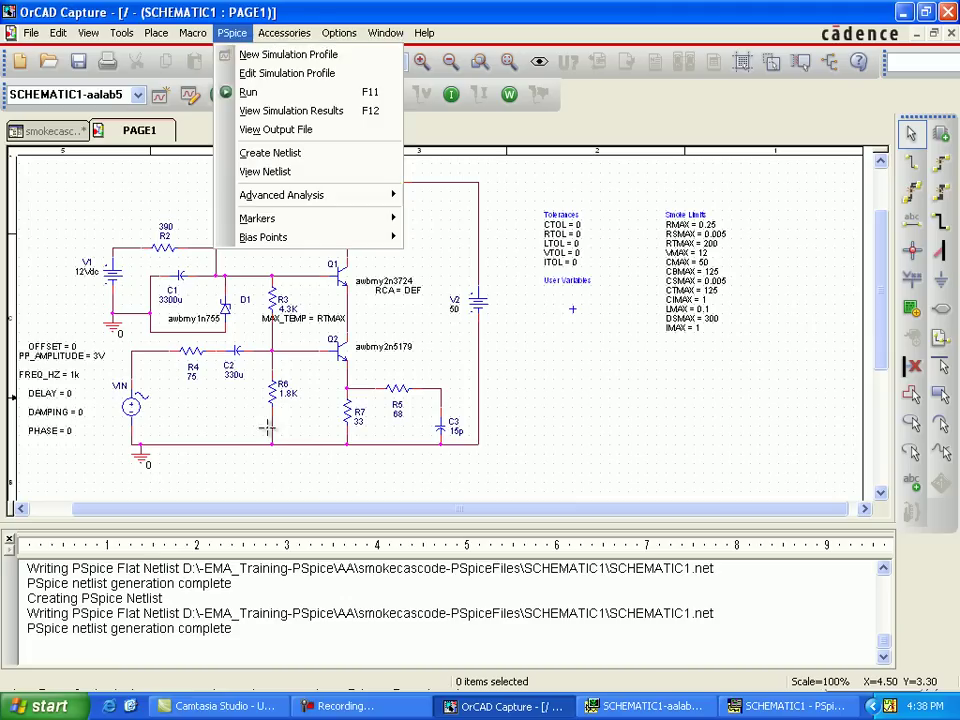
key("Down")
key("Down")
key("Down")
key("Down")
key("Down")
key("Down")
key("Down")
key("Right")
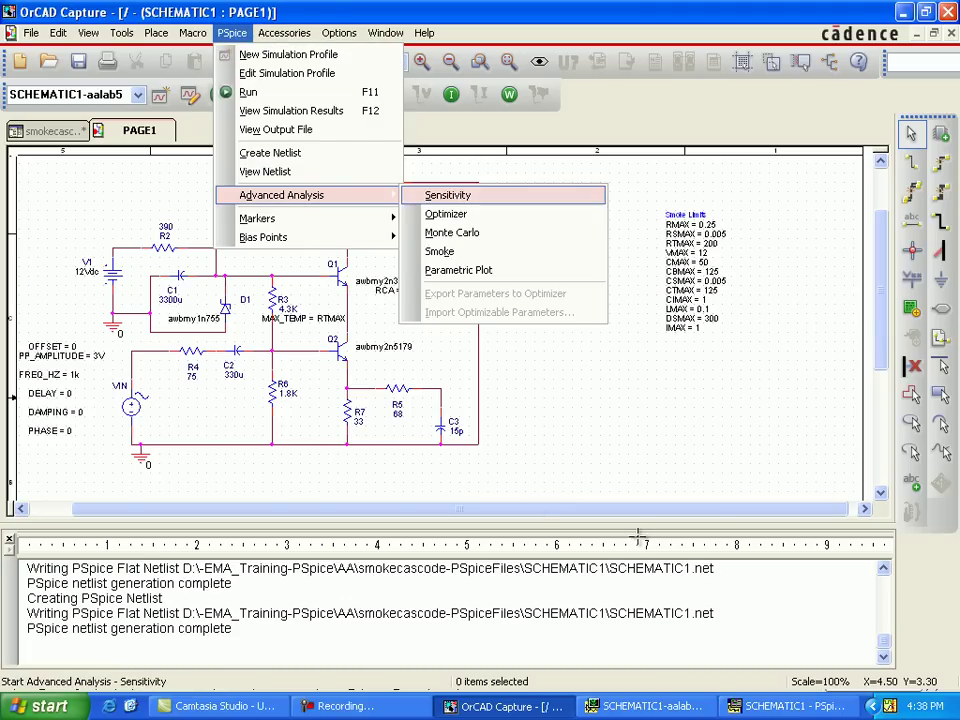
key("Down")
key("Down")
key("Down")
key("Return")
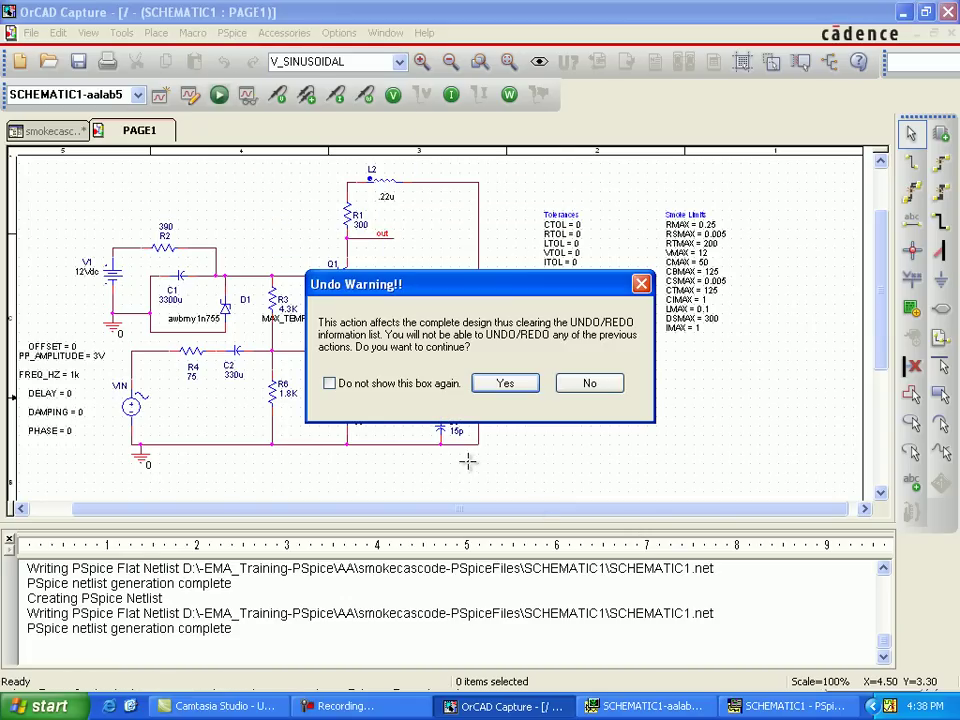
key("Return")
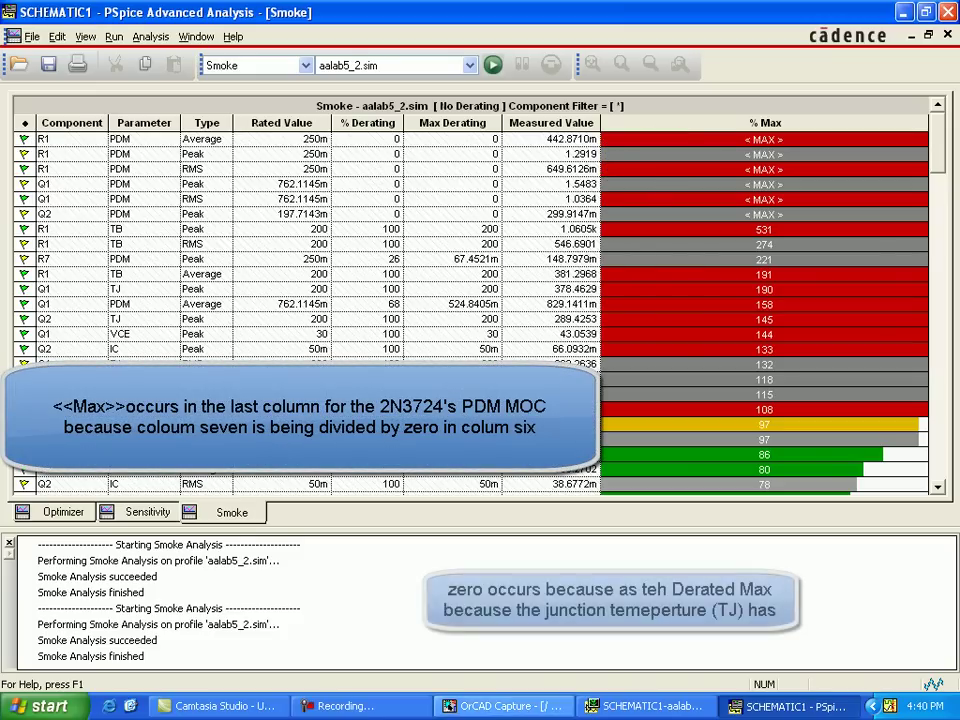
- Switch to OrCAD Capture and set transistor Q1's RCA property to 0.2
left_click(503, 706)
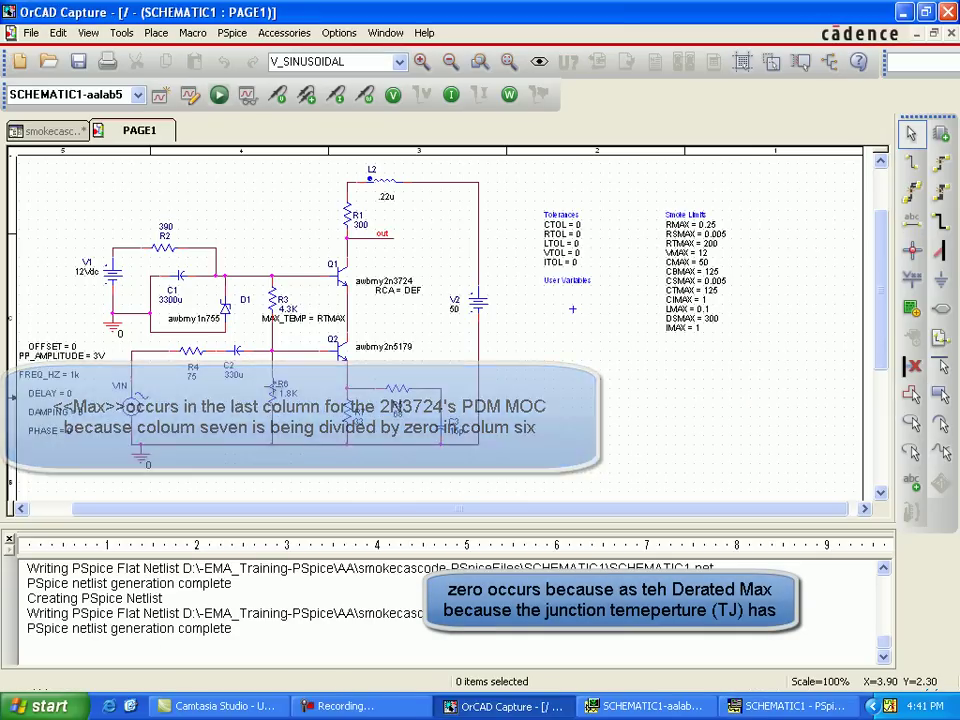
left_click(342, 278)
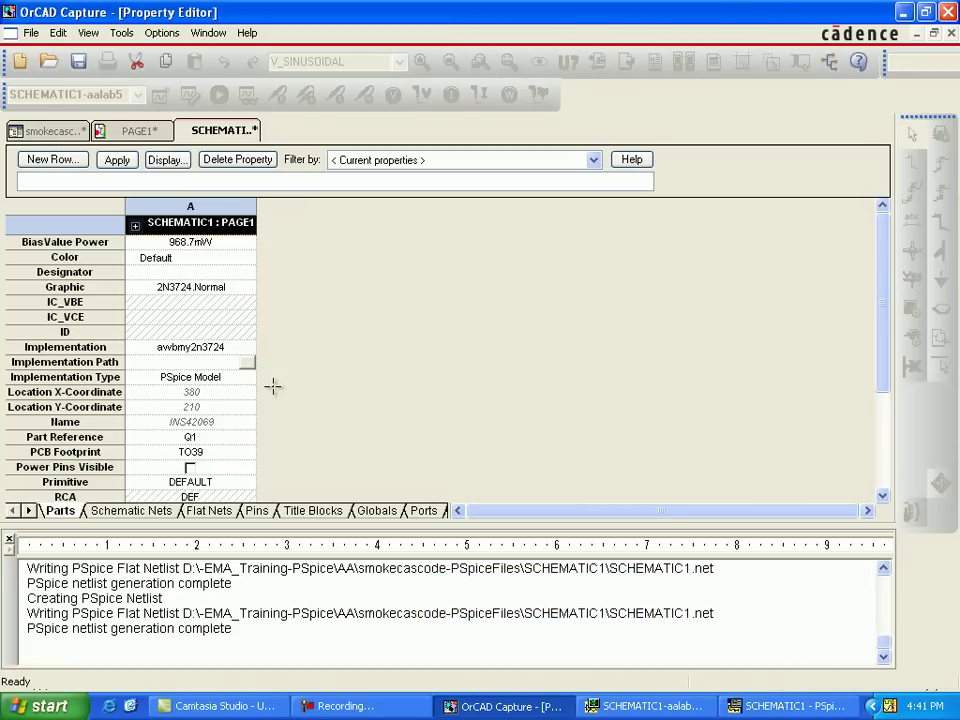
scroll(273, 386, "down", 2)
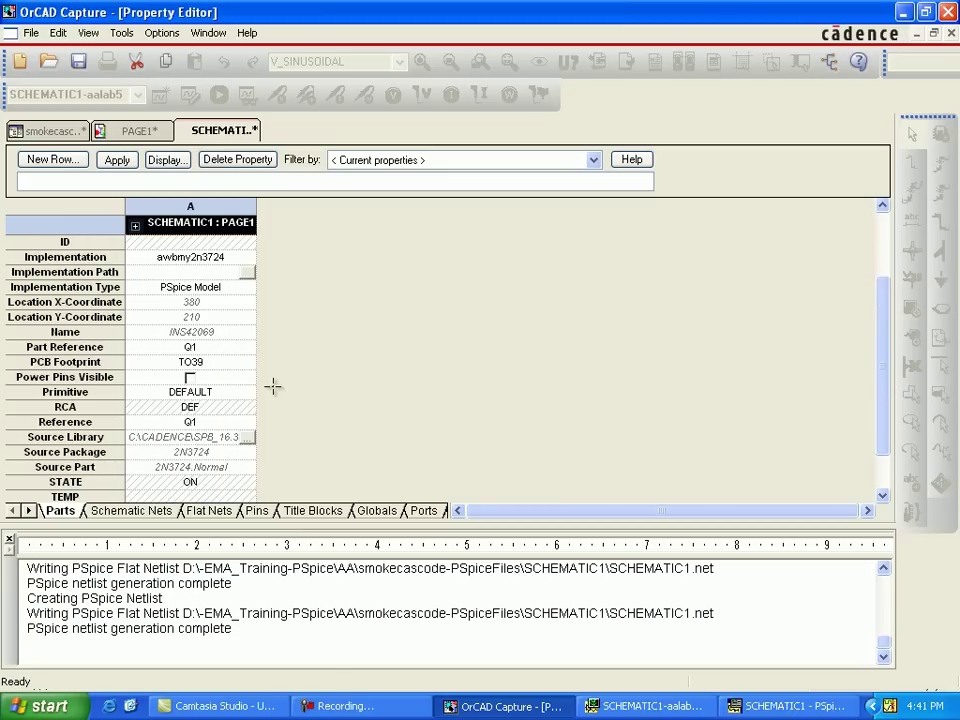
left_click(273, 386)
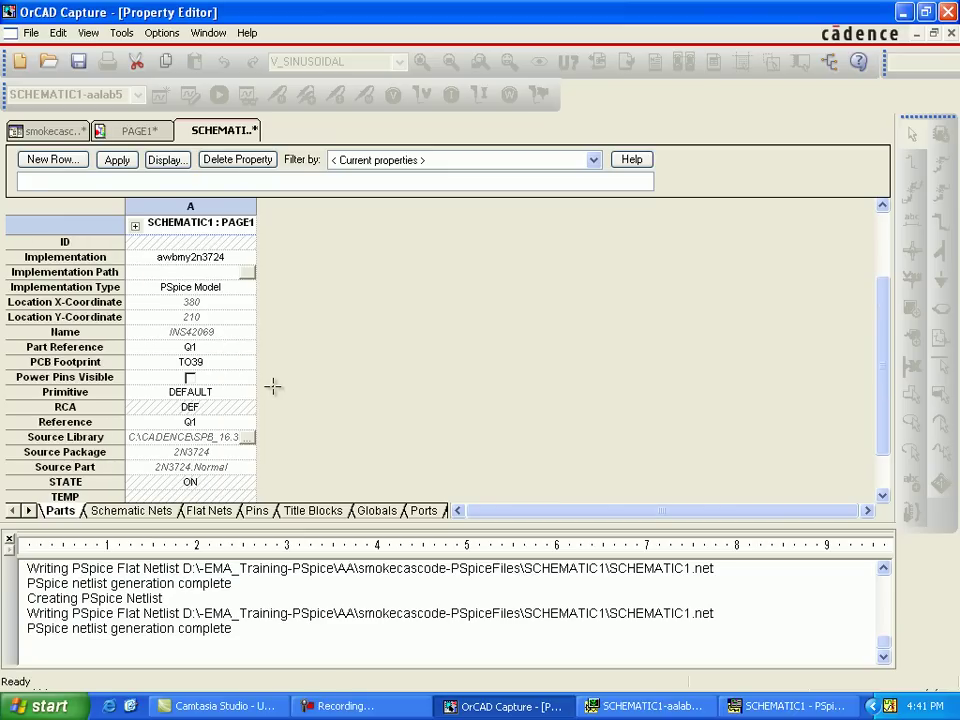
key("Down")
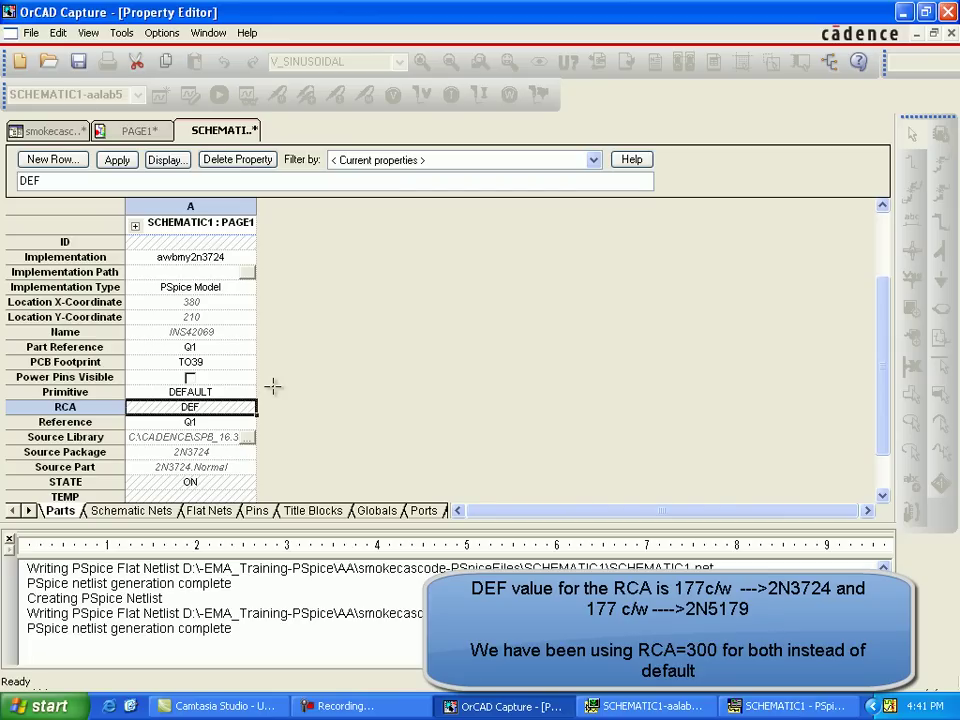
type("0")
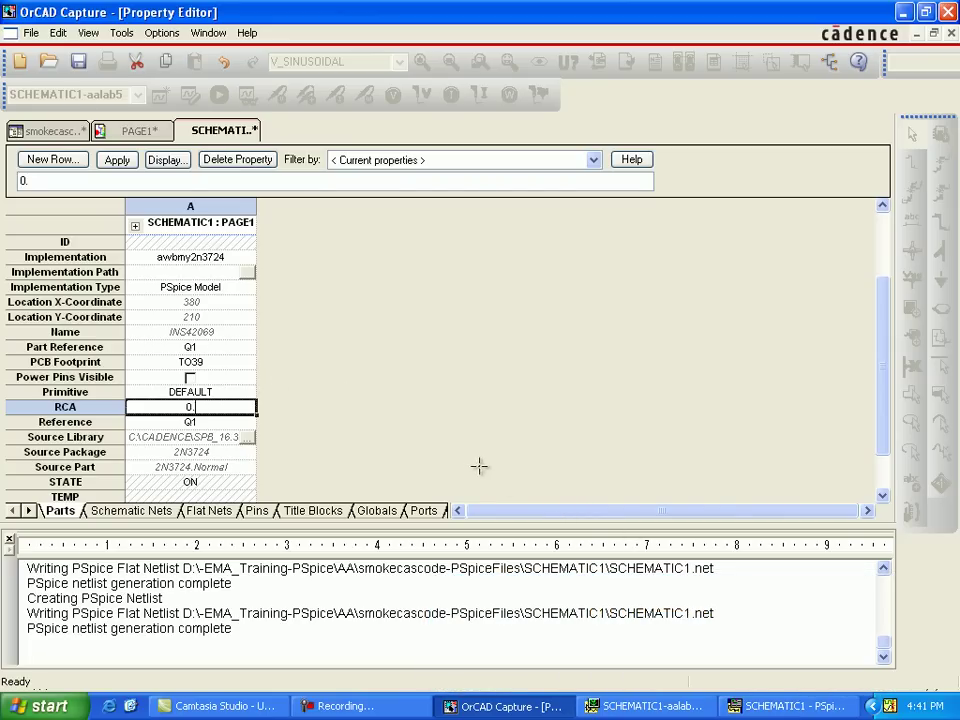
type(".2")
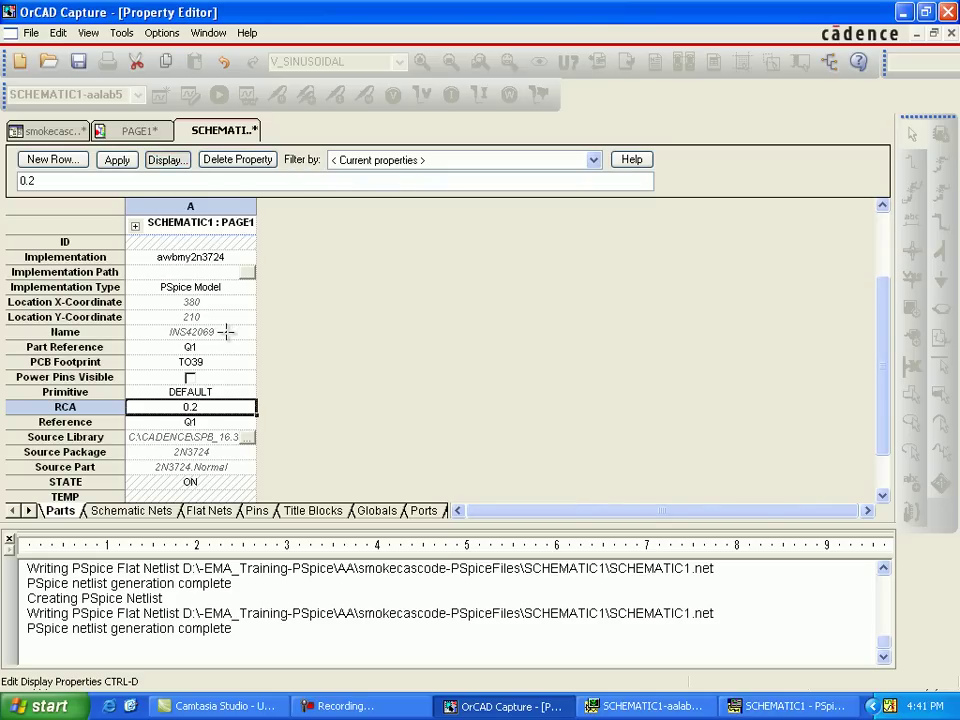
- Apply Q1's RCA change to the design with its display format kept as Name and Value, and return to the schematic page
key("ctrl+d")
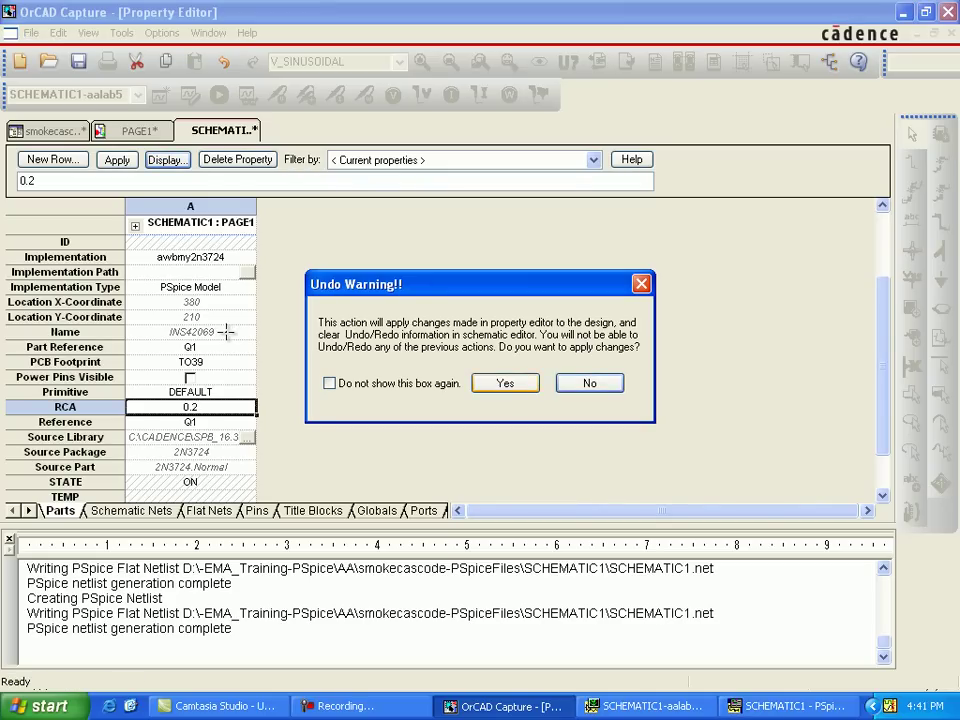
key("Return")
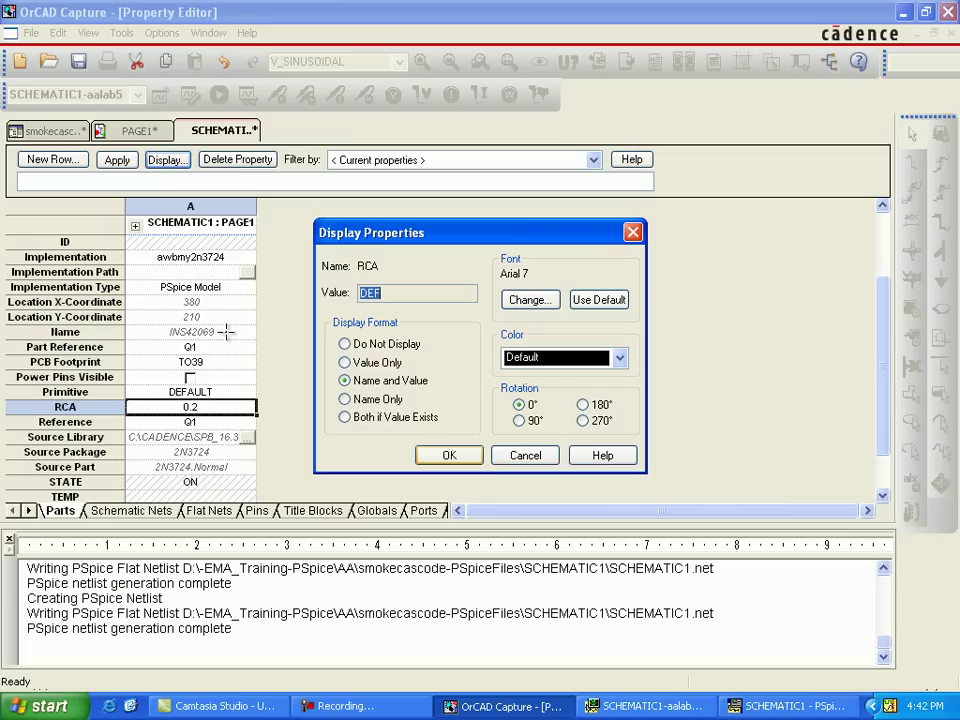
key("Return")
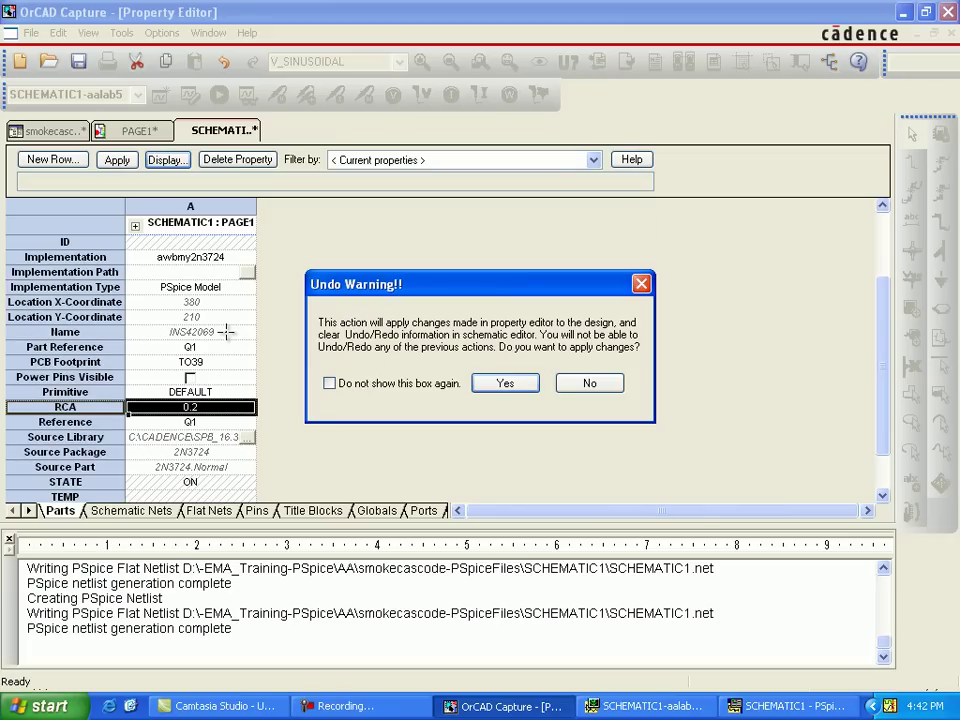
key("Return")
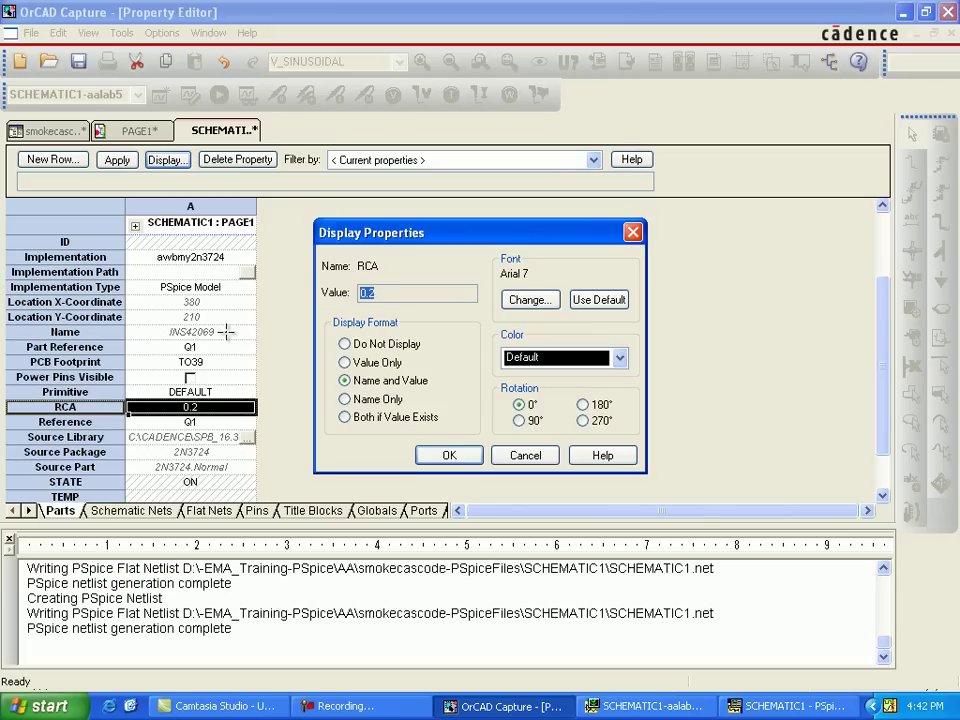
key("Return")
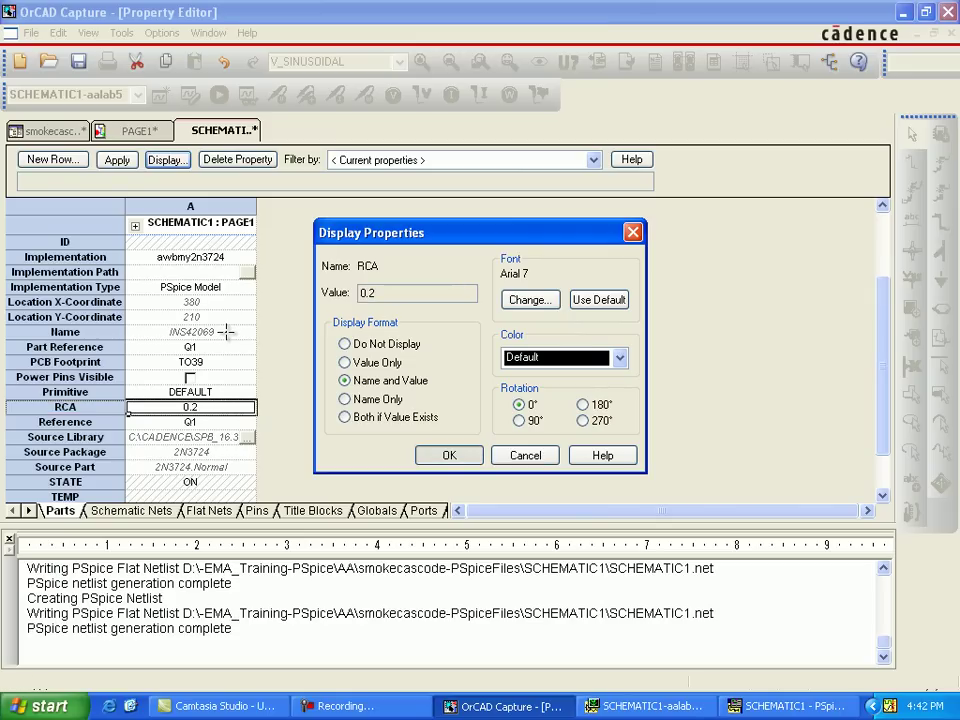
key("Return")
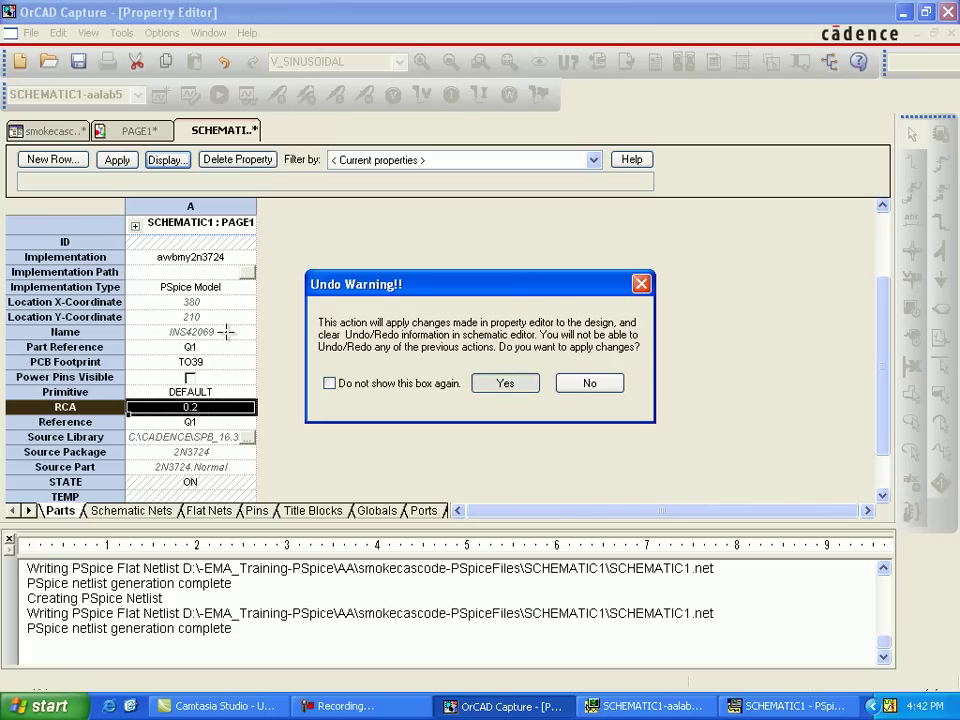
key("Return")
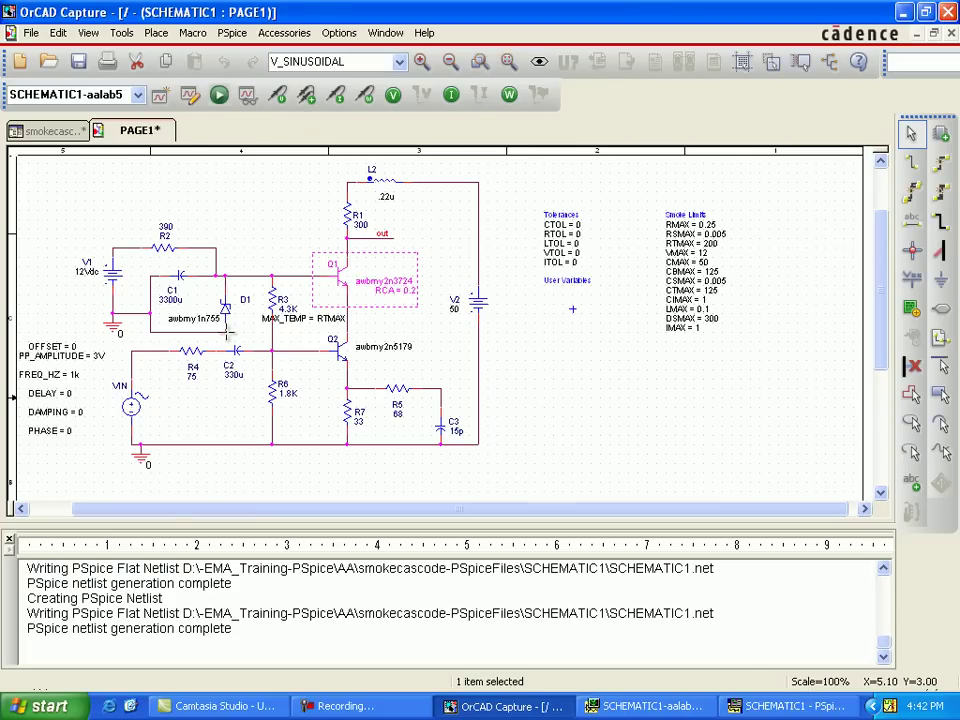
- Set transistor Q2's RCA property to 0.2 and apply the change to the design
left_click(226, 329)
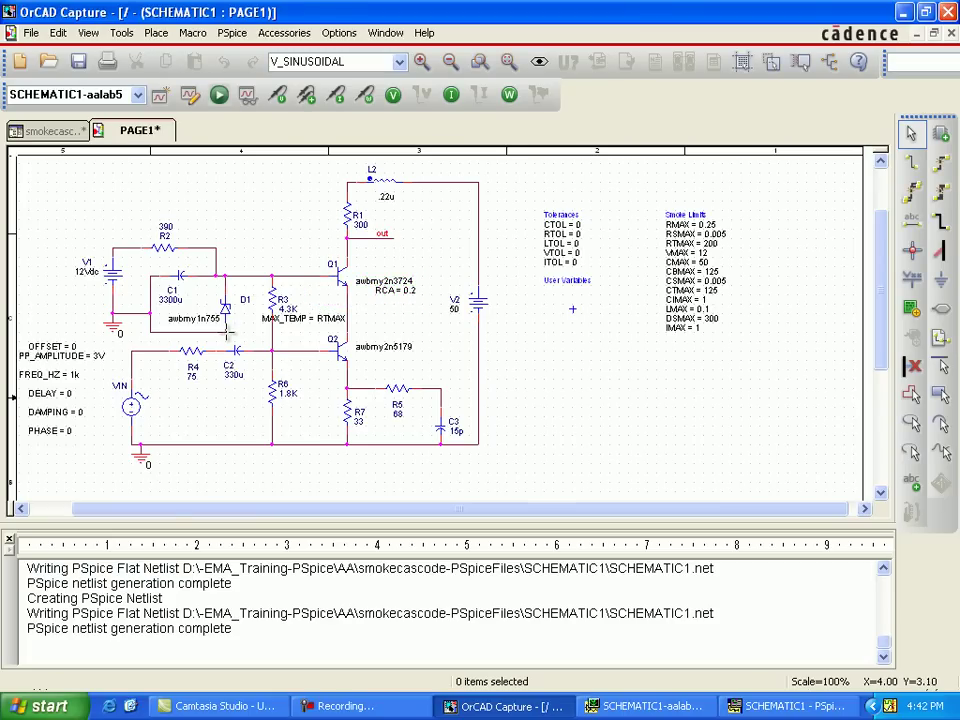
left_click(339, 349)
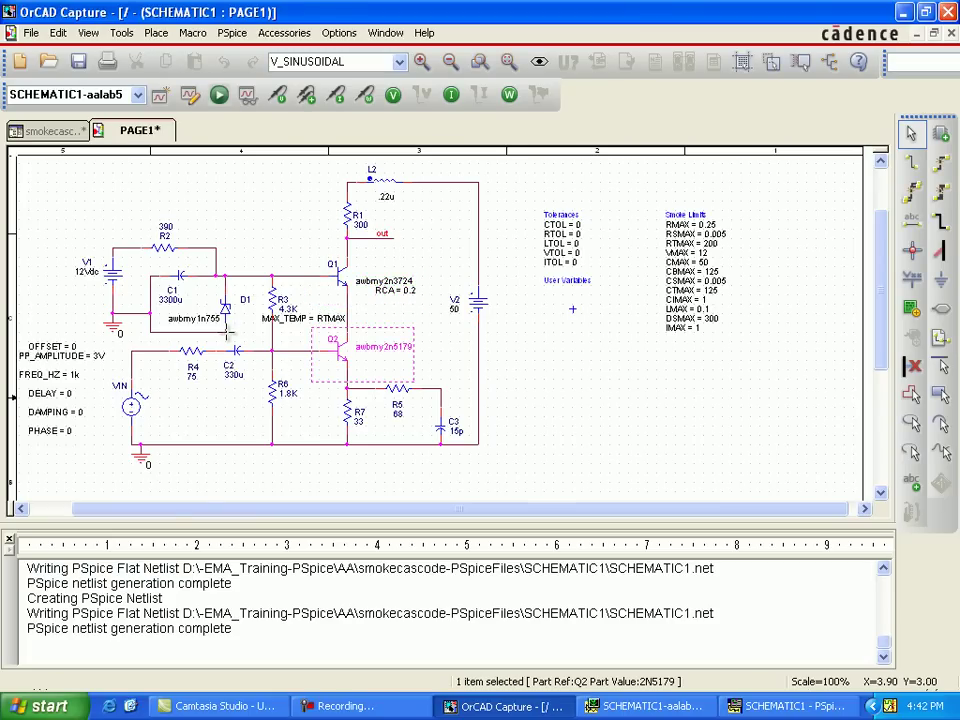
key("ctrl+e")
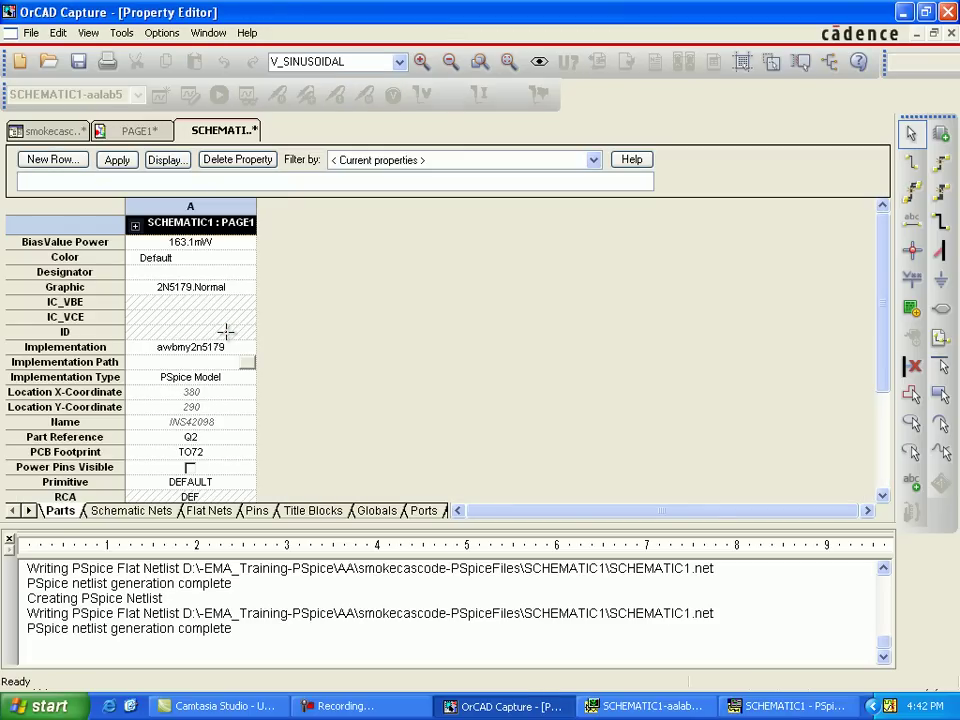
left_click(190, 494)
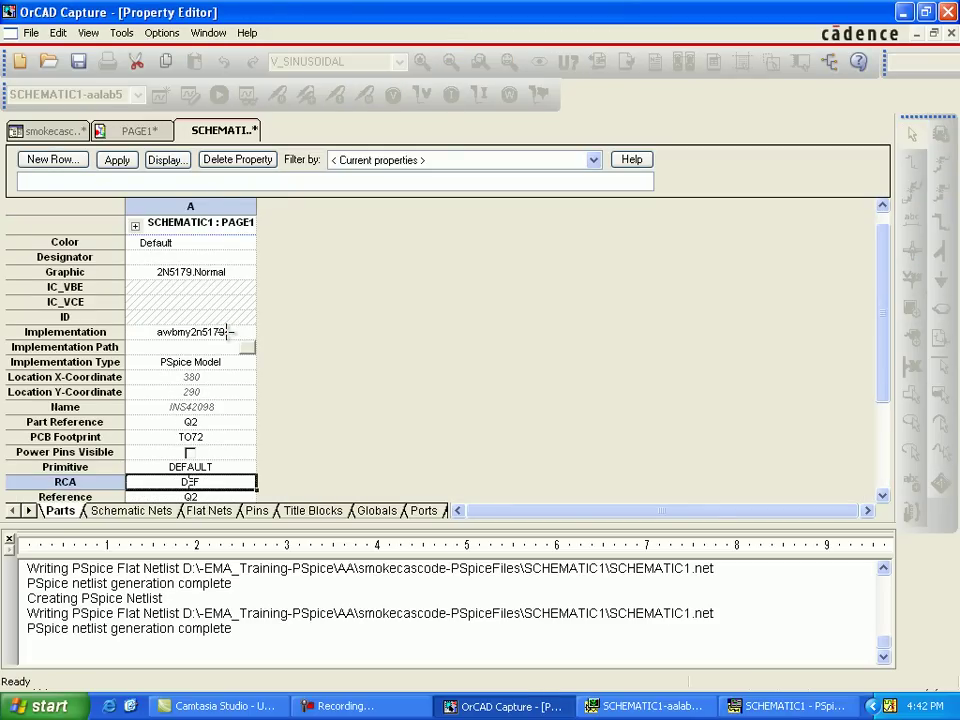
left_click_drag(189, 482, 226, 494)
type("0.2")
left_click(117, 160)
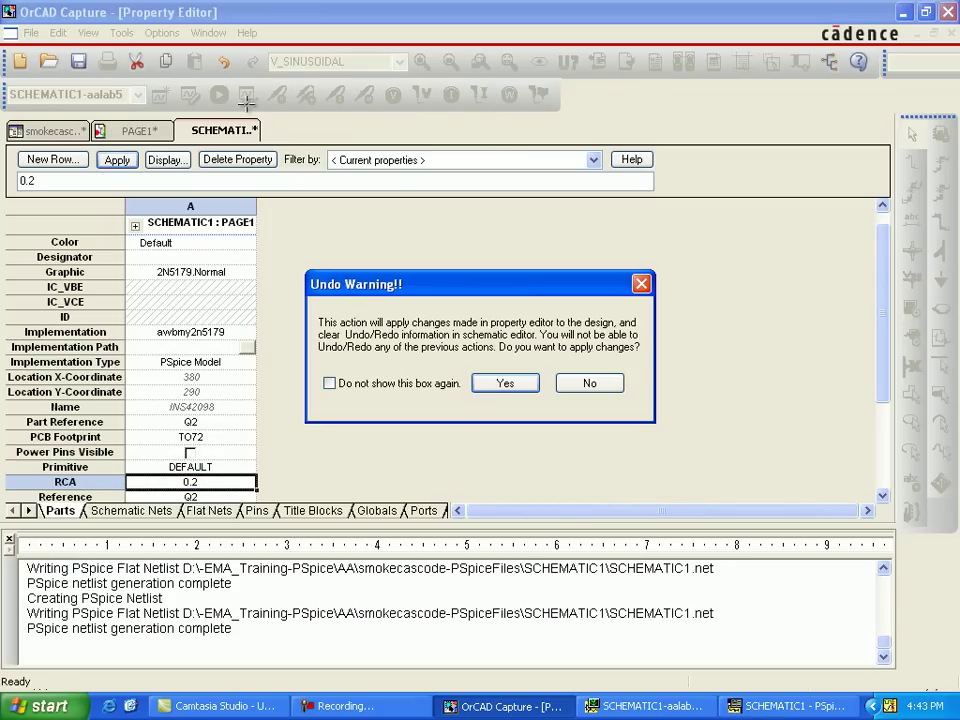
key("Return")
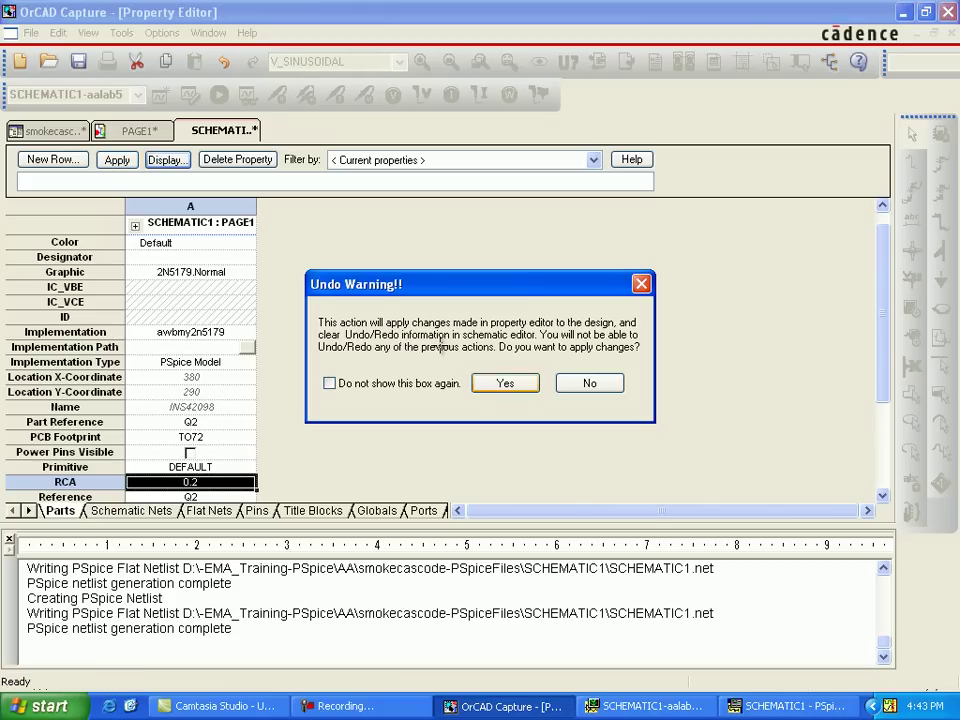
- Display Q2's RCA property on the schematic in the Name and Value format, applying the property changes
key("Return")
left_click(444, 380)
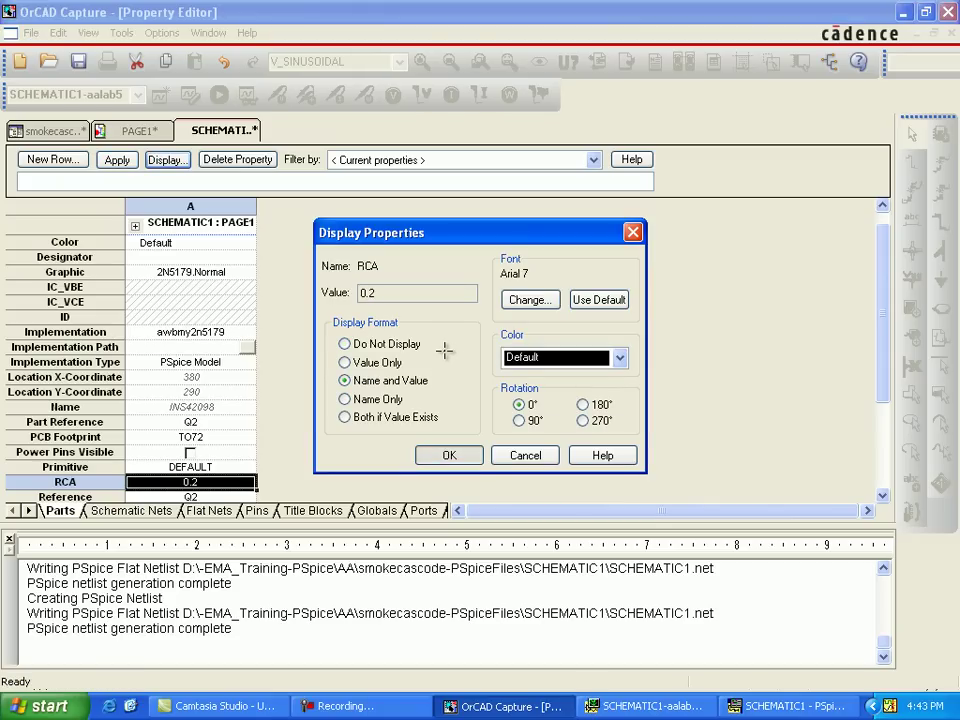
key("Return")
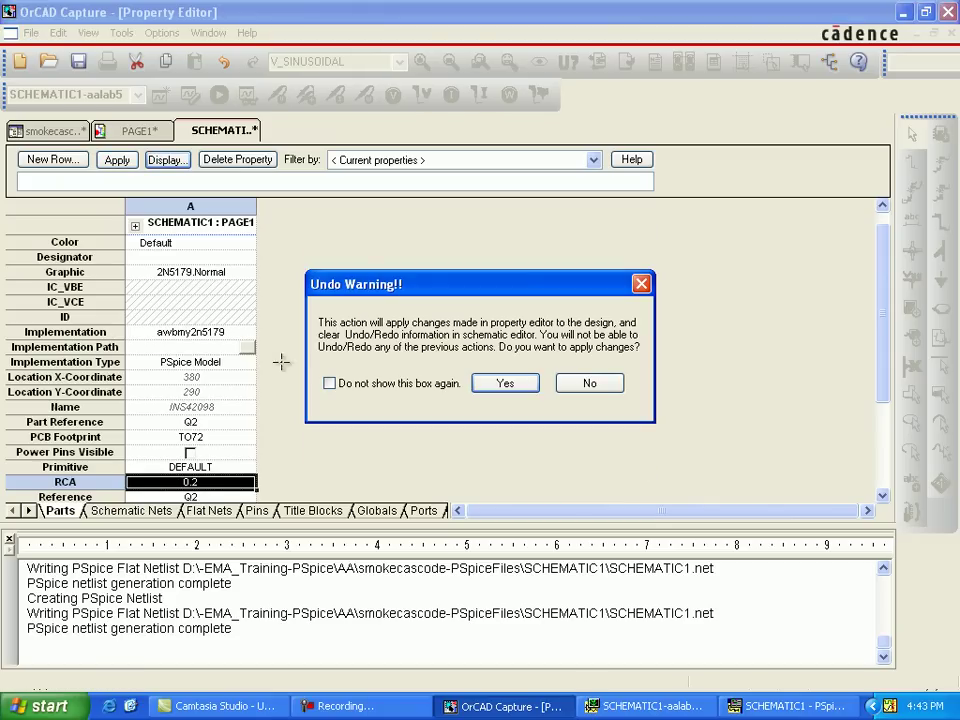
key("Return")
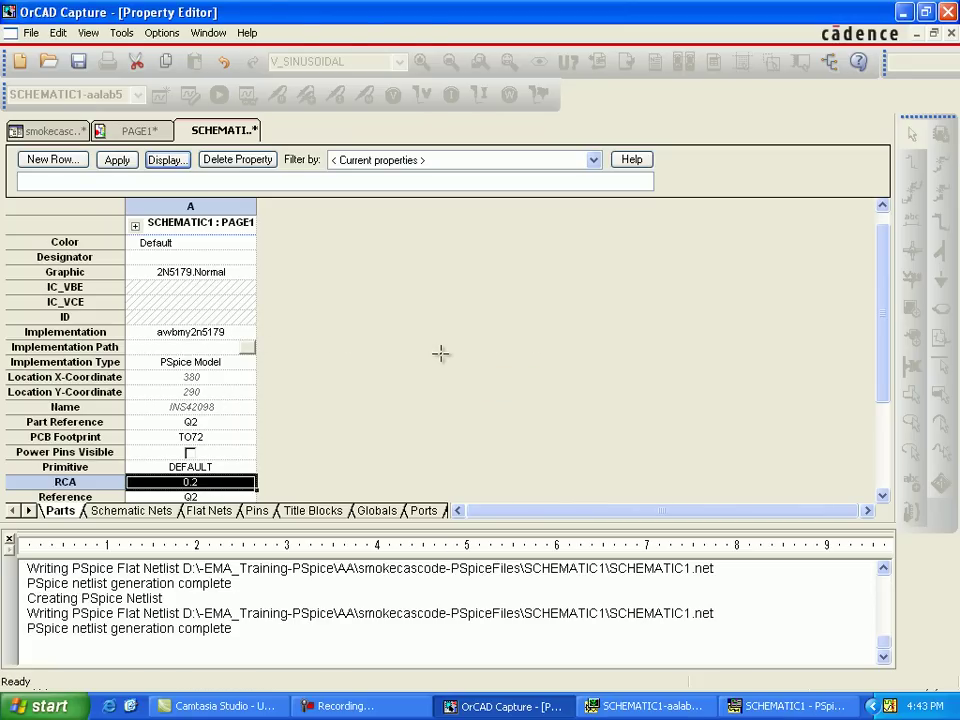
- Return to the schematic page and move Q2's RCA label to just below the transistor's awbmy2n5179 part name
key("ctrl+F4")
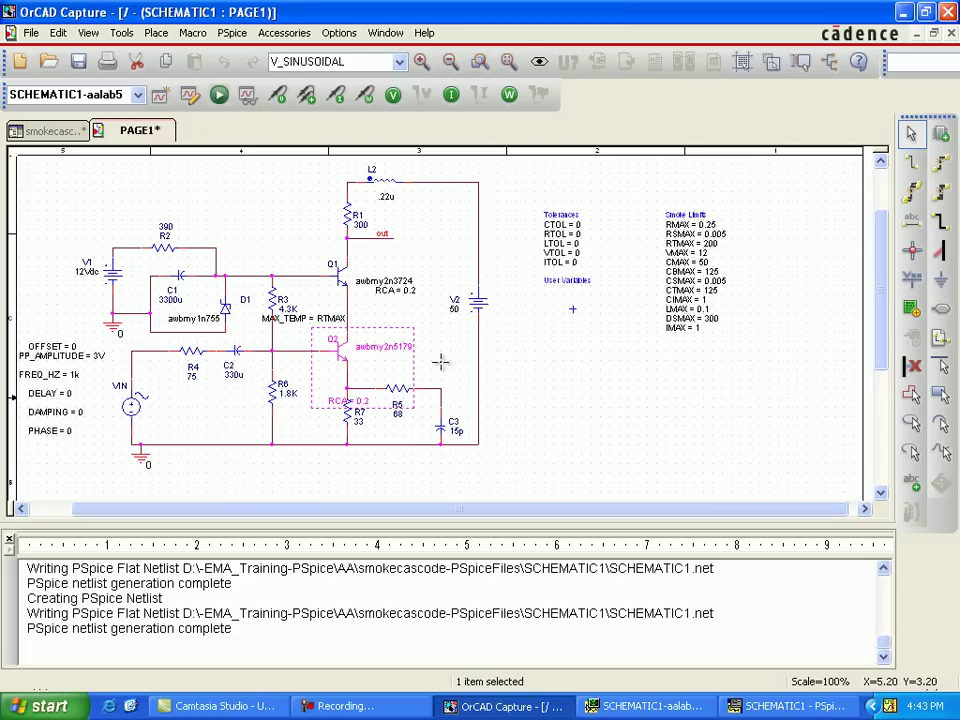
left_click(439, 380)
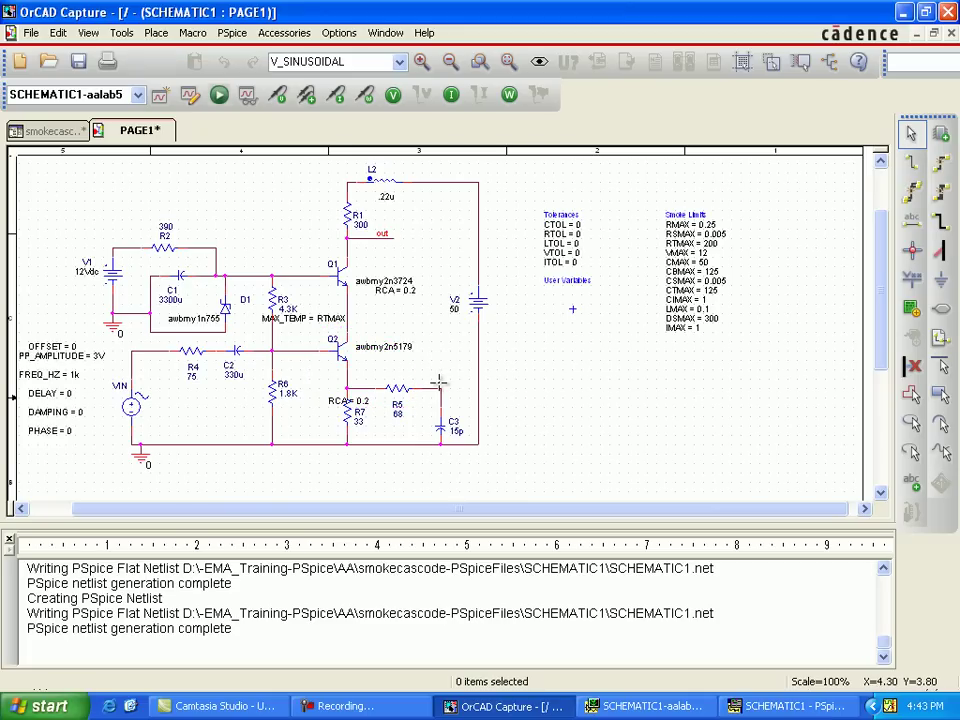
key("Tab")
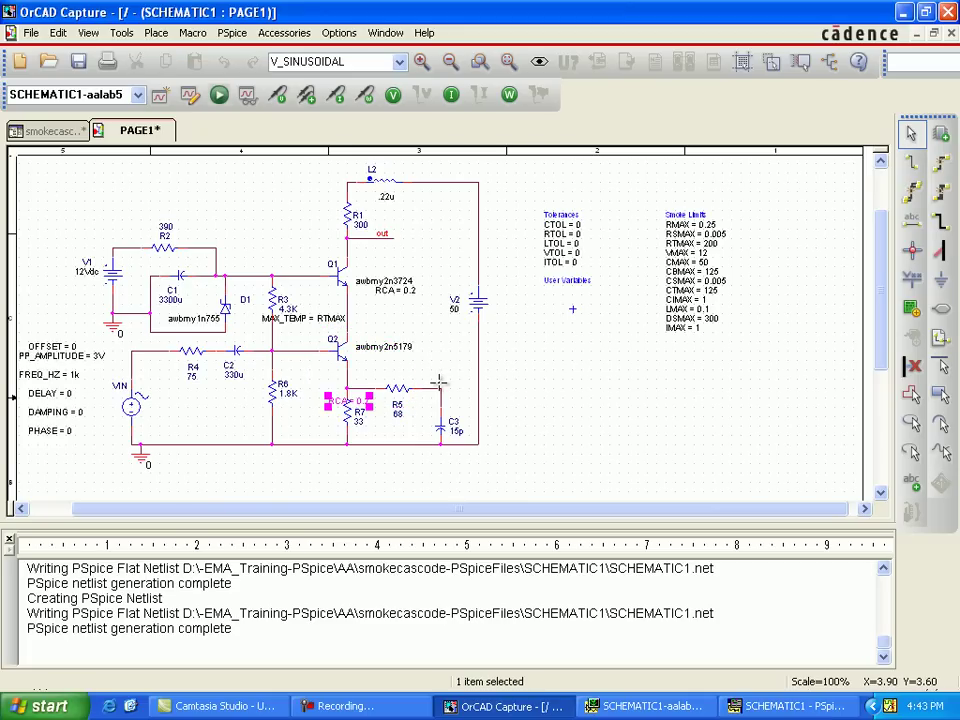
left_click_drag(349, 401, 396, 365)
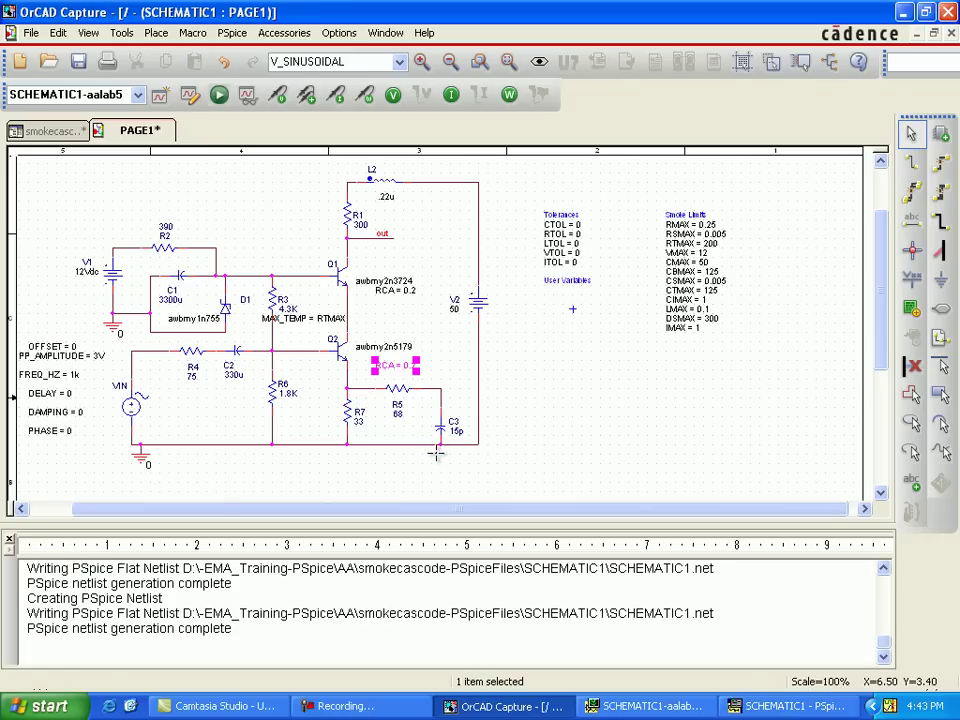
left_click(434, 457)
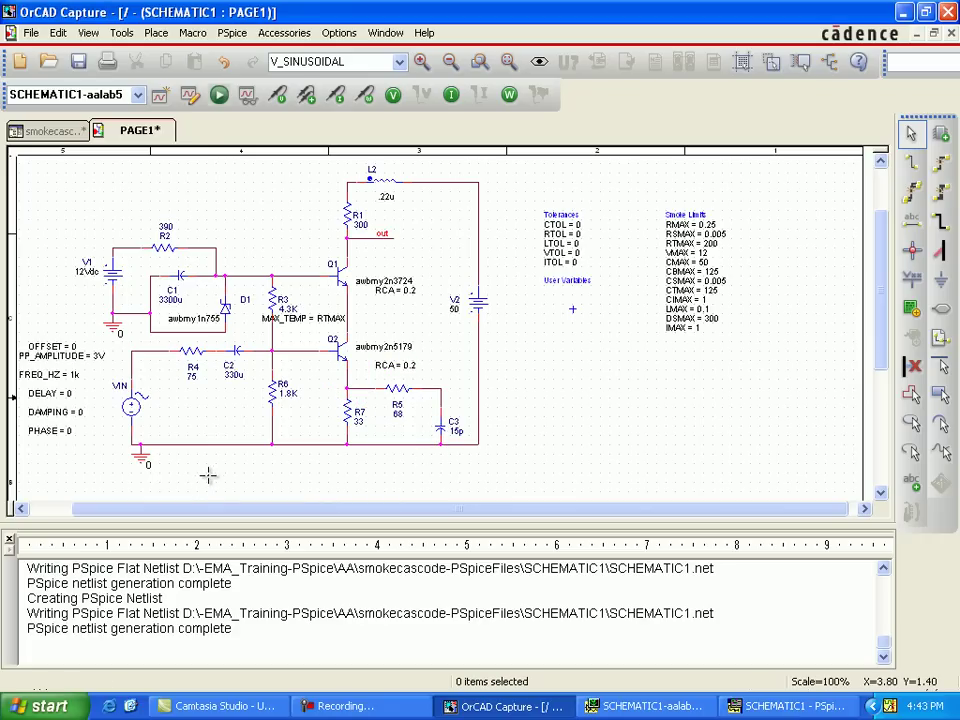
- Run the PSpice simulation with the aalab5 profile and open the Smoke advanced analysis for the design
key("F11")
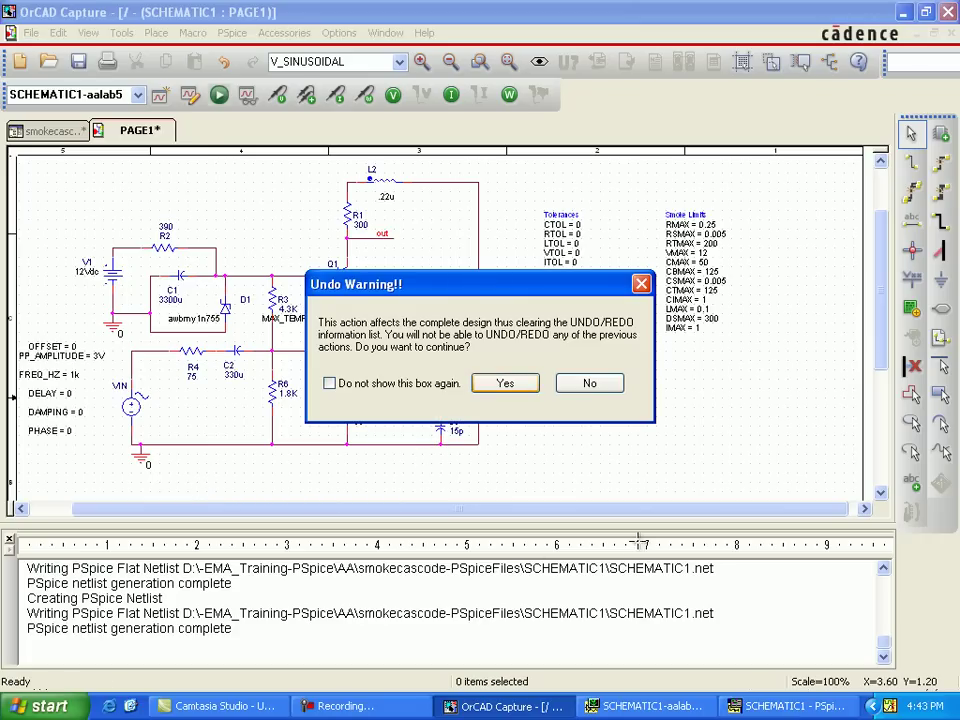
key("Return")
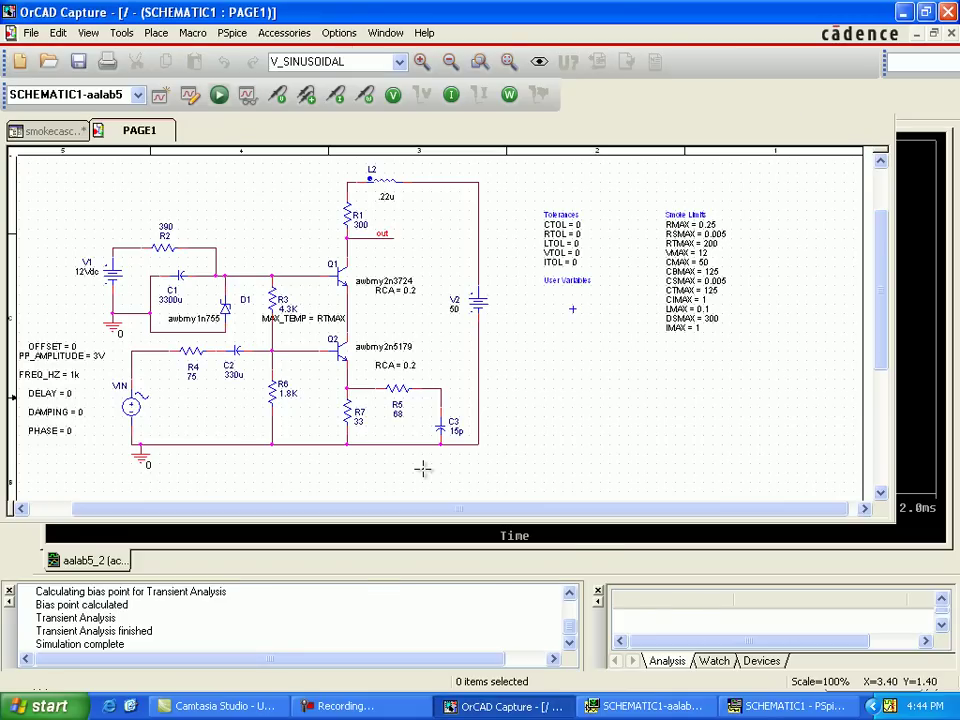
key("alt+s")
key("Down")
key("Down")
key("Down")
key("Down")
key("Down")
key("Down")
key("Down")
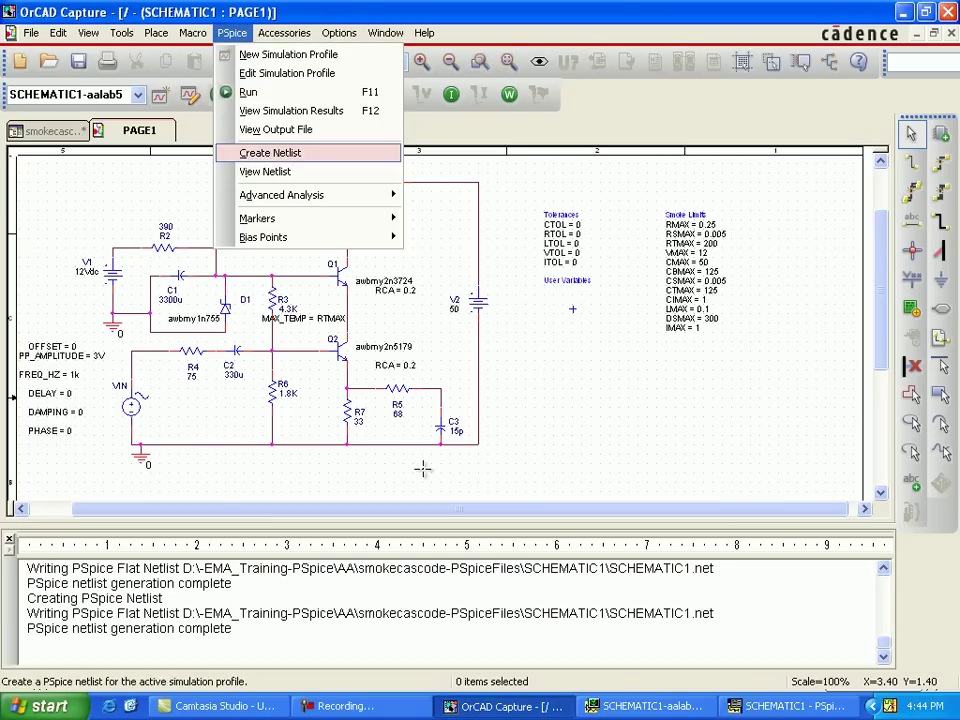
key("Right")
key("Down")
key("Down")
key("Down")
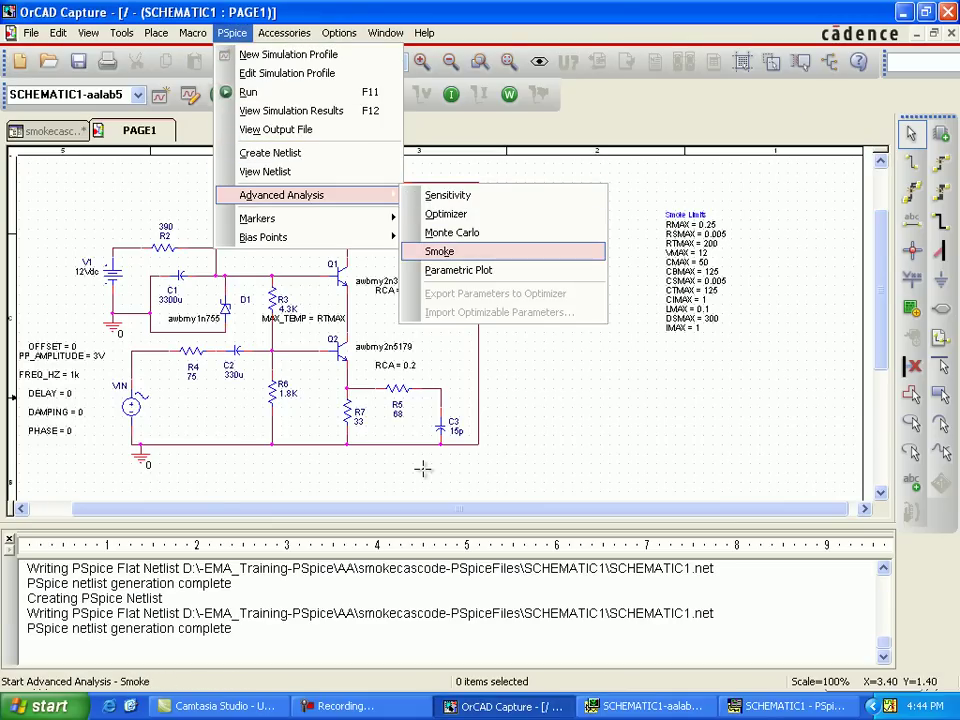
key("Return")
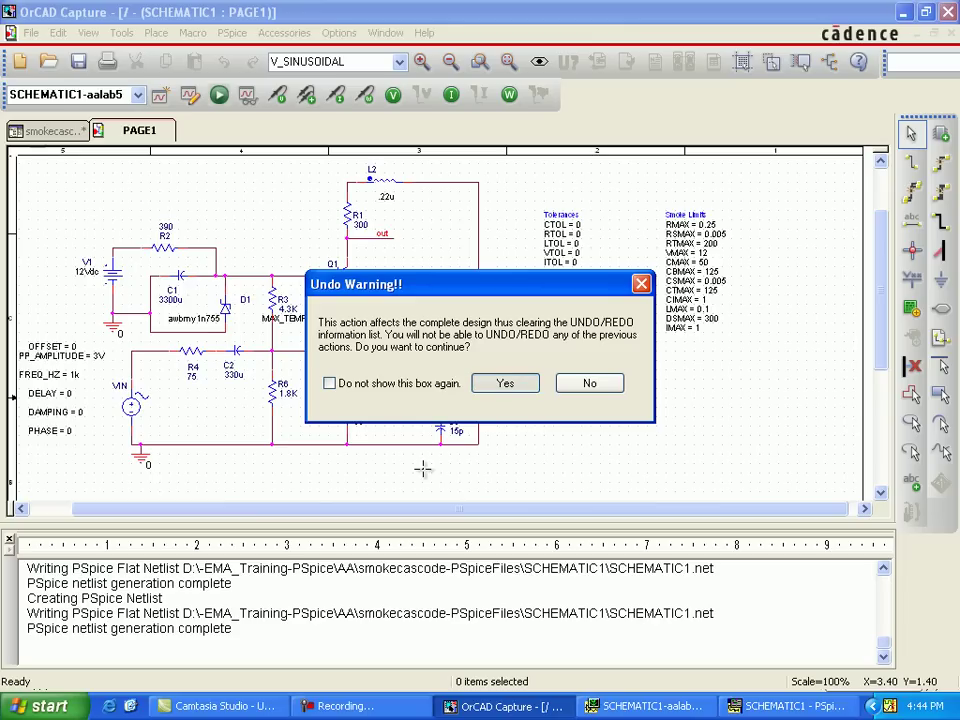
key("Return")
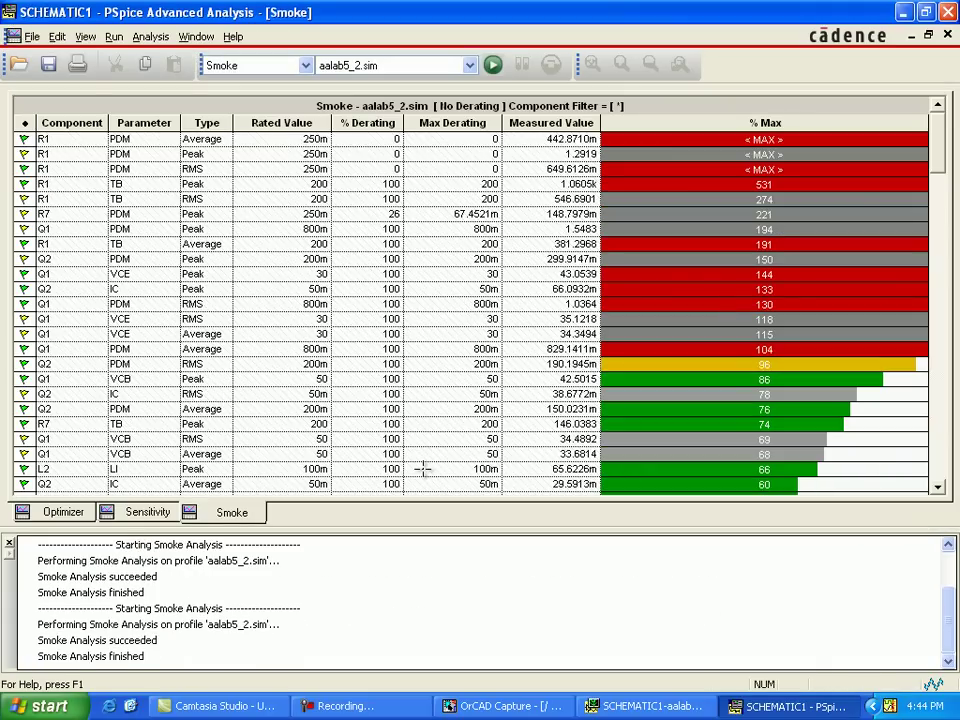
- Switch to OrCAD Capture and create the PSpice netlist, accepting that the undo history is cleared
key("alt+Tab")
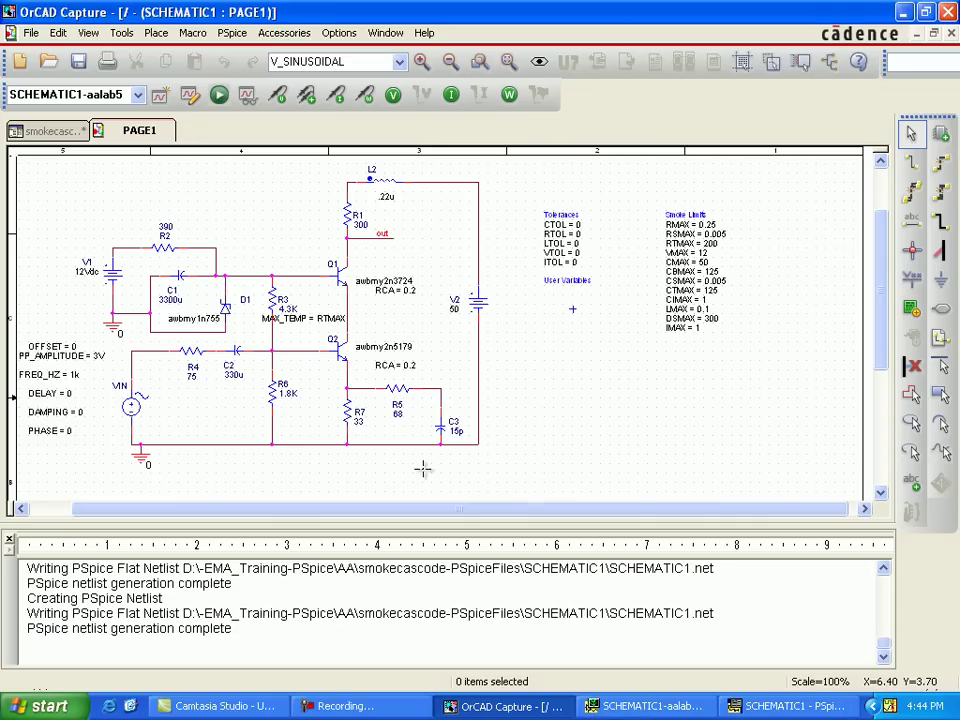
key("alt+s")
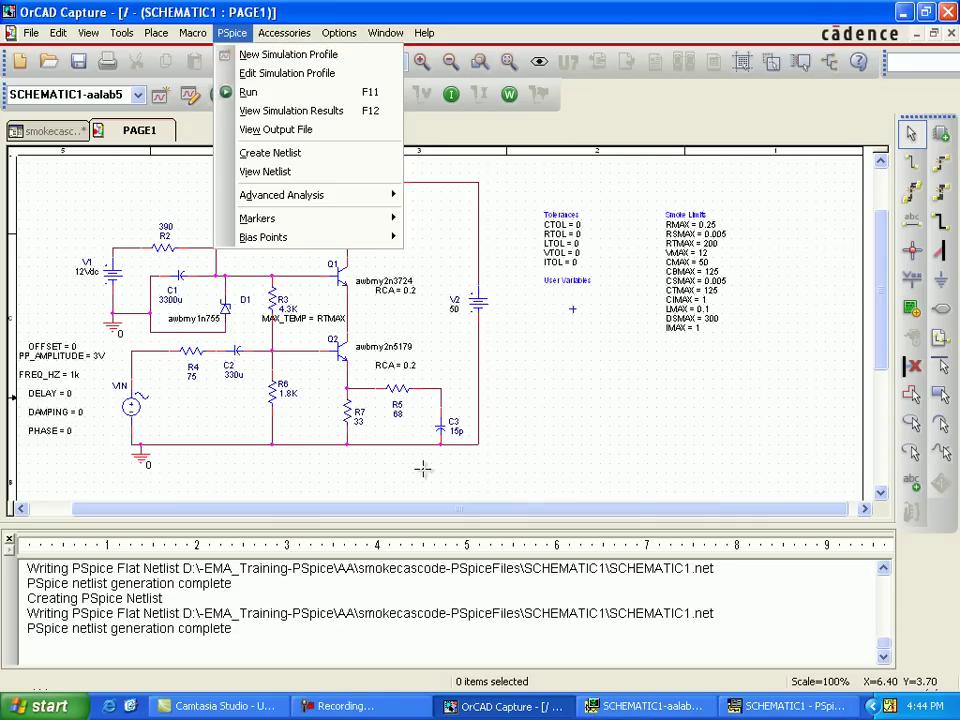
key("Down")
key("Down")
key("Down")
key("Down")
key("Down")
key("Down")
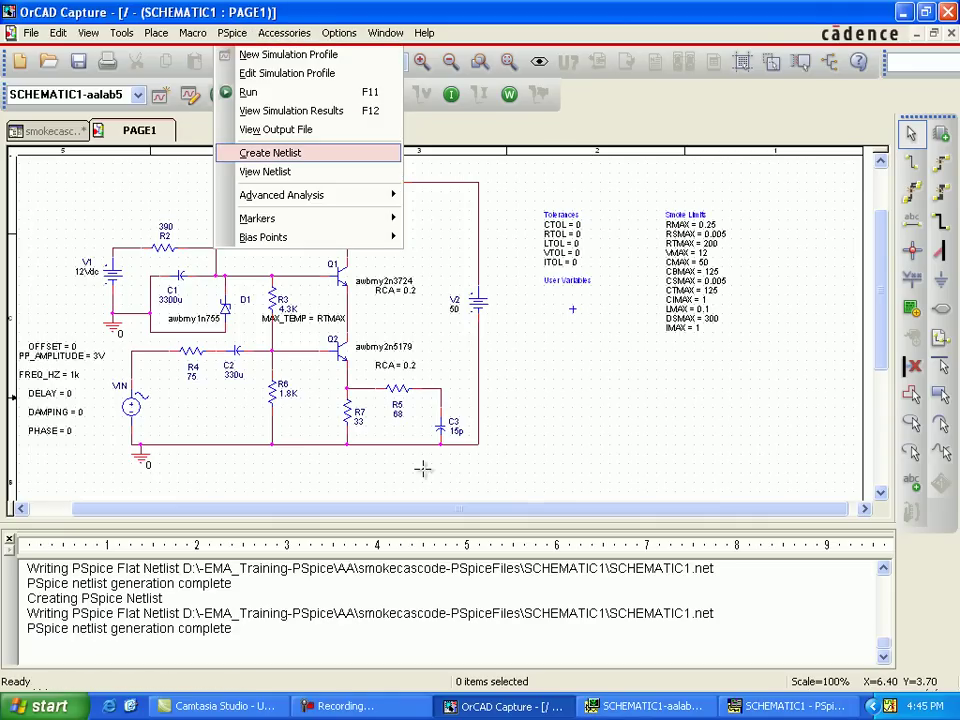
key("Return")
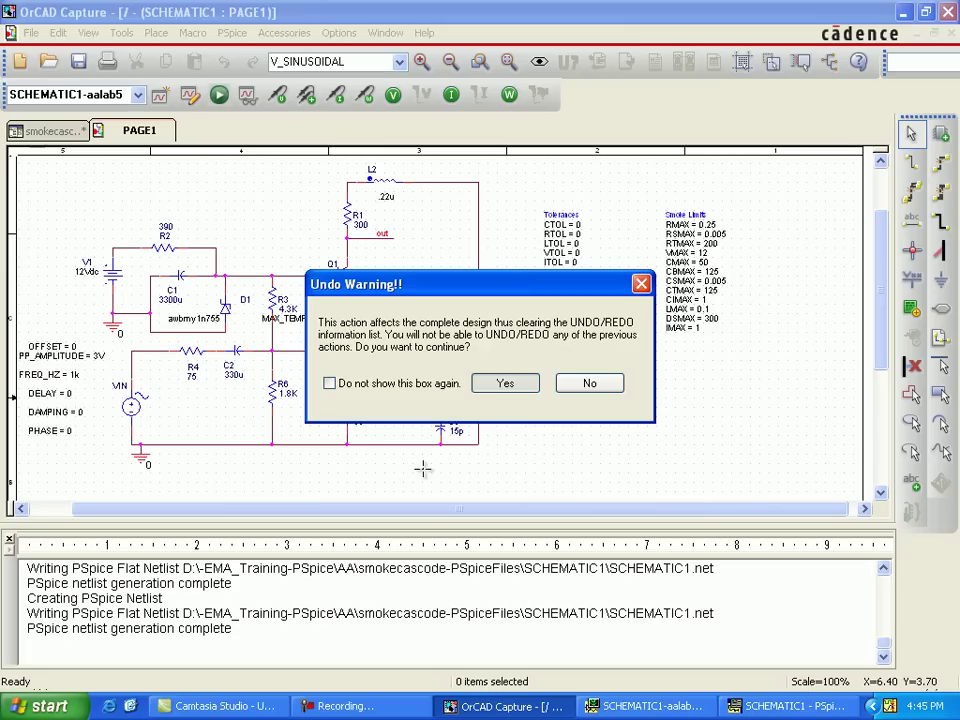
key("Return")
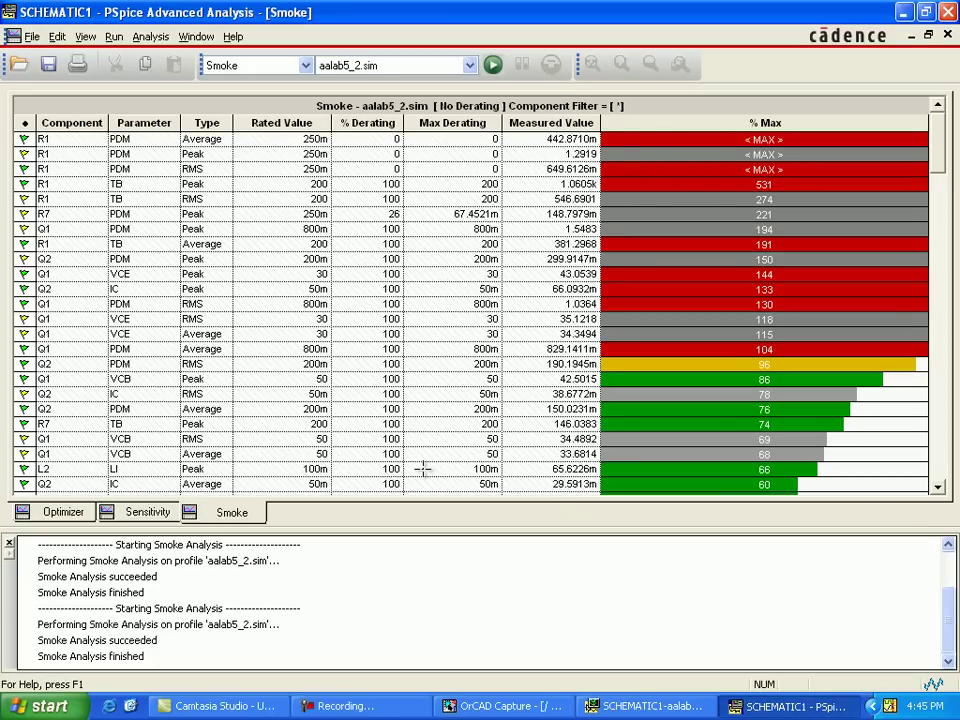
- Switch to PSpice Advanced Analysis and start the smoke analysis on aalab5_2.sim
key("alt")
key("Right")
key("Right")
key("Right")
key("Down")
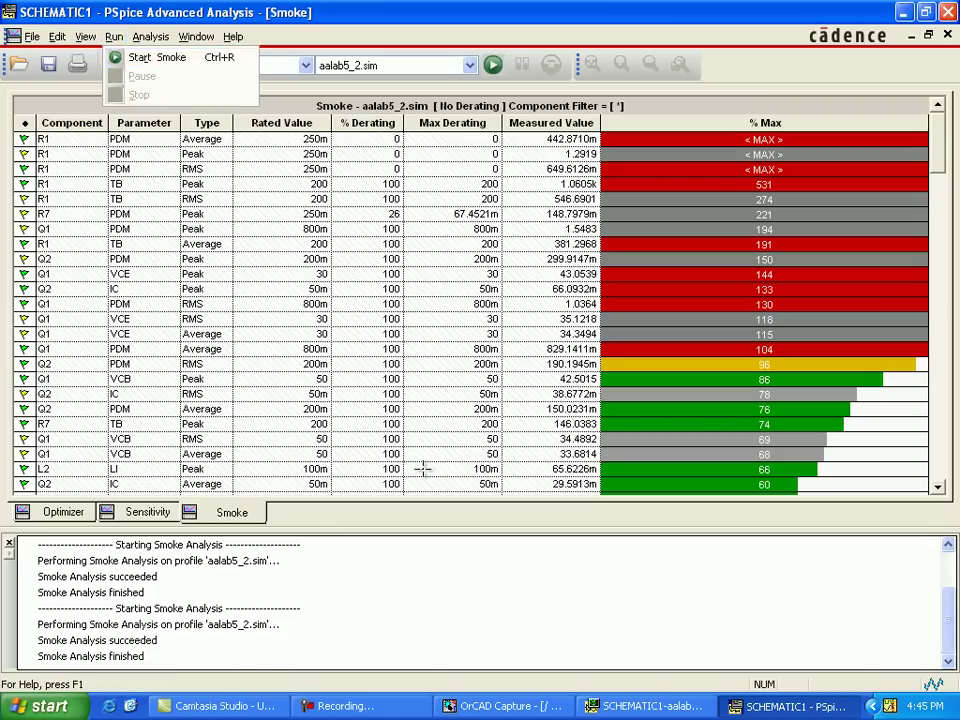
key("Return")
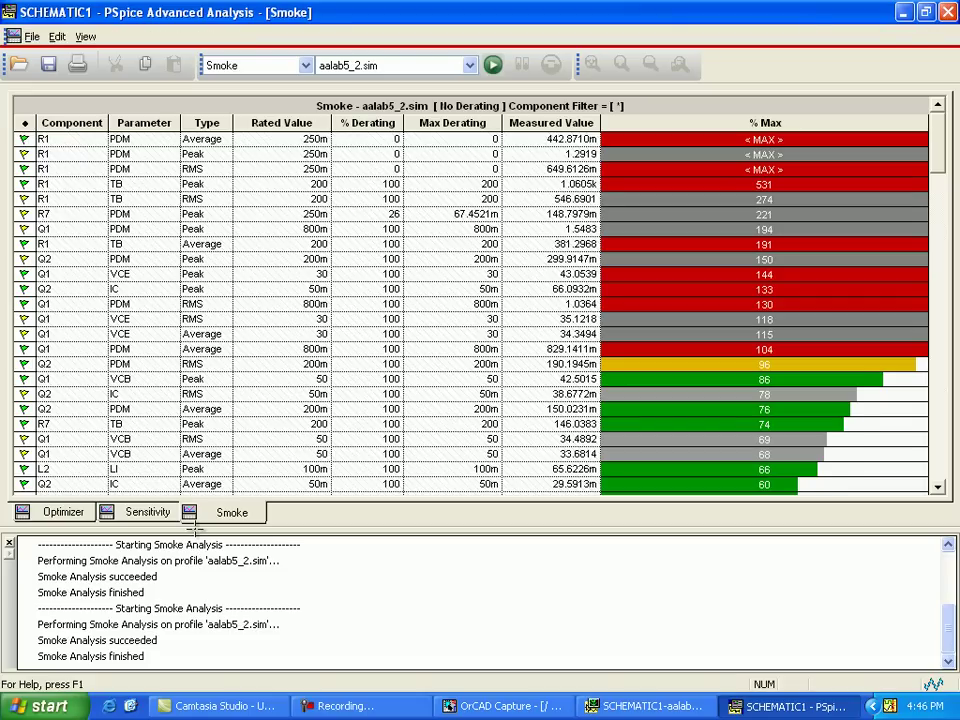
- Look through the smoke results and hide the peak and RMS values so that only average values are listed
key("Page_Down")
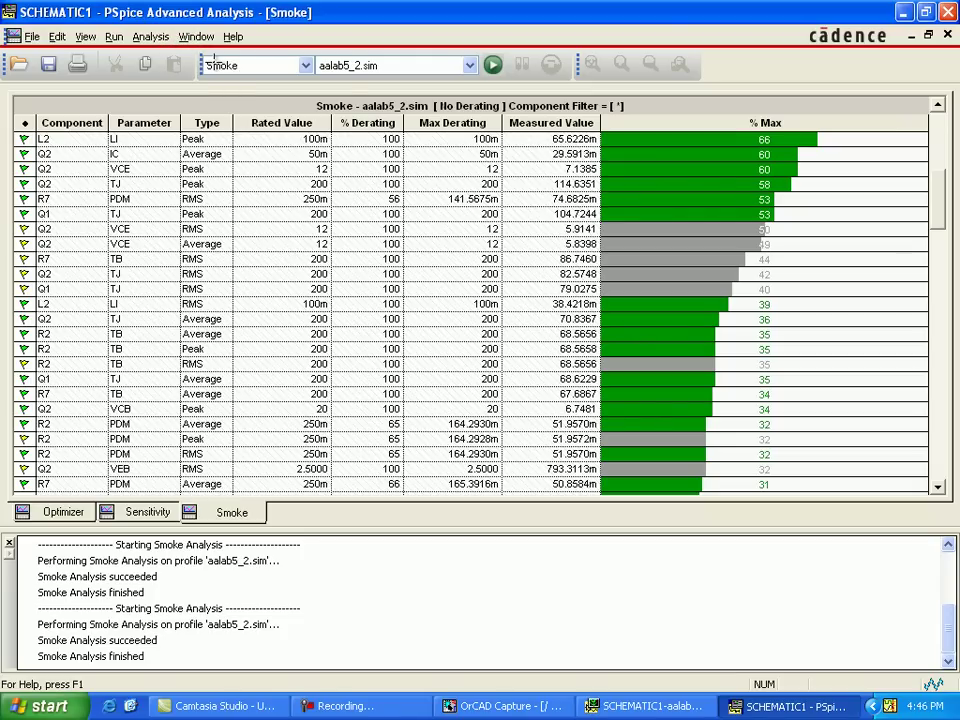
scroll(270, 135, "up", 7)
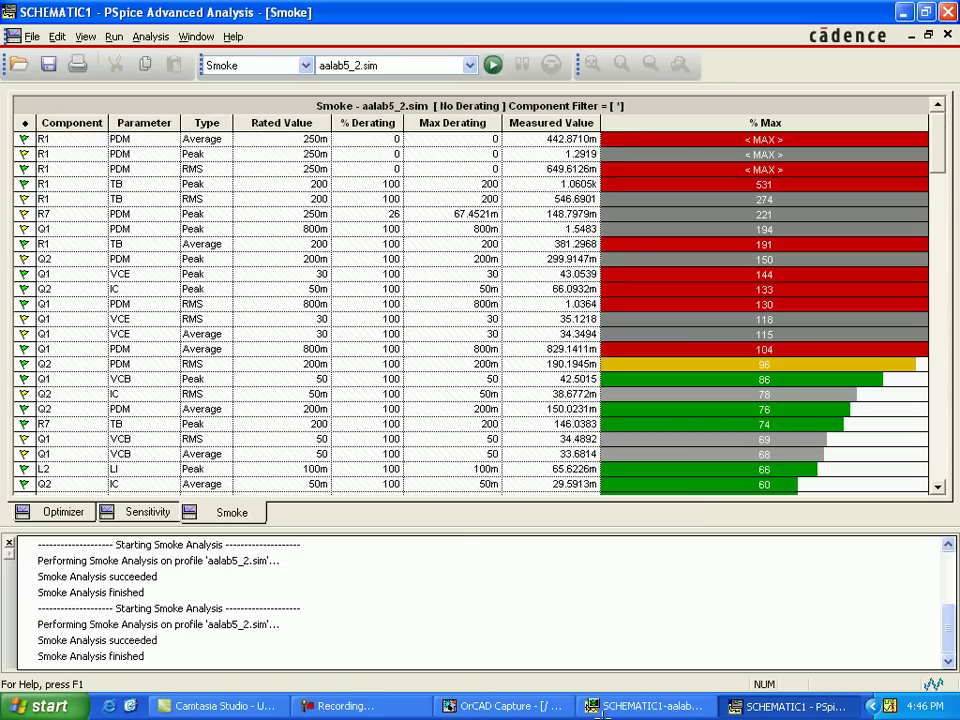
left_click(300, 274)
left_click(296, 199)
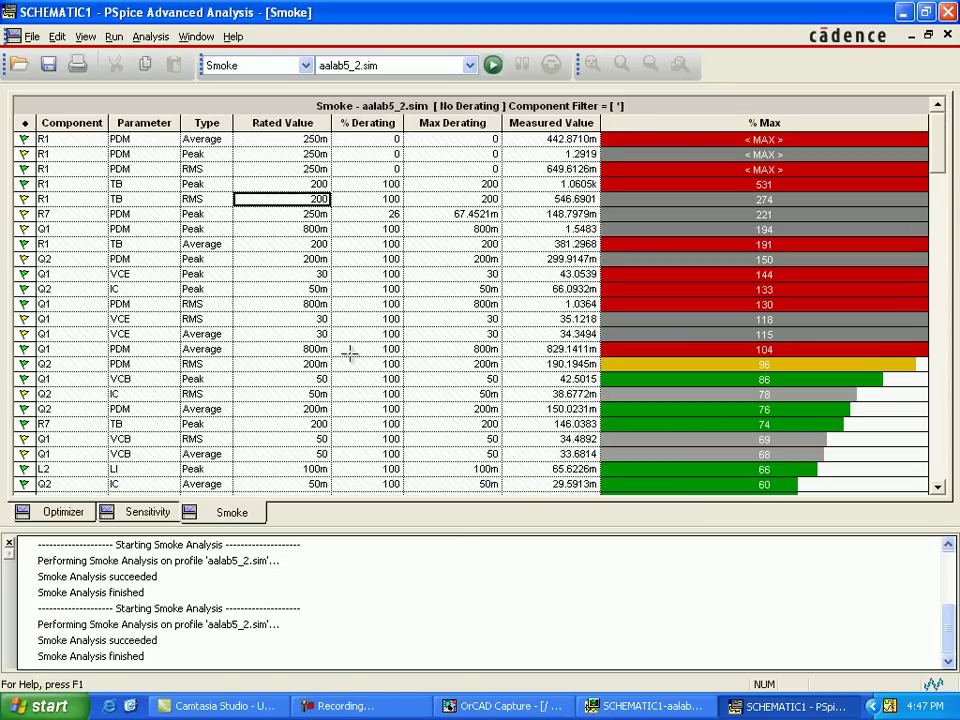
right_click(296, 199)
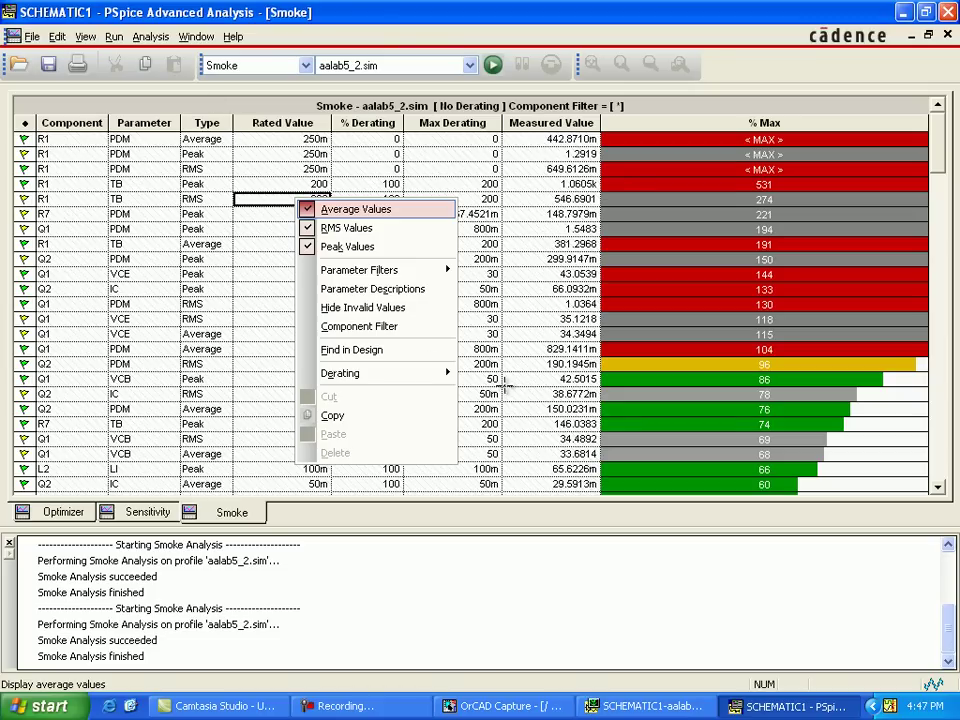
key("Down")
key("Down")
key("Return")
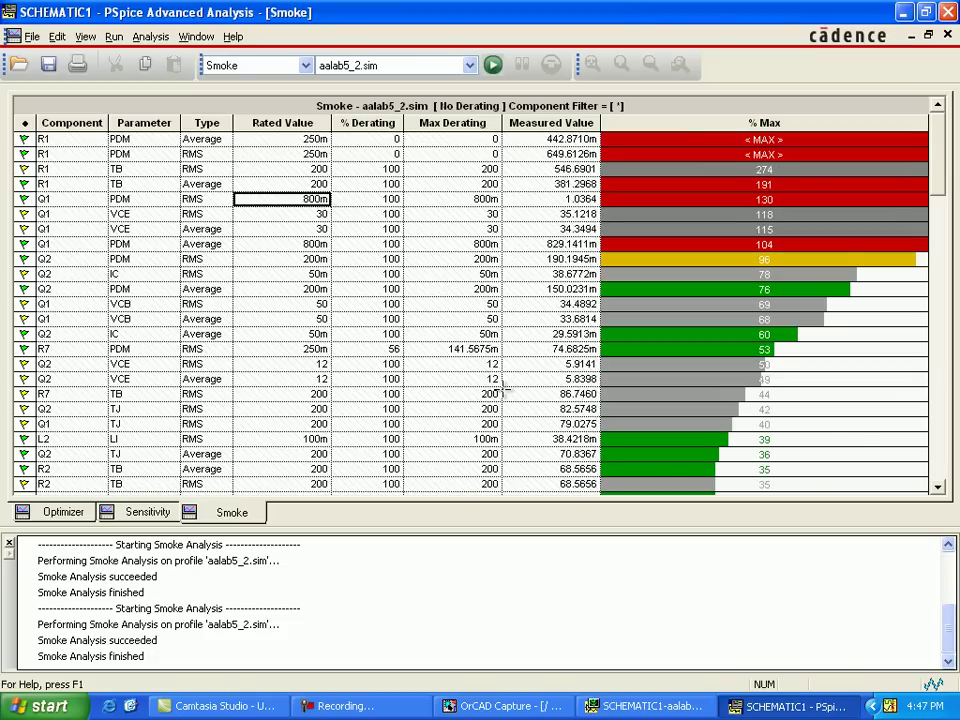
key("shift+F10")
key("Down")
key("Down")
key("Return")
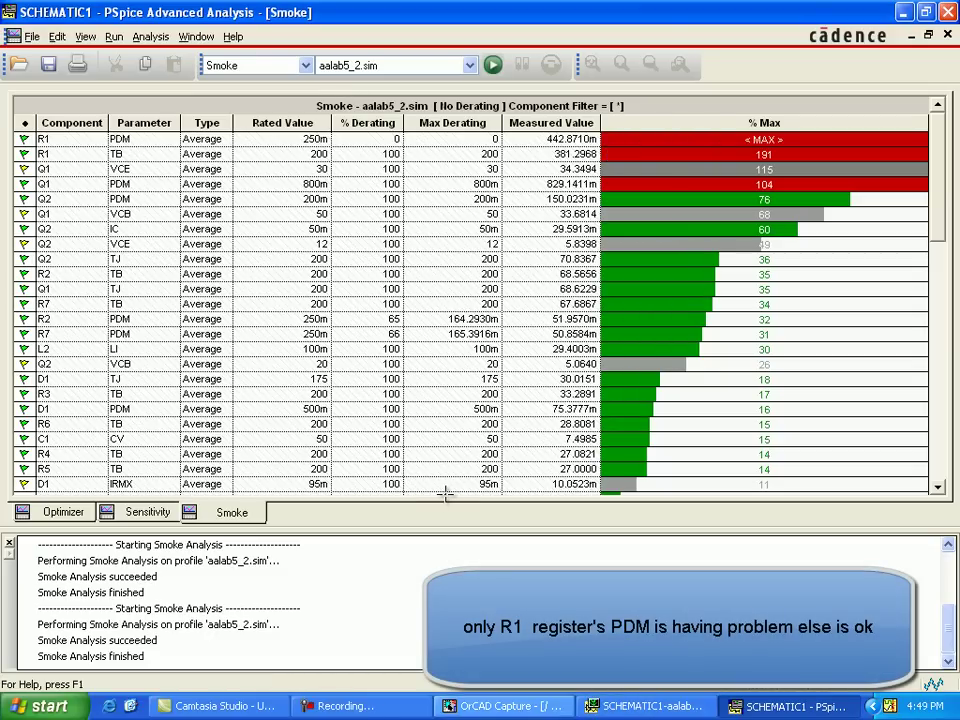
- Switch to OrCAD Capture, set resistor R1's POWER property to 2 and apply the change to the design
key("alt+Tab")
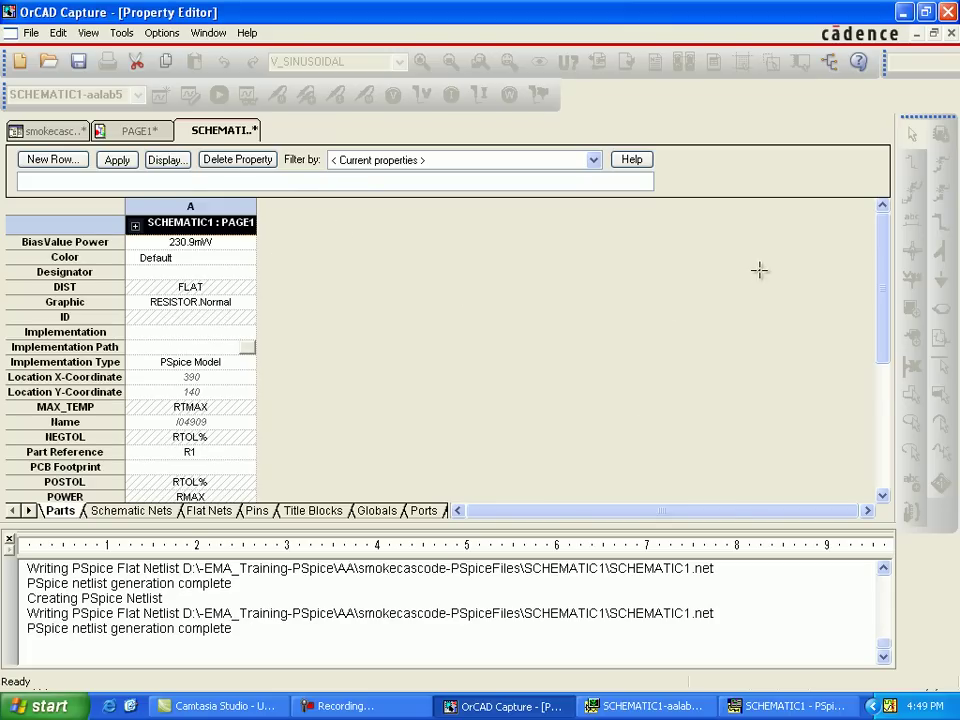
scroll(704, 278, "down", 2)
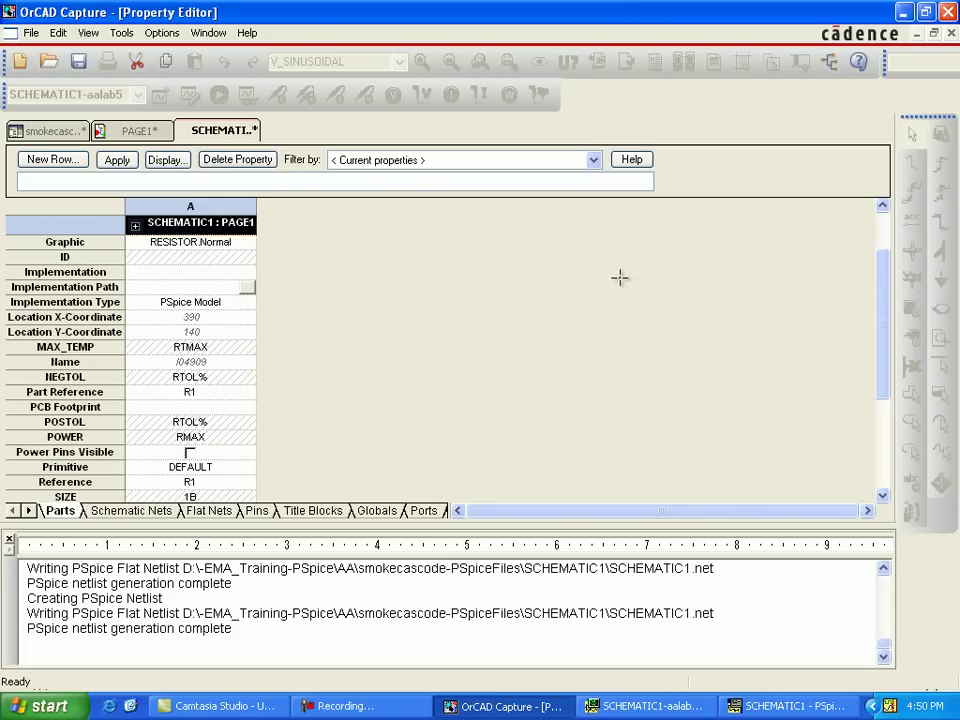
key("F2")
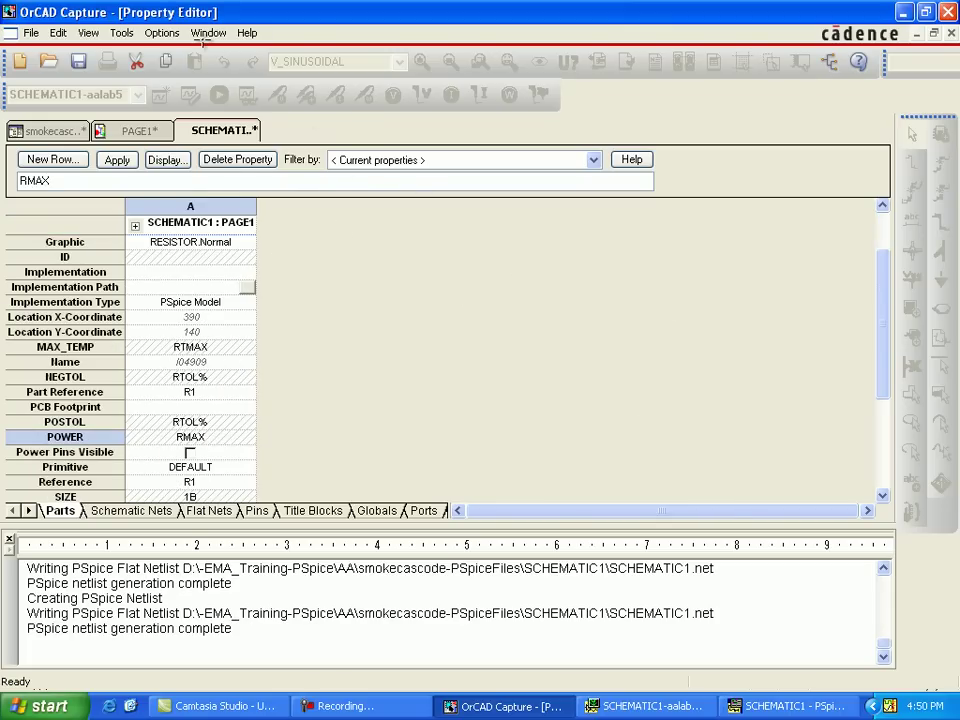
key("shift+Home")
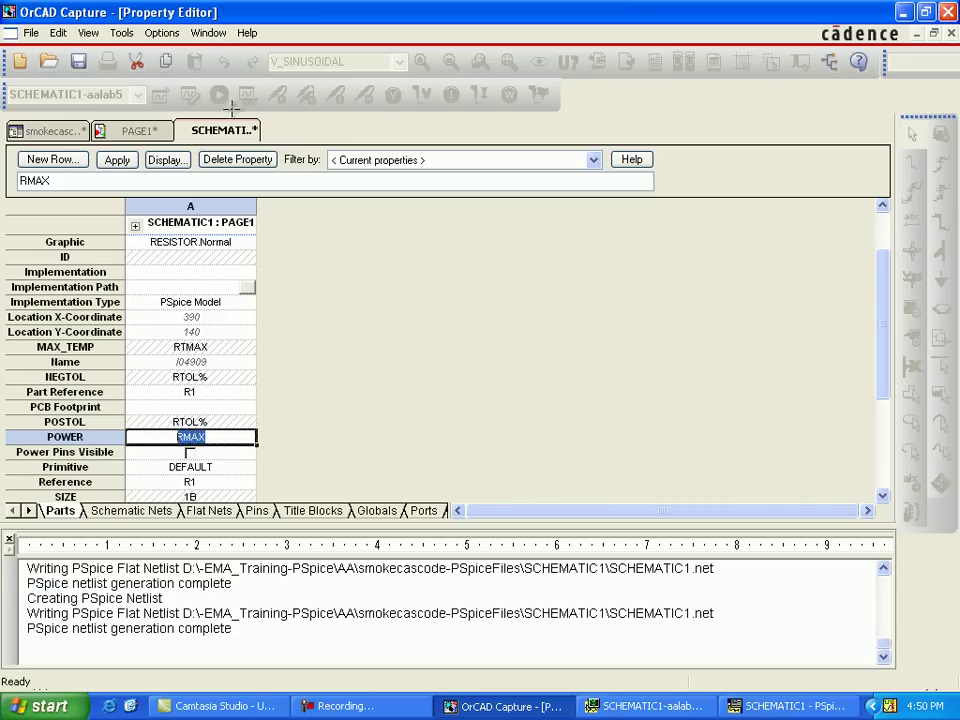
type("2")
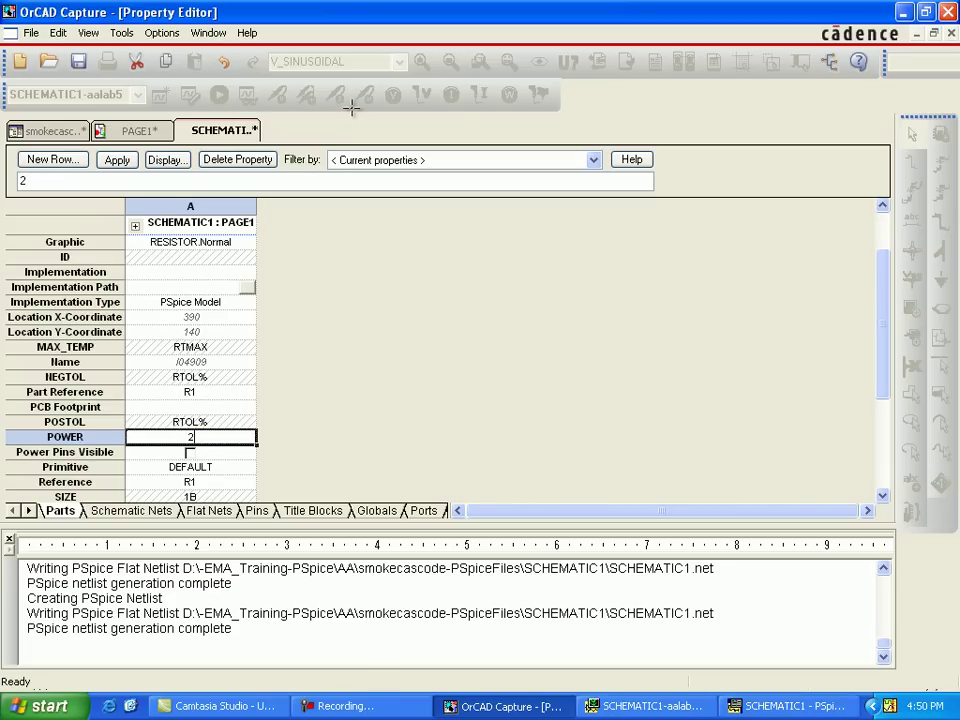
key("Return")
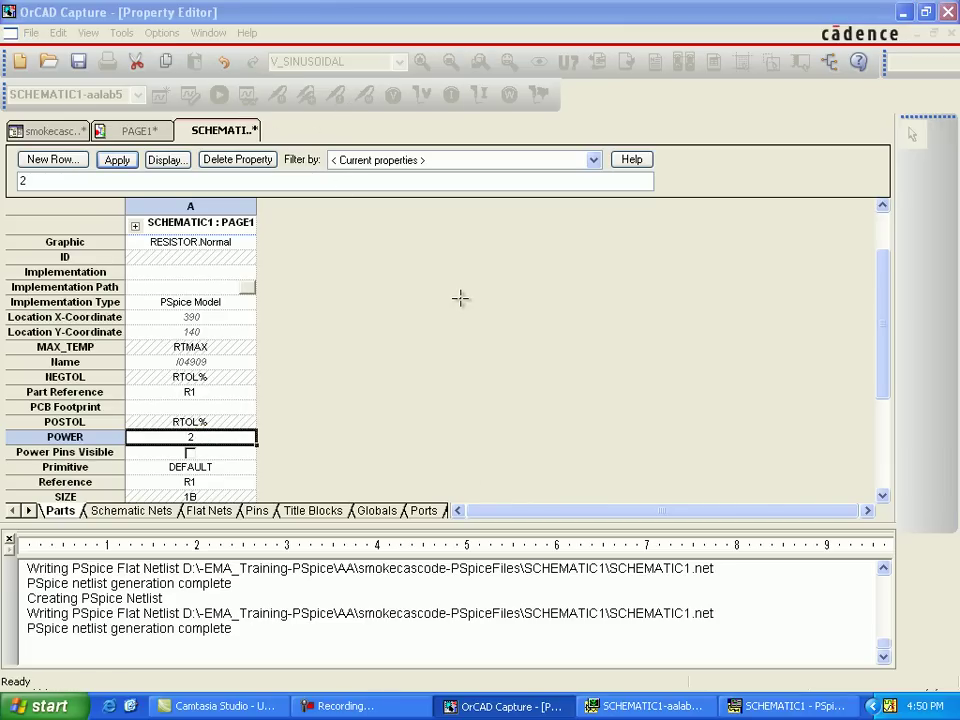
key("Return")
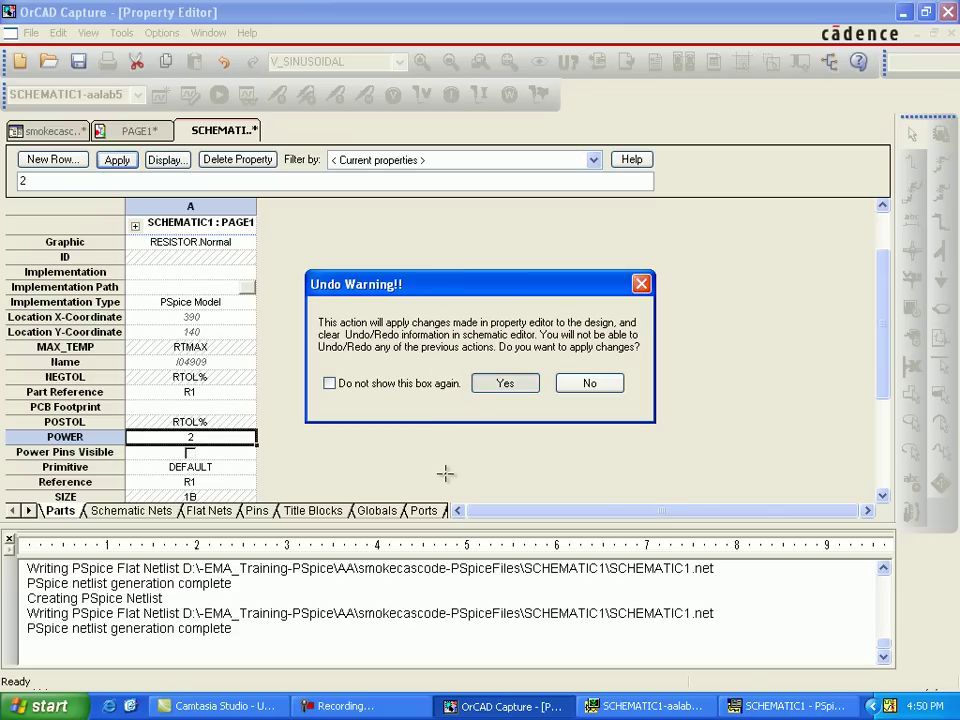
key("Return")
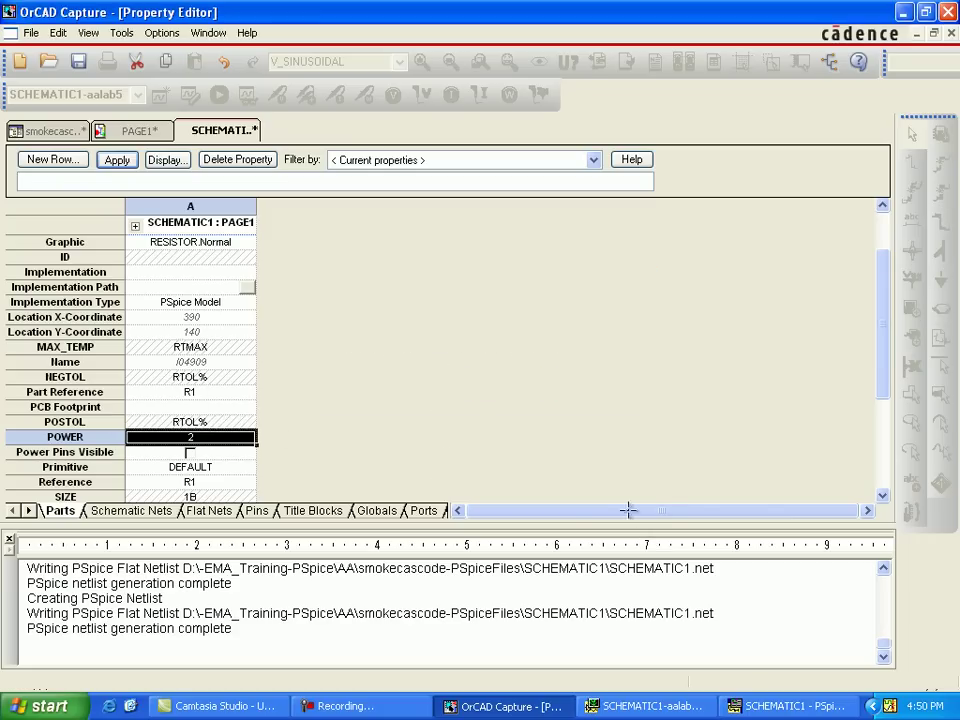
- Display R1's POWER property on the schematic in the Name and Value format and apply the property changes
left_click(224, 350)
key("Return")
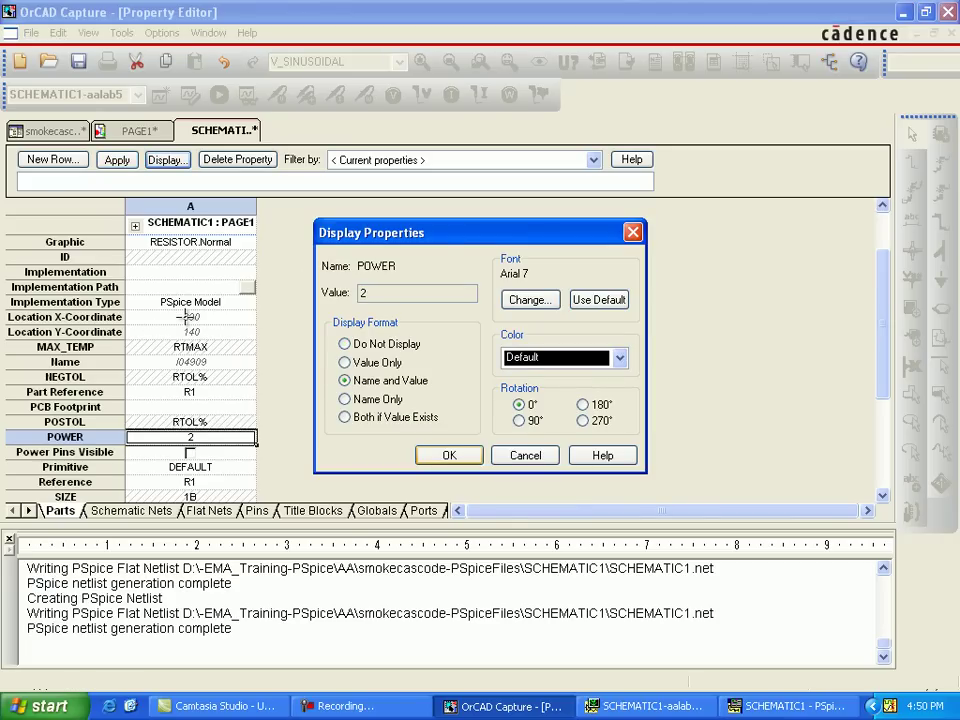
key("Return")
key("Return")
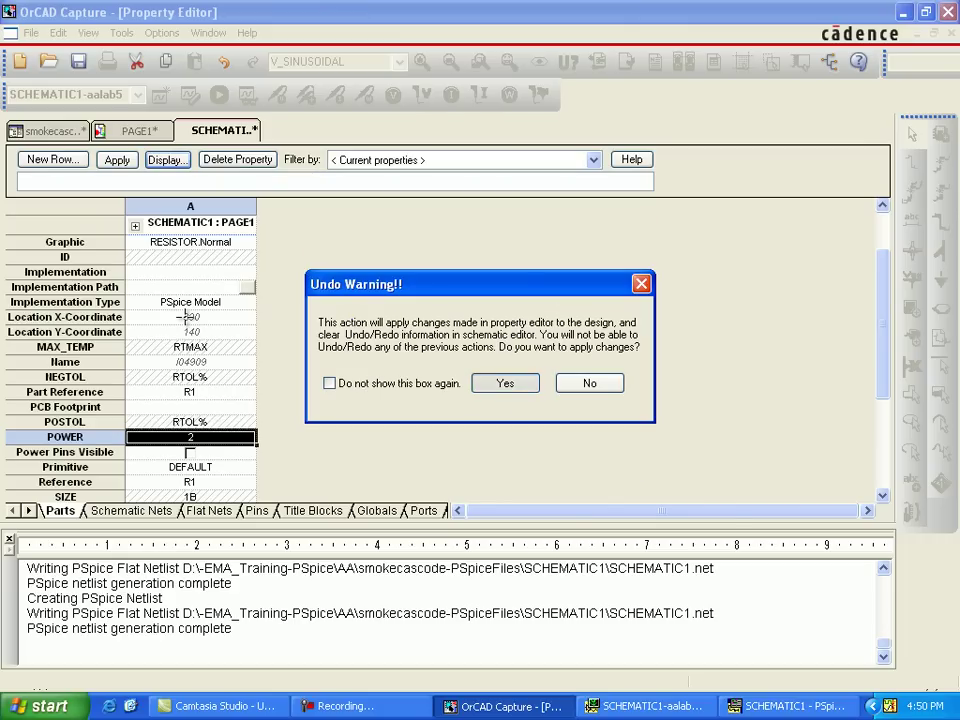
key("Return")
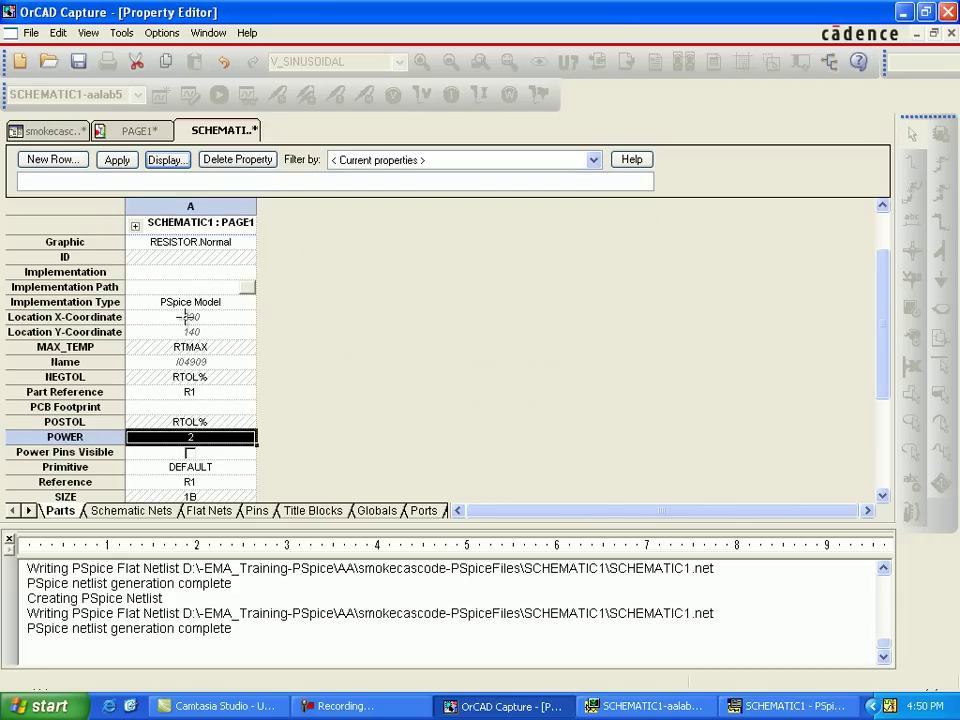
- Set resistor R1's SLOPE property to 0.025, apply the change to the design and close the property editor
scroll(185, 317, "down", 4)
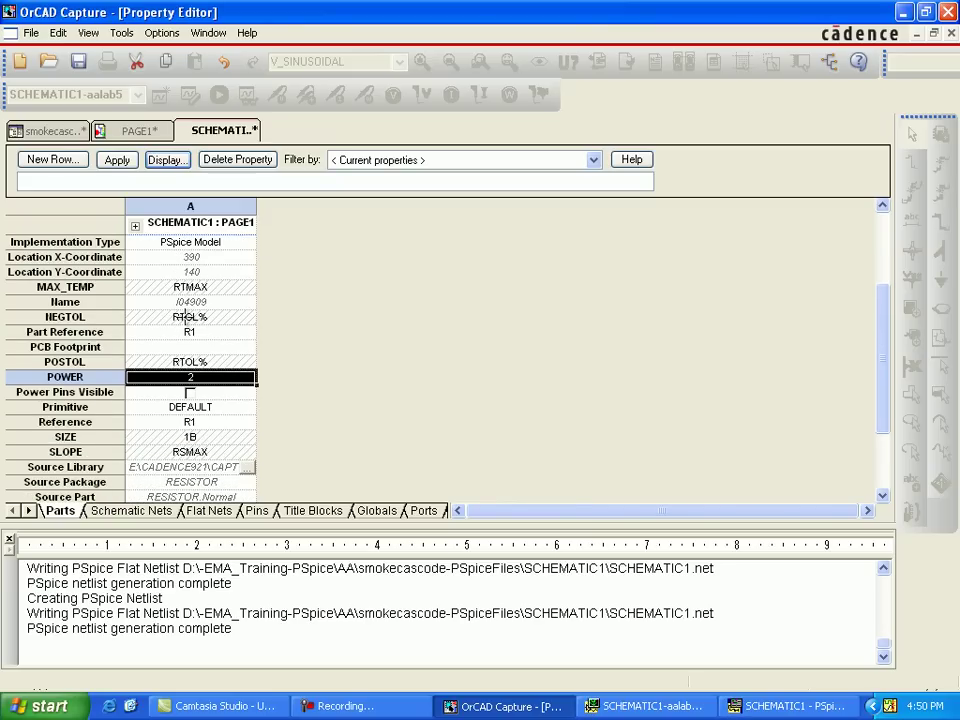
left_click(185, 317)
key("Down")
key("Down")
key("Down")
key("Down")
key("Down")
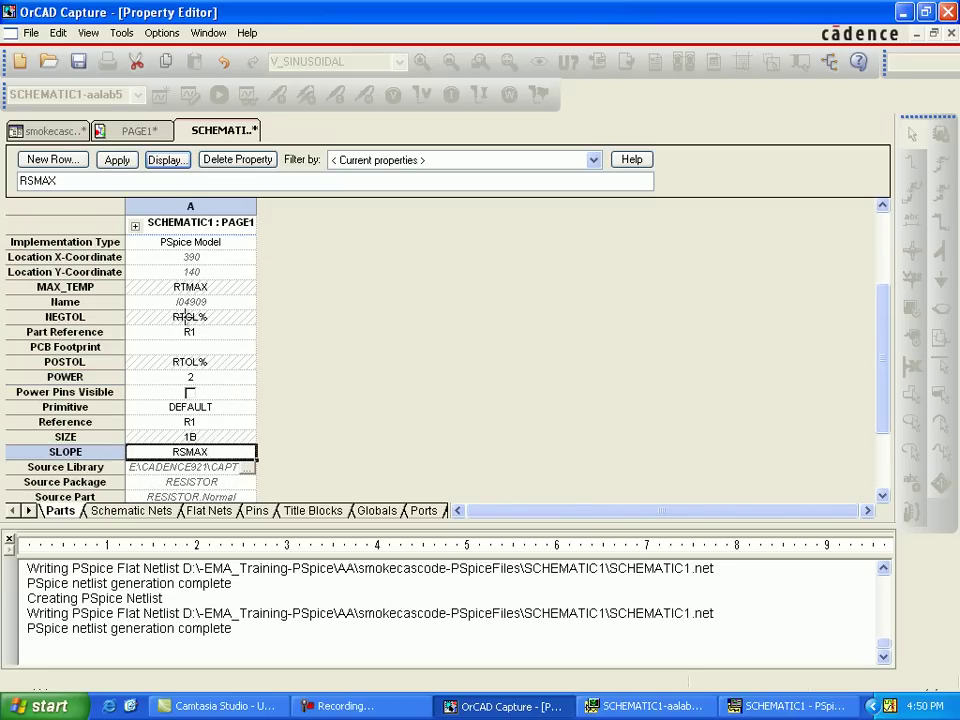
key("shift+Left")
key("shift+Left")
key("shift+Left")
key("shift+Left")
type("0.025")
key("Return")
key("alt+a")
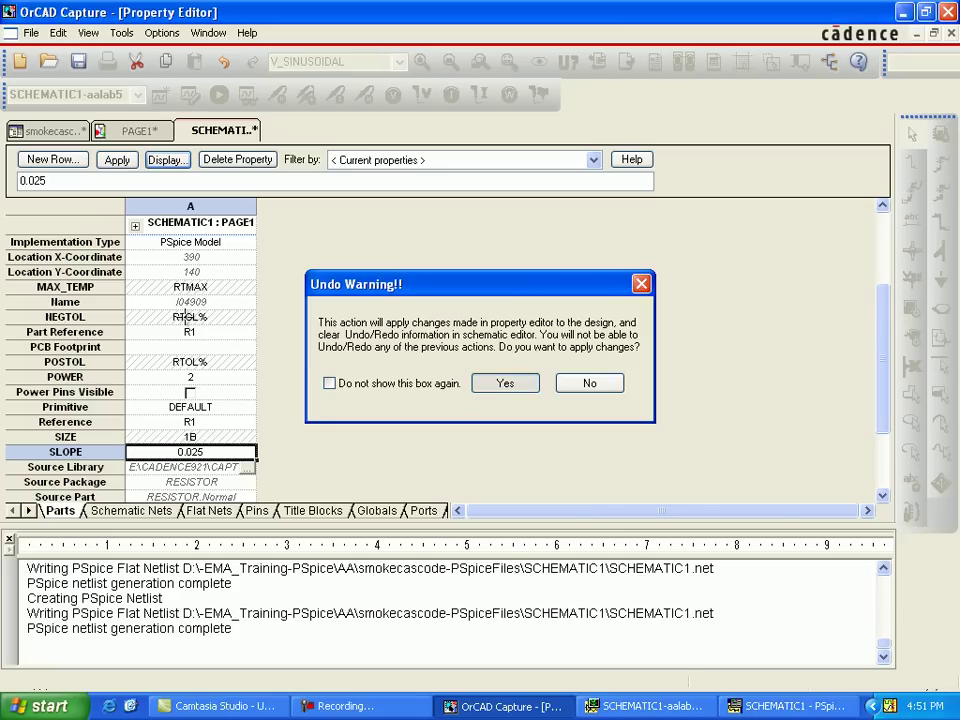
key("Return")
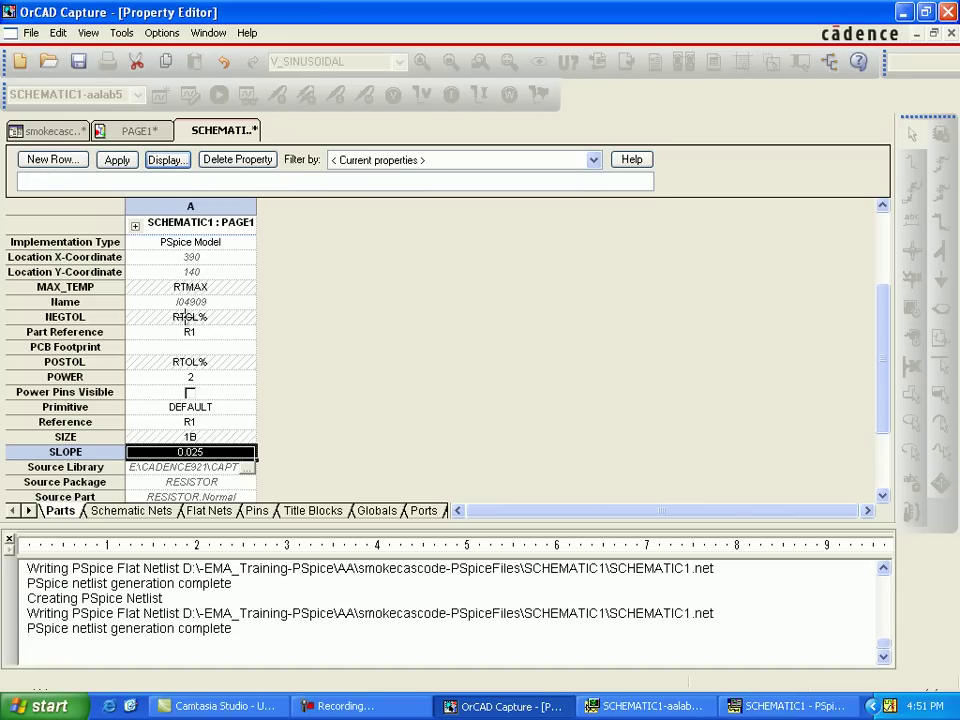
key("ctrl+F4")
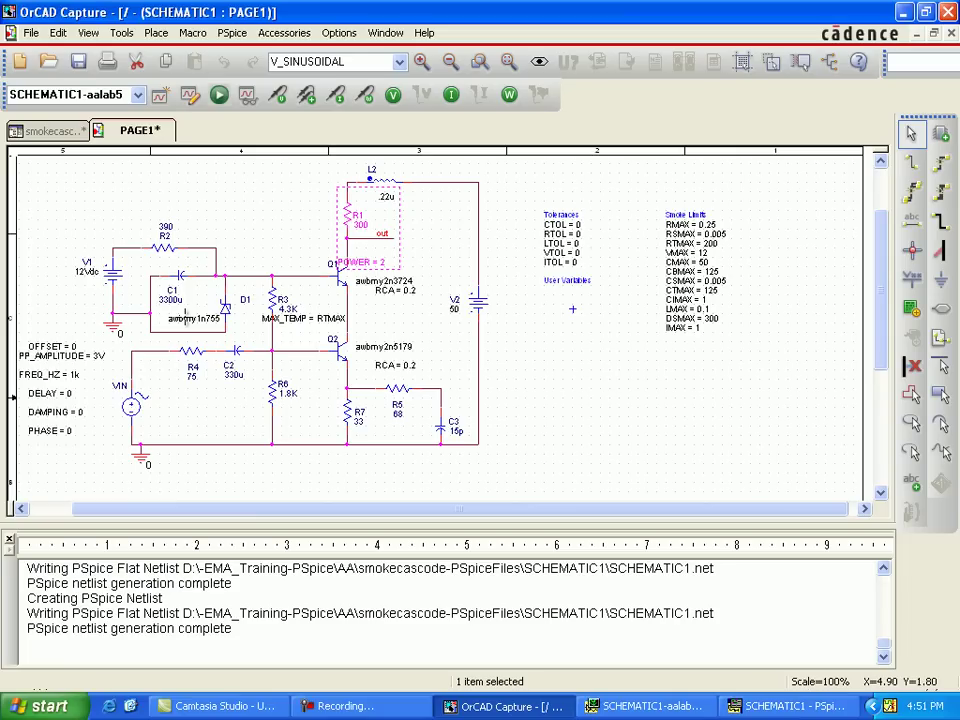
- Move the POWER = 2 label away from transistor Q1 to sit beside resistor R1
left_click(572, 309)
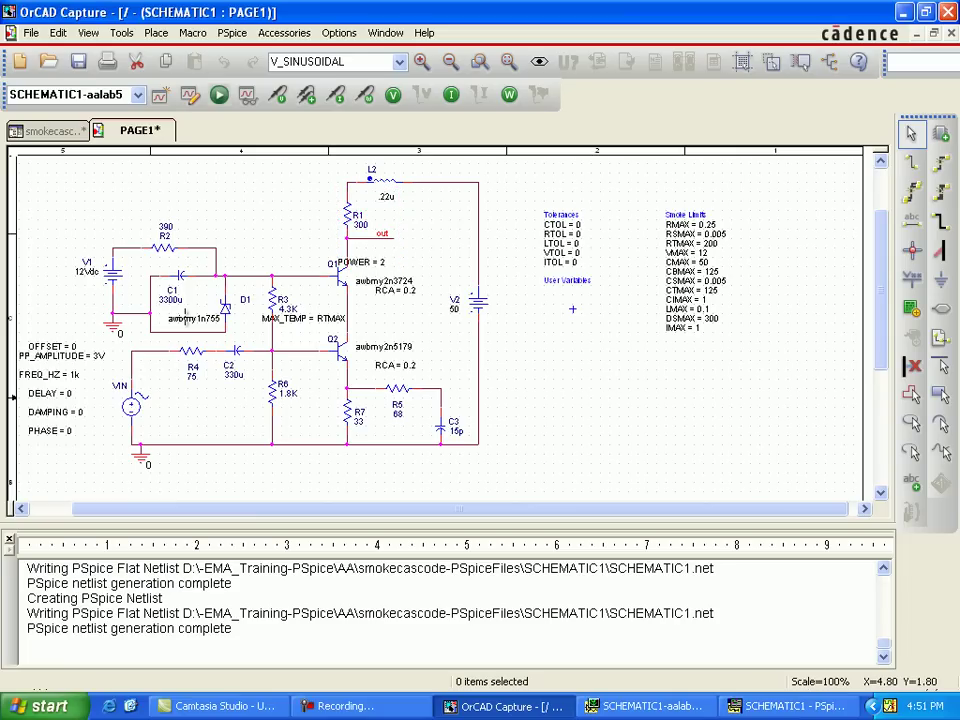
left_click(362, 262)
left_click_drag(362, 262, 388, 221)
left_click(185, 316)
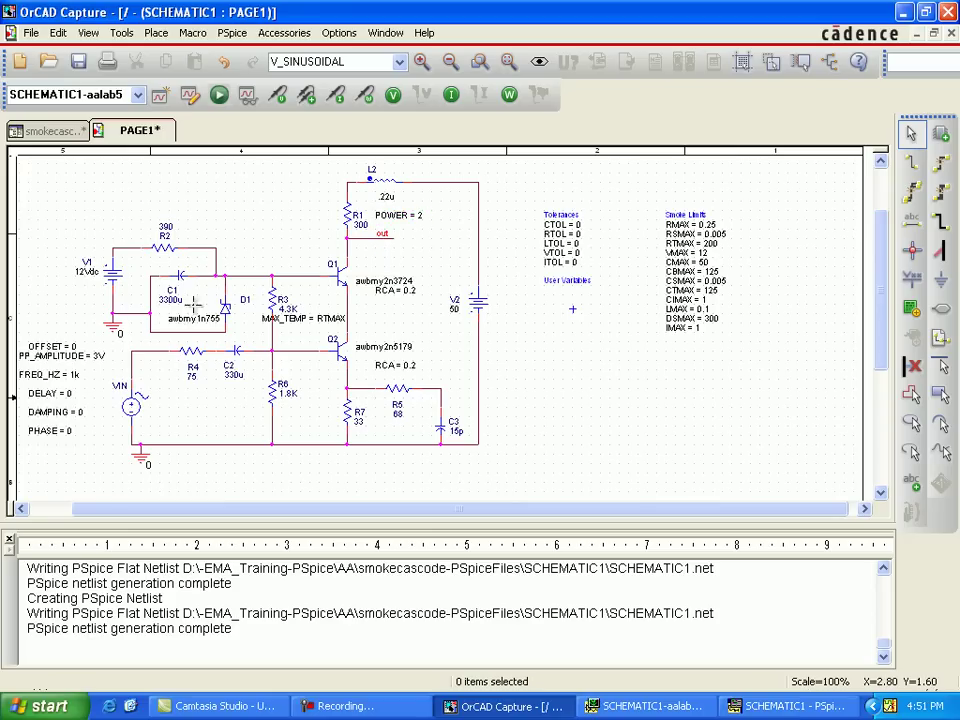
- Save the schematic page and run the active PSpice simulation profile, accepting the loss of undo history
key("ctrl+s")
key("ctrl+s")
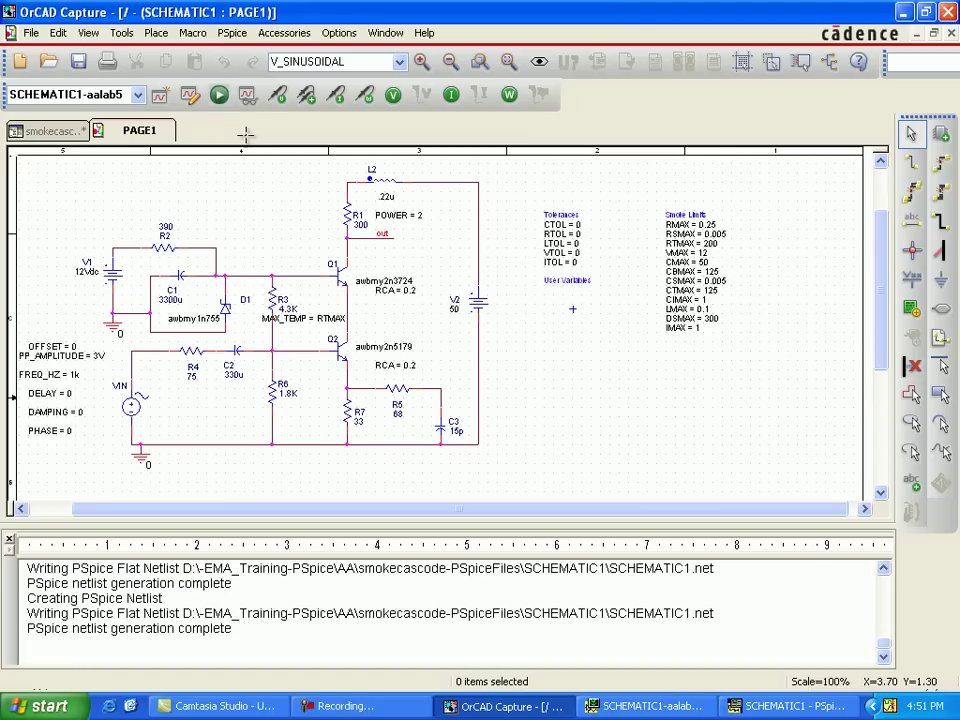
key("F11")
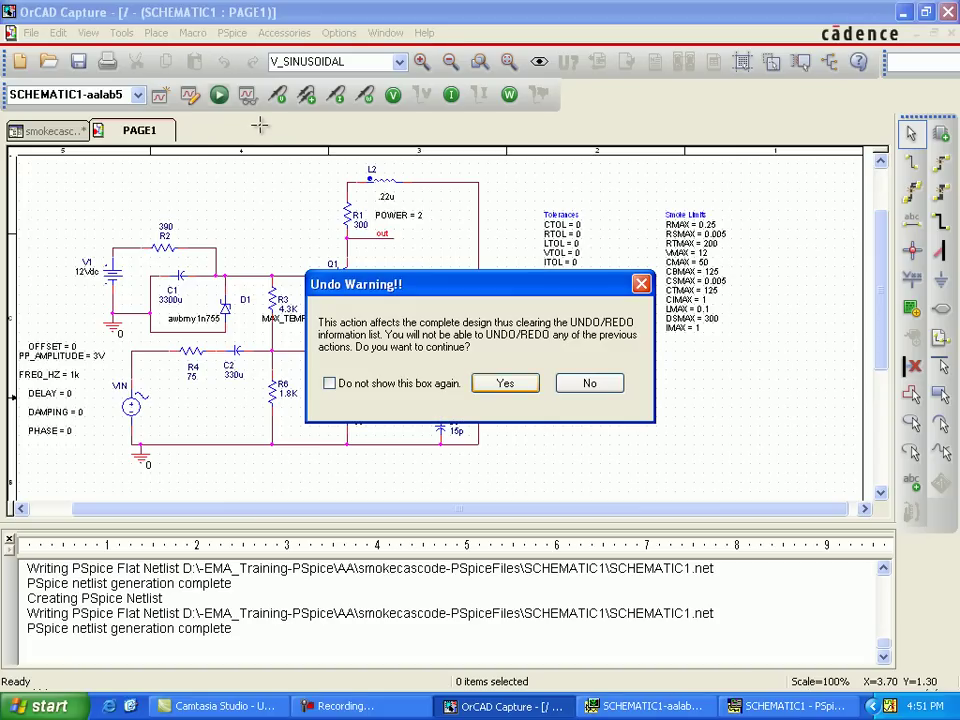
key("Return")
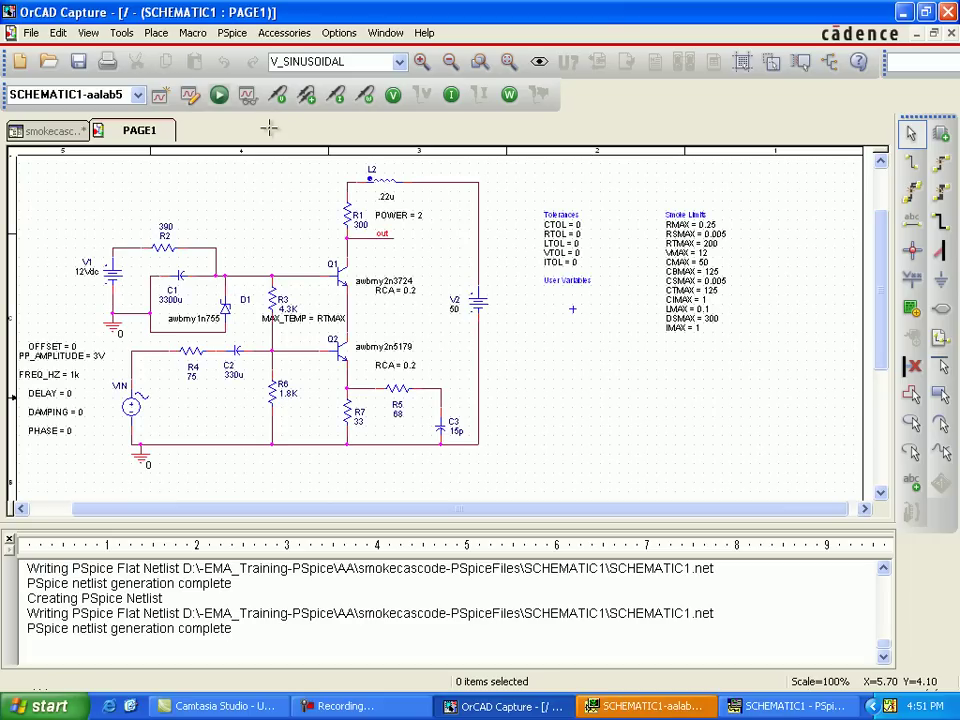
- Launch the Smoke advanced analysis for the design, accepting the loss of undo history
key("p")
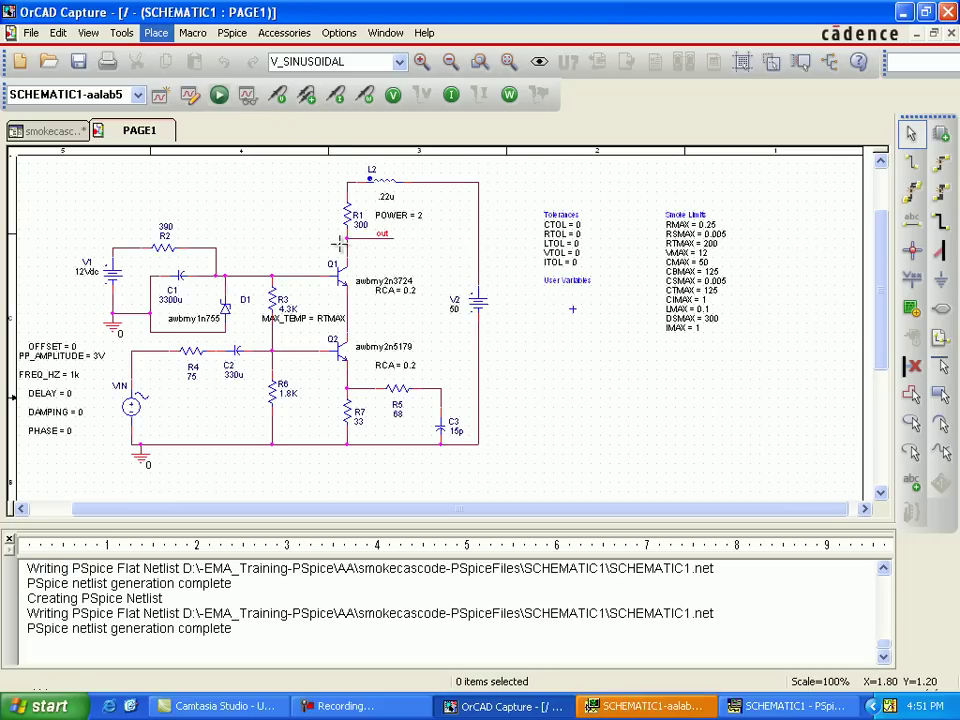
key("Right")
key("Right")
key("Right")
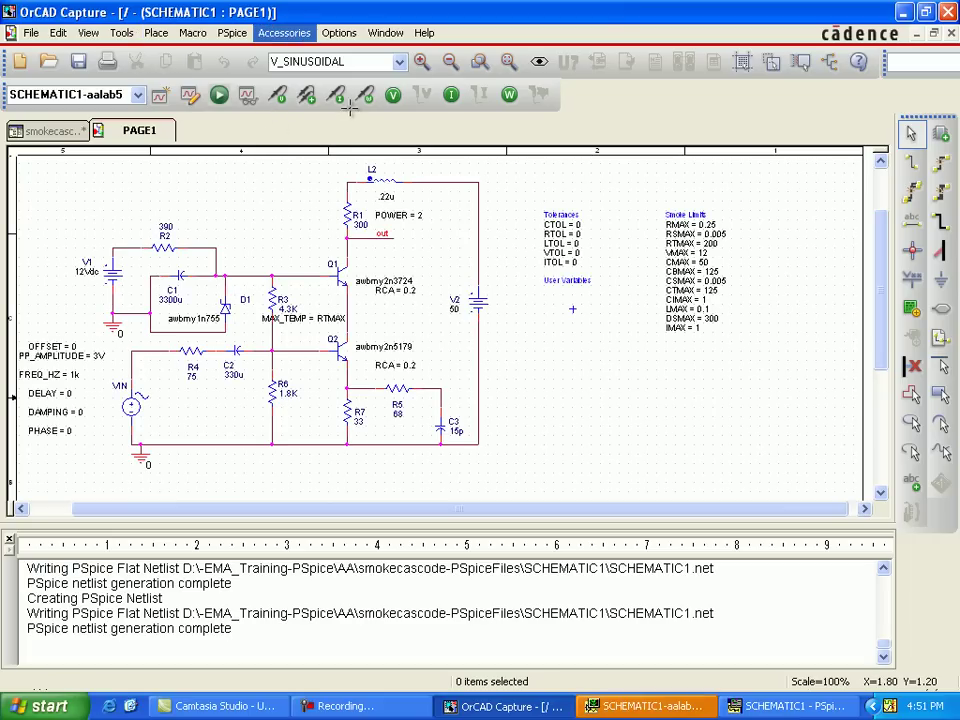
key("Left")
key("Down")
key("Down")
key("Down")
key("Down")
key("Down")
key("Down")
key("Down")
key("Down")
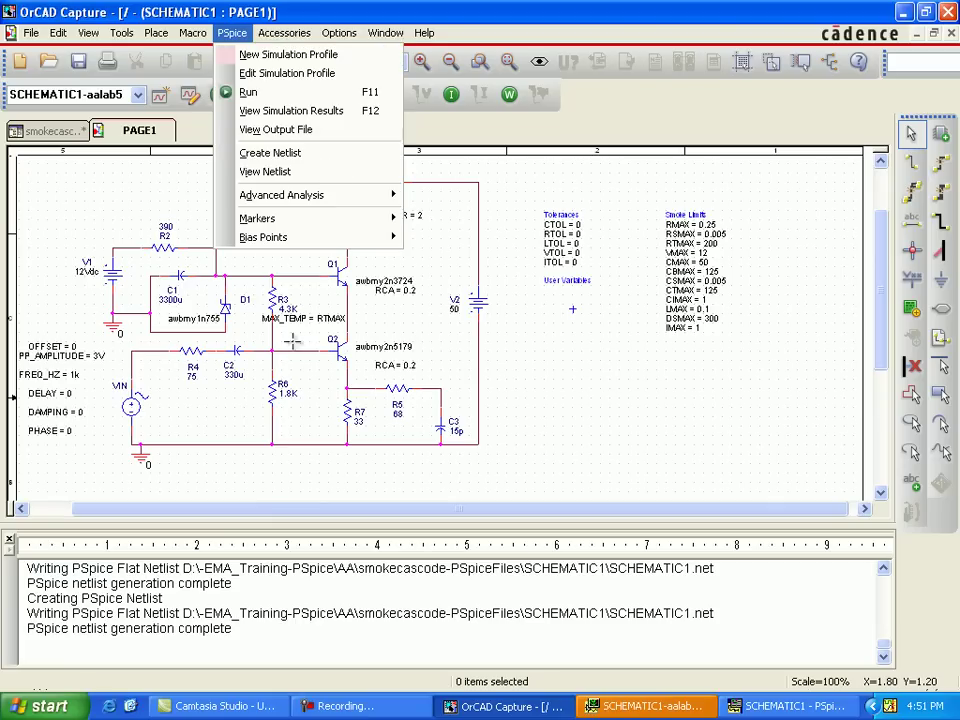
key("Right")
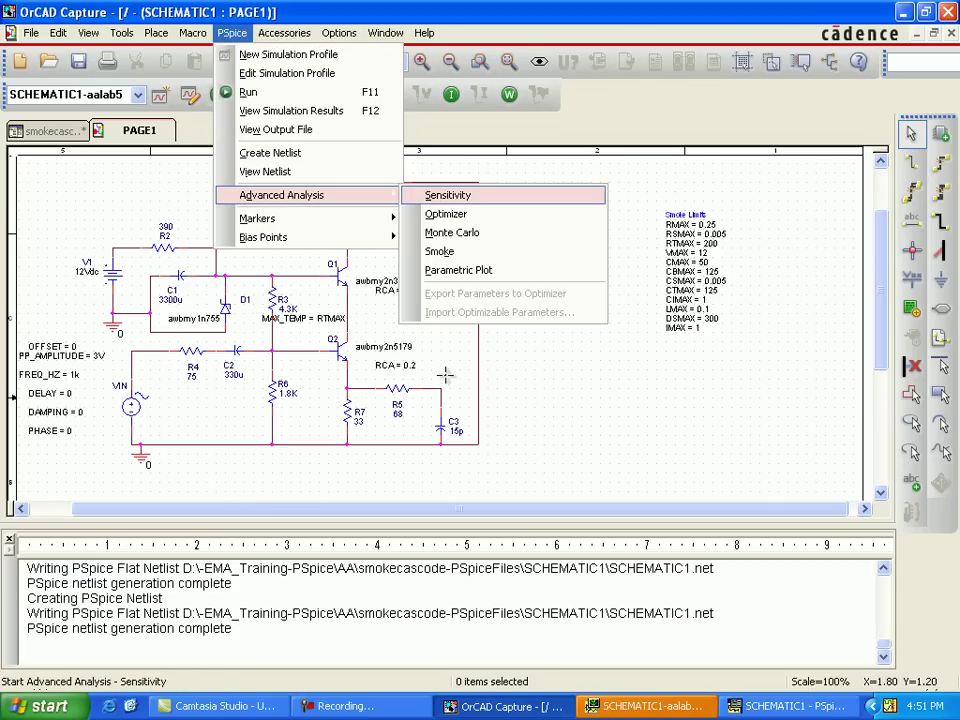
key("Down")
key("Down")
key("Down")
key("Return")
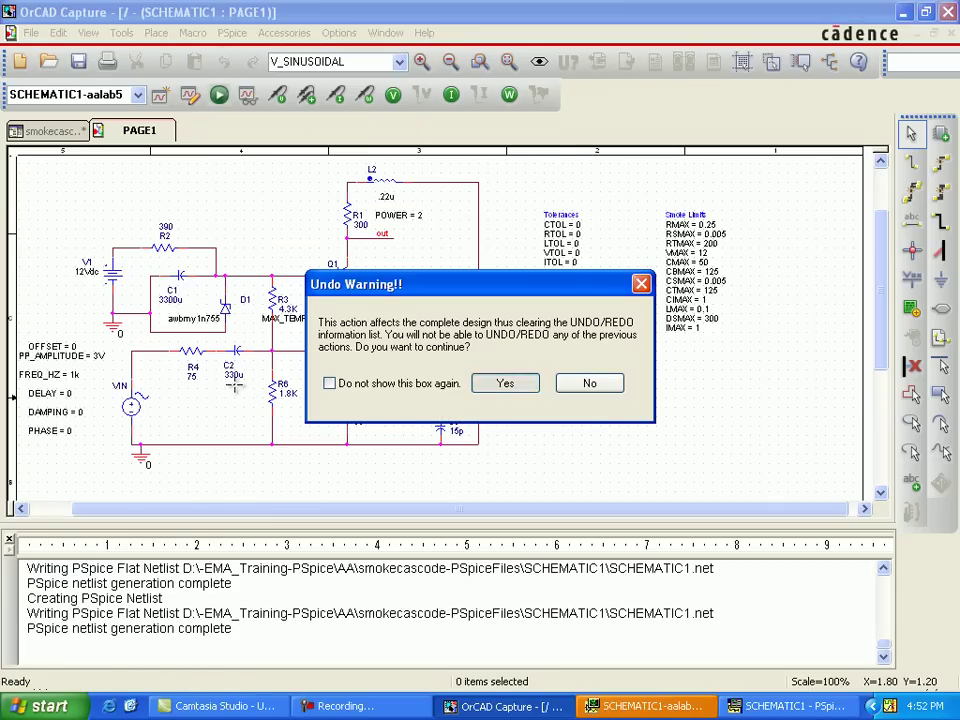
key("Return")
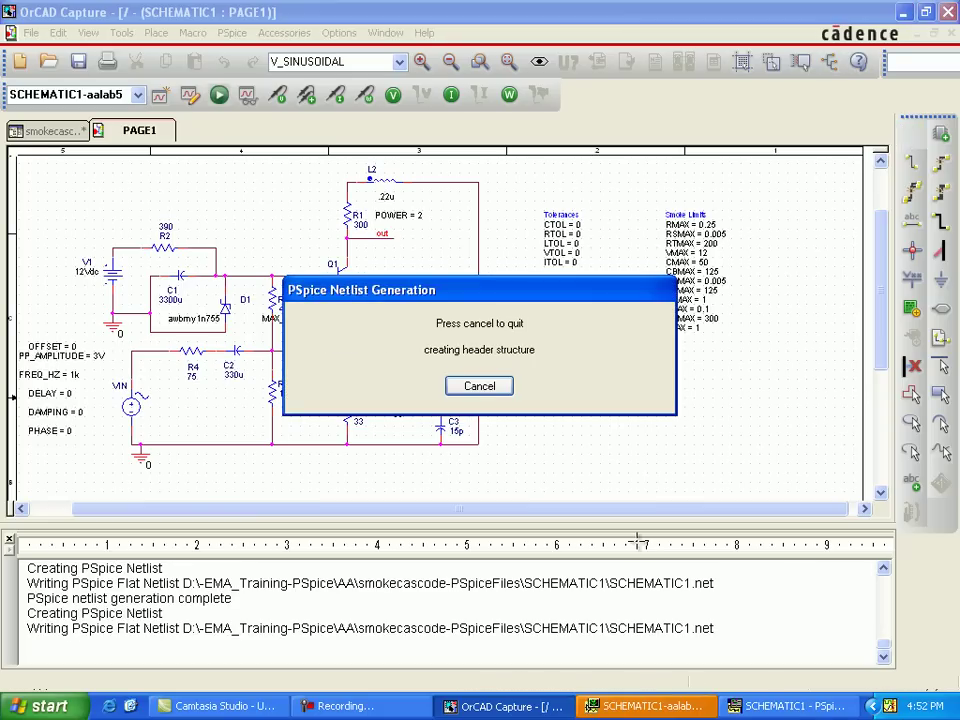